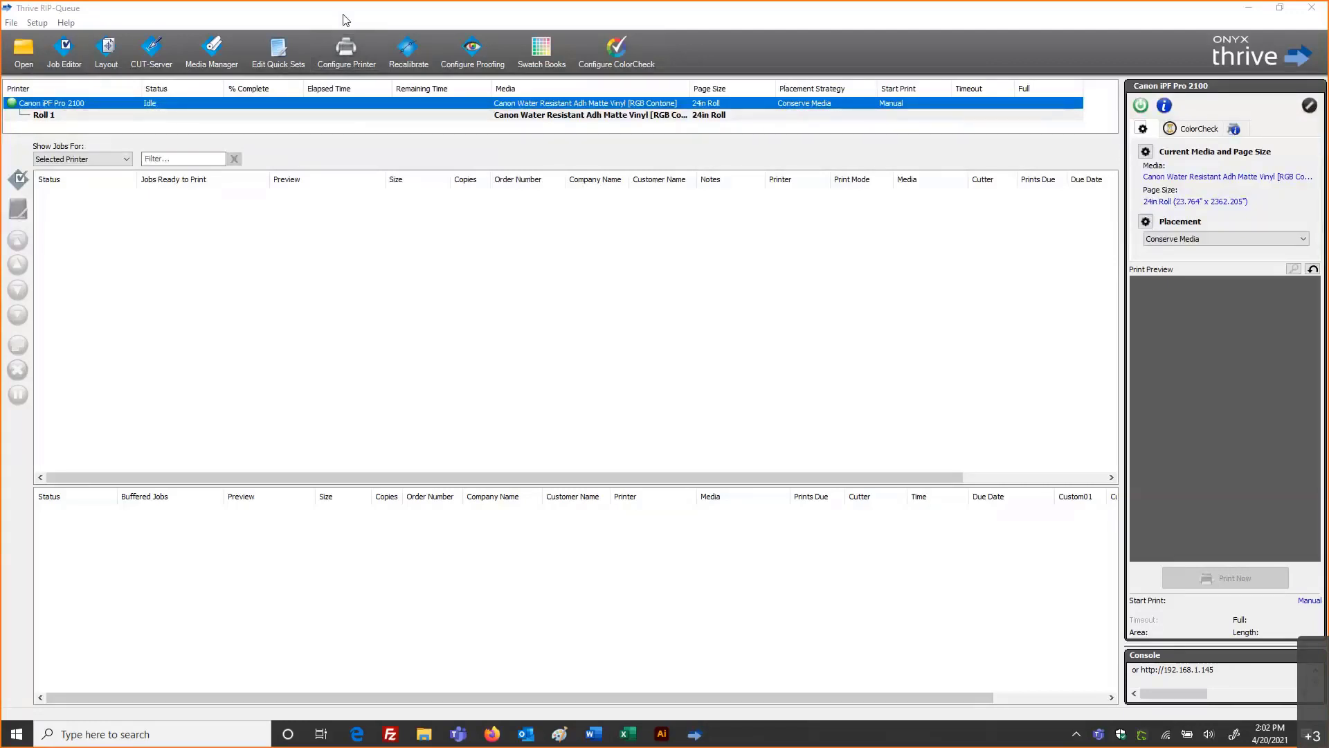
# Step: Create a new quick set in the Canon iPF Pro 2100 printer configuration with Graphtec Cutter as its contour cutter
pyautogui.click(346, 49)
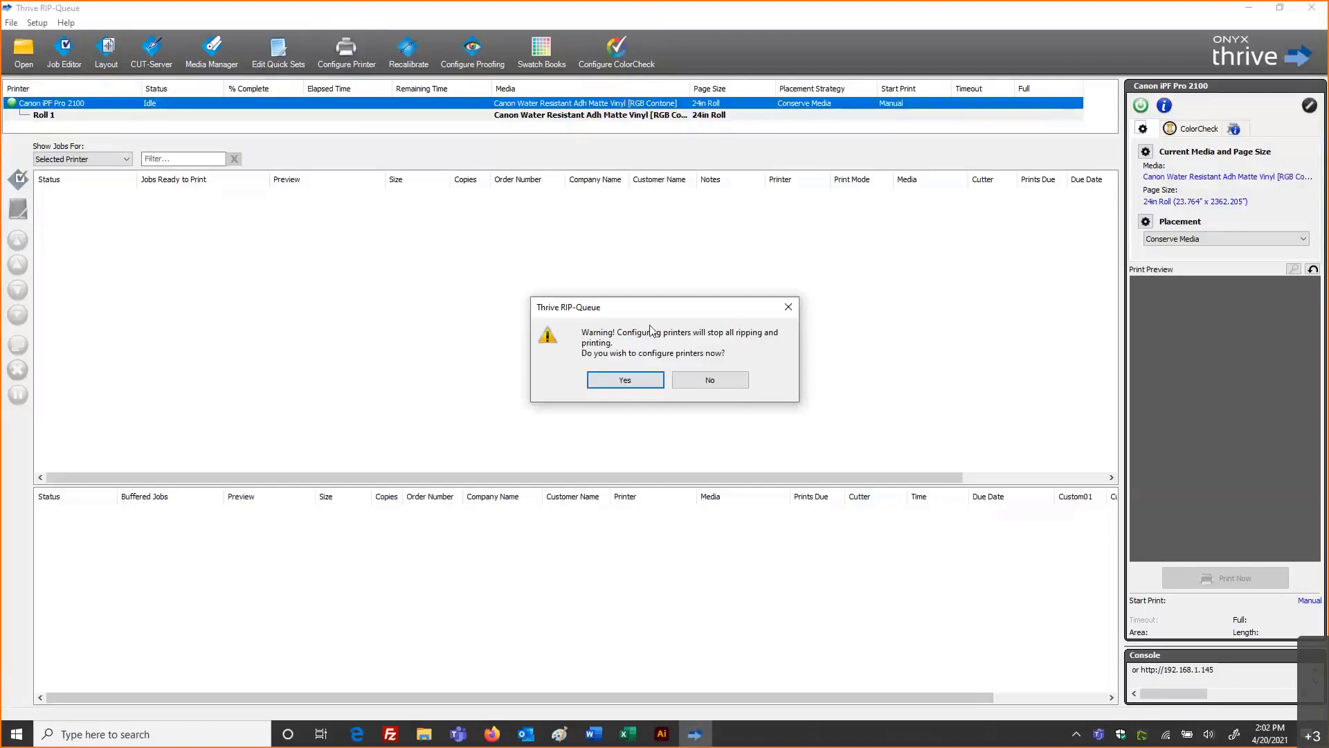
pyautogui.click(623, 379)
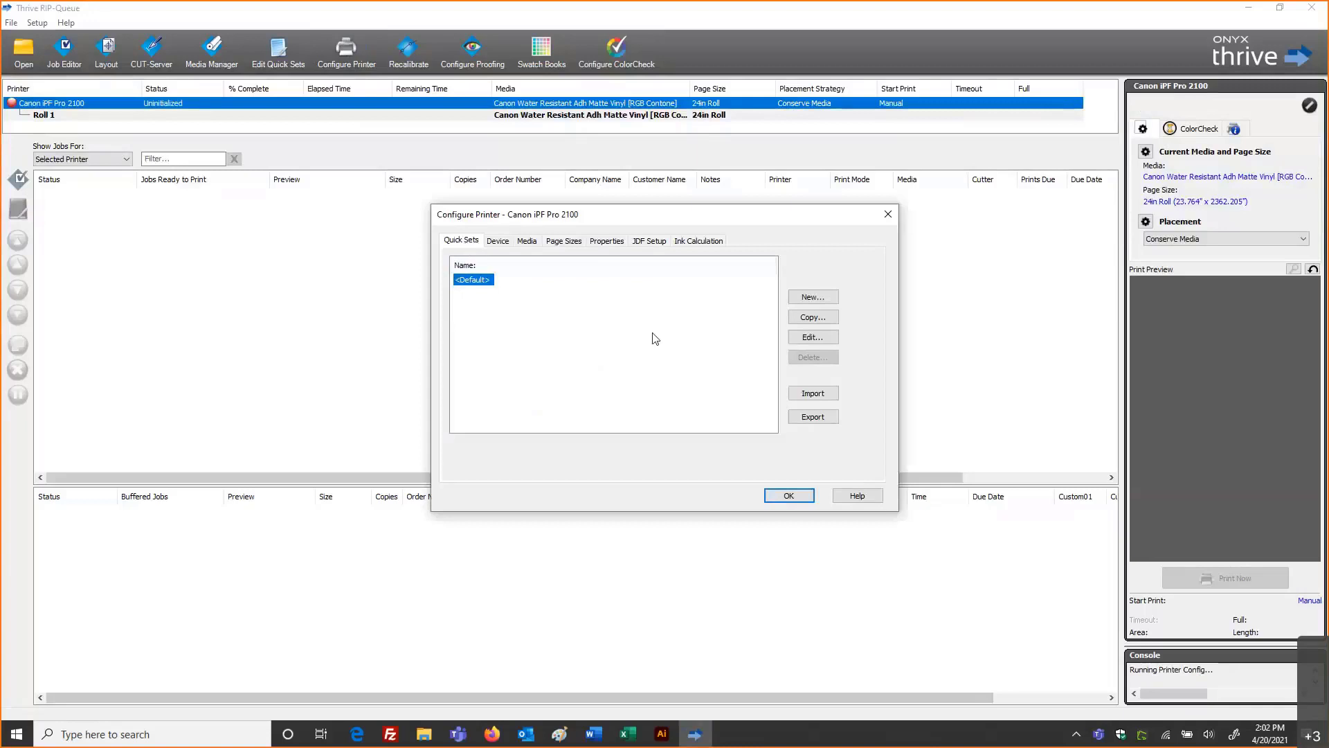
pyautogui.click(824, 297)
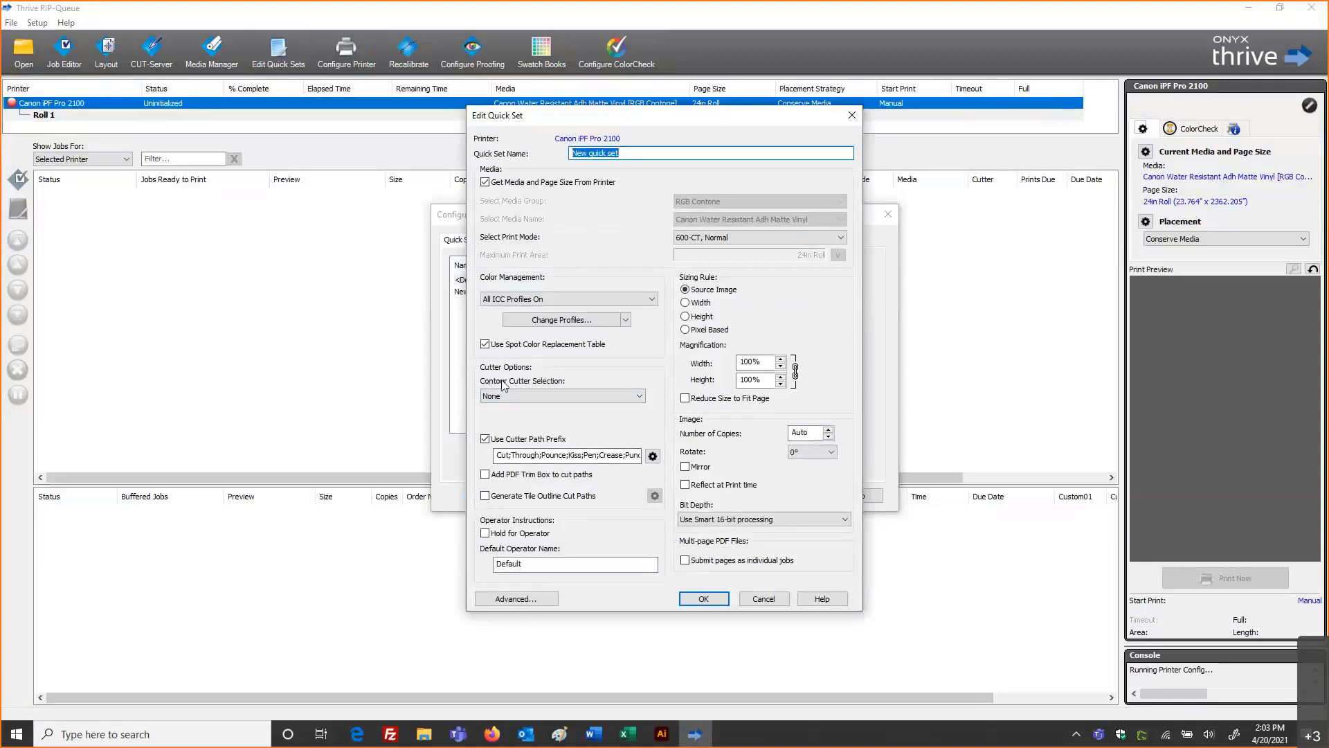
pyautogui.click(547, 396)
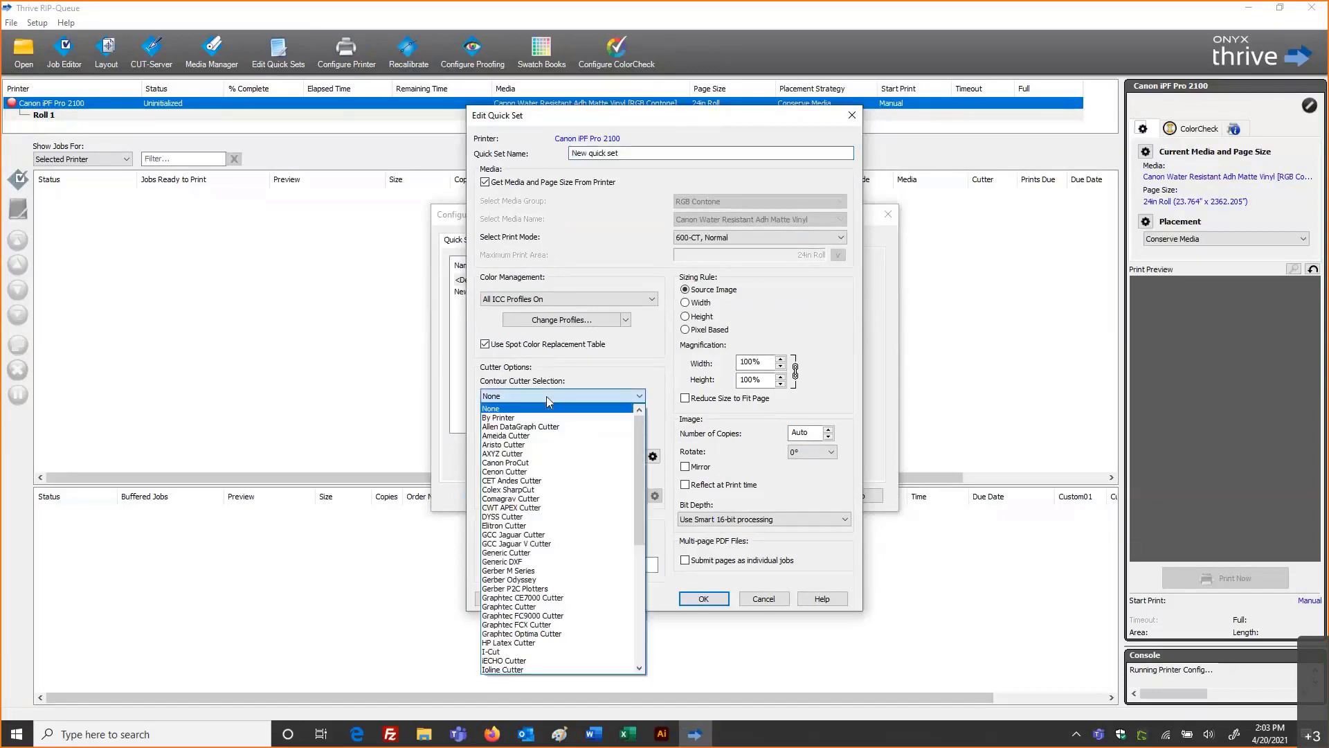
pyautogui.moveTo(641, 425); pyautogui.dragTo(641, 468)
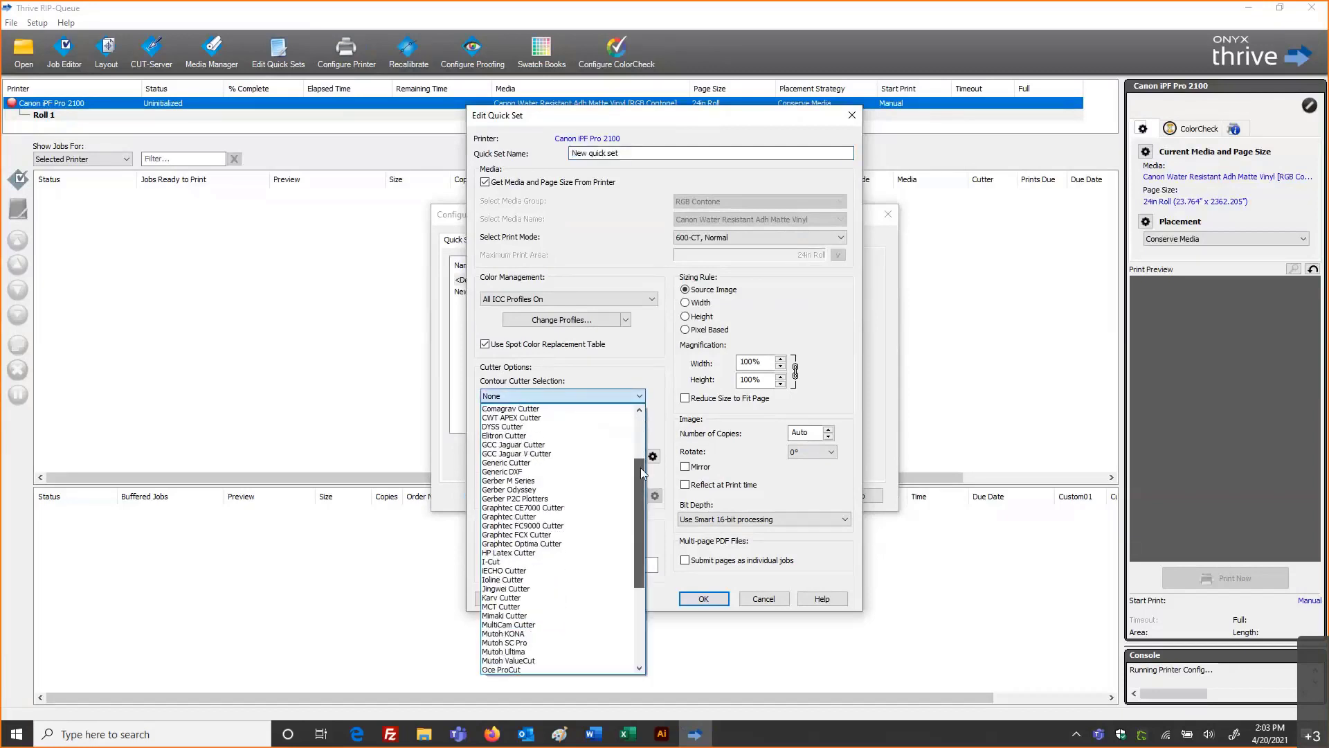
pyautogui.click(521, 517)
pyautogui.click(557, 397)
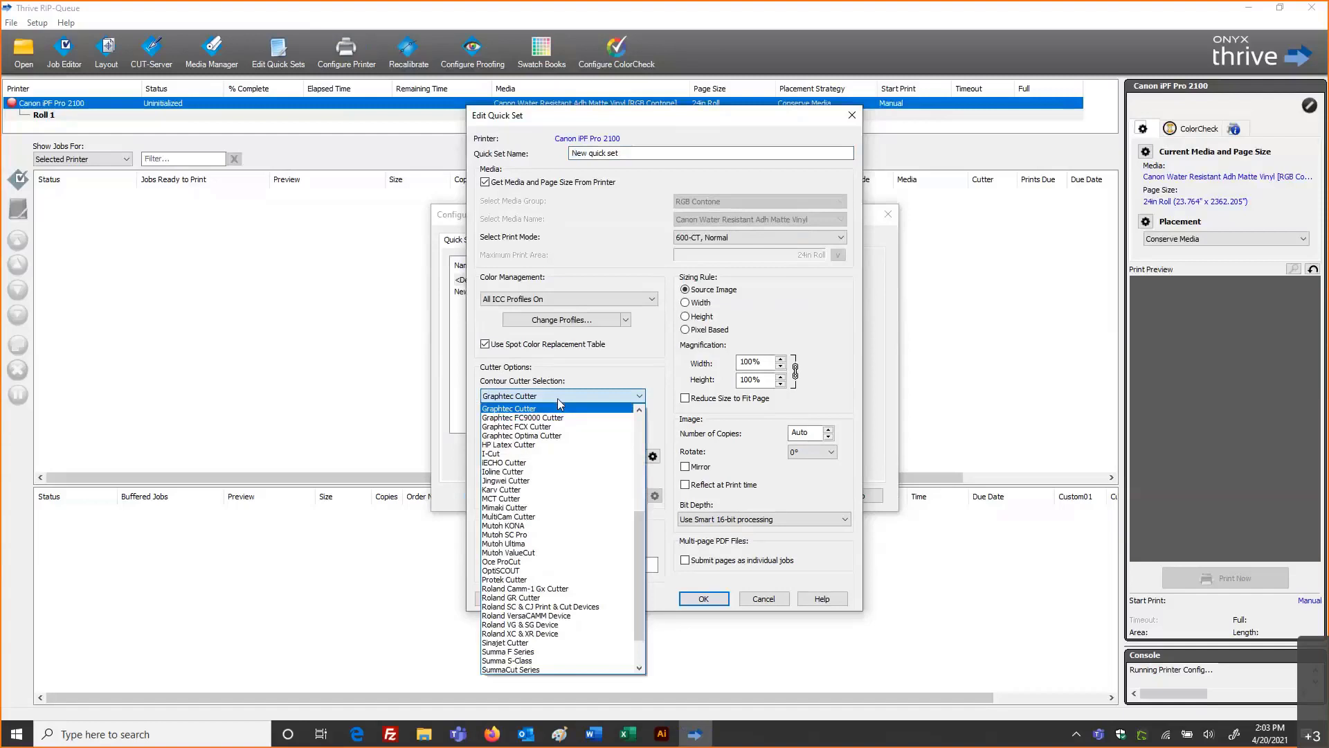
pyautogui.click(558, 397)
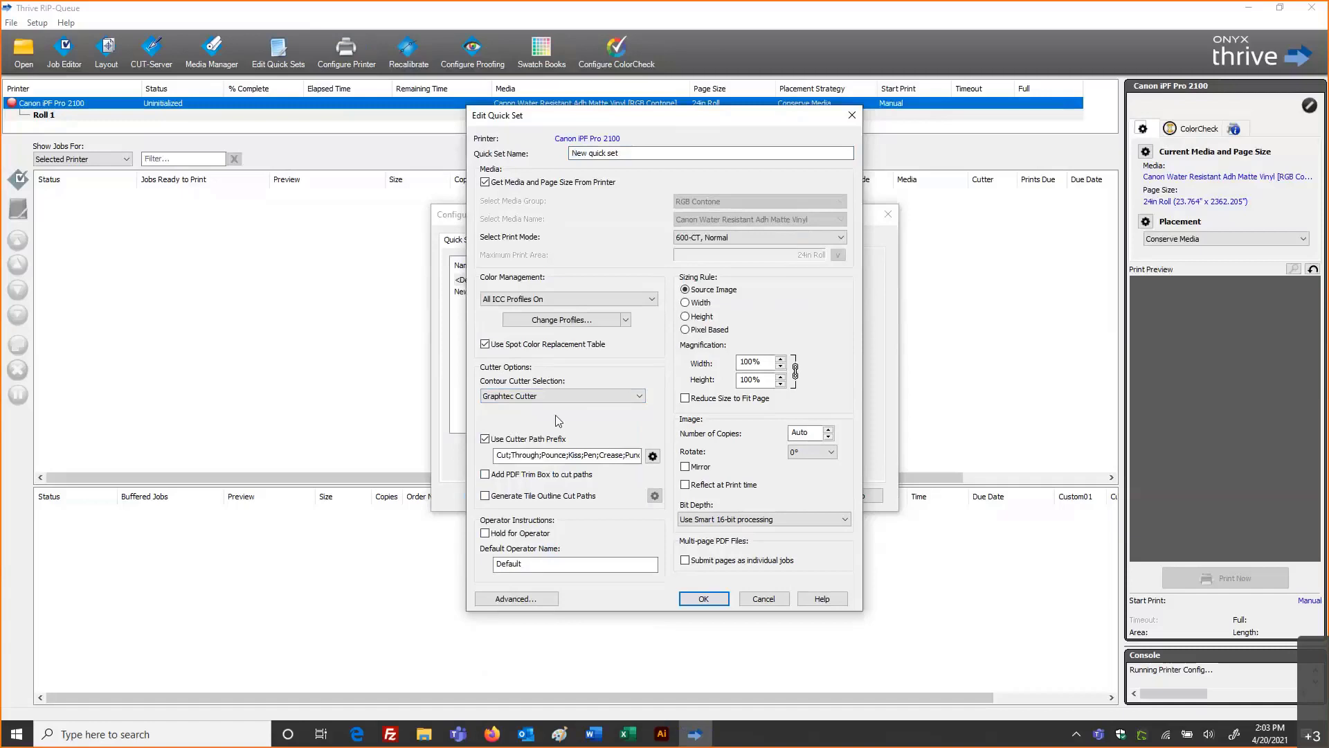
# Step: Switch to Firefox and look at the supported device categories on the ONYX website, then return to RIP-Queue
pyautogui.click(490, 735)
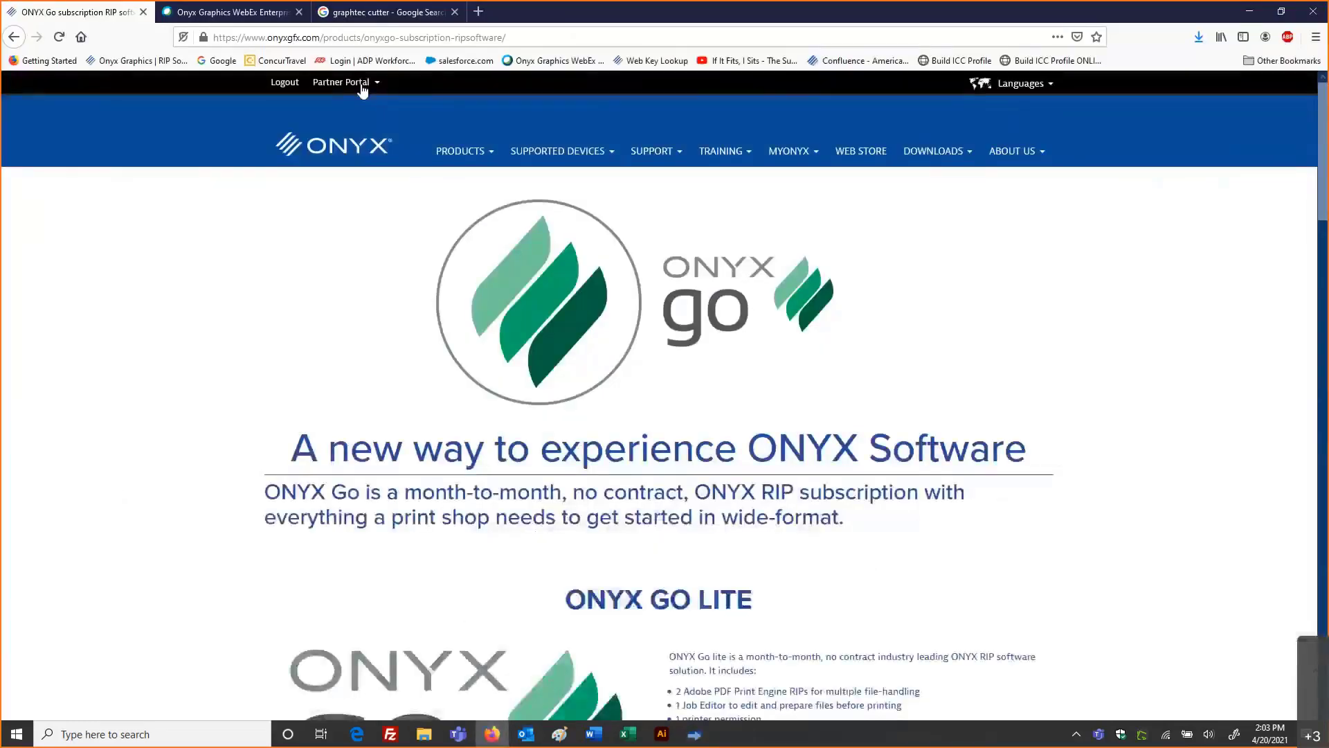
pyautogui.moveTo(564, 154)
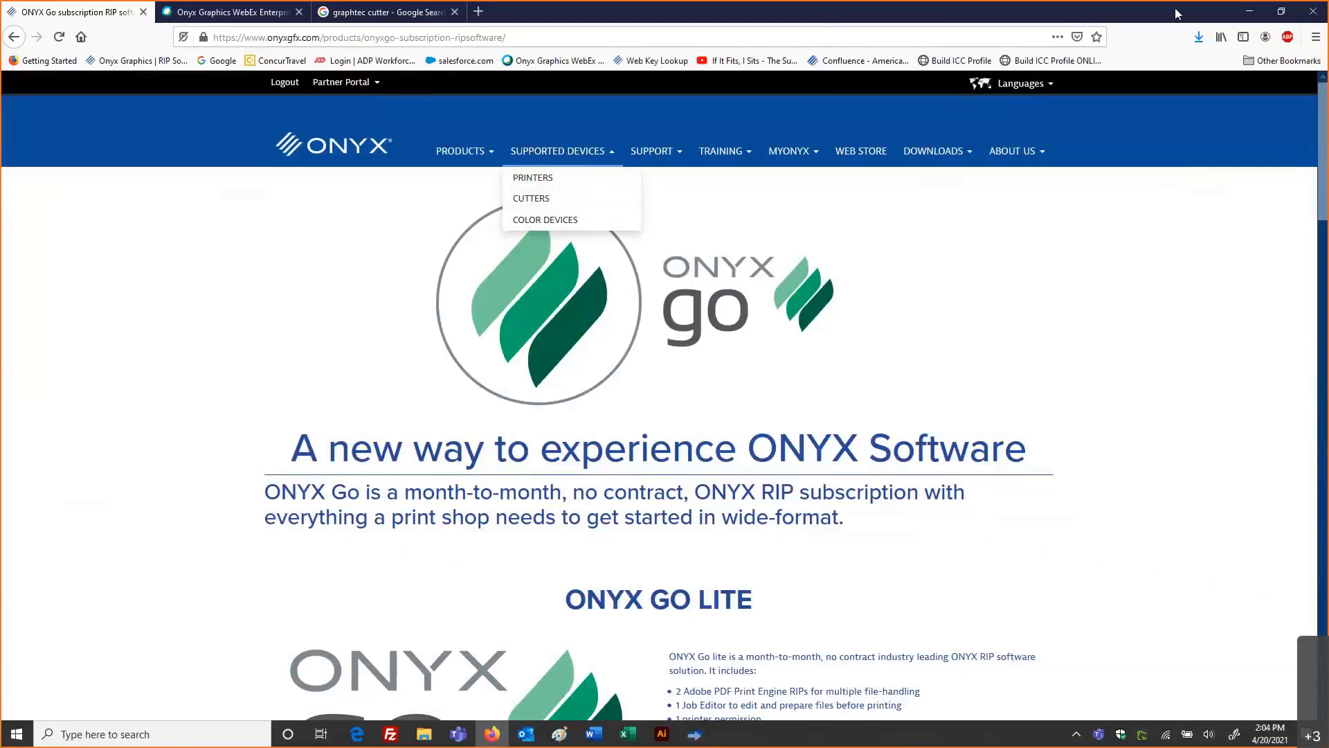
pyautogui.click(1246, 12)
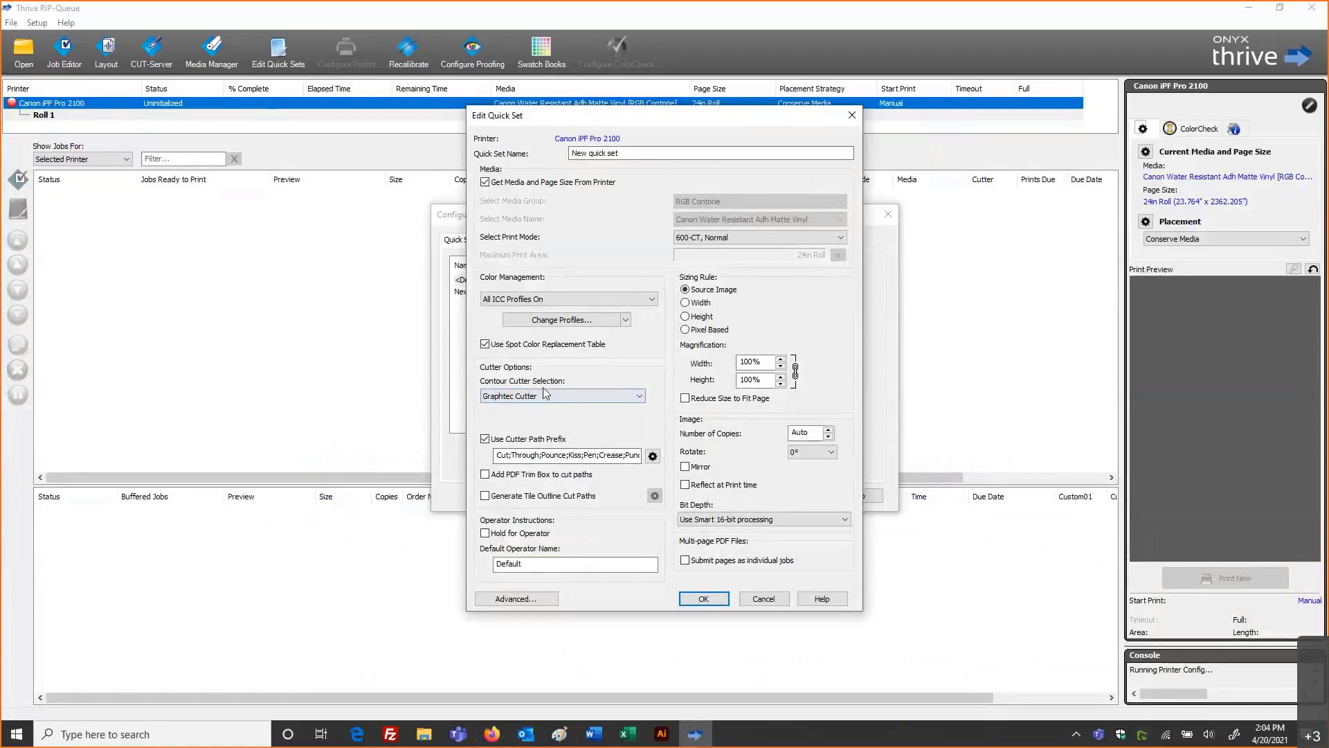
# Step: Name the quick set "Graphtec cutter"
pyautogui.tripleClick(585, 153)
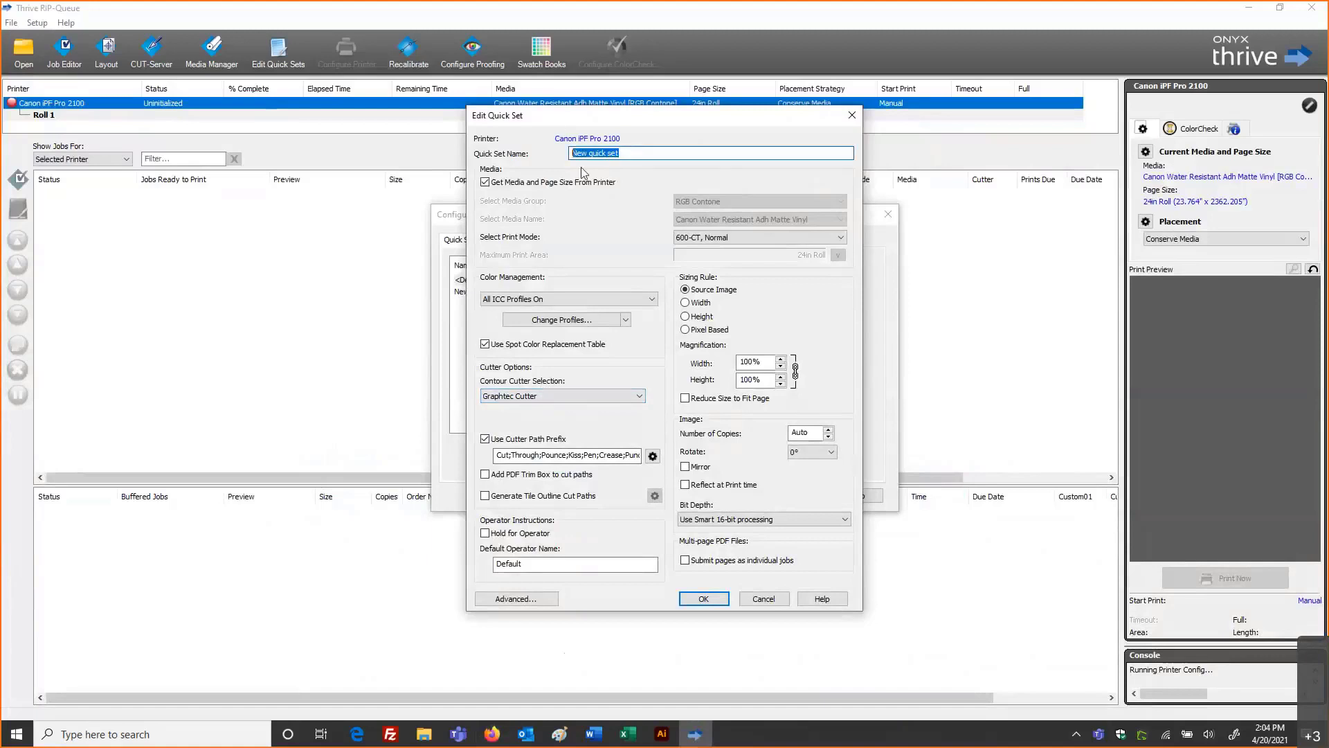
pyautogui.press('BackSpace')
pyautogui.write('Graphtec cutter')
# Step: Add CutContour as a custom cut path prefix for the quick set and check it in the prefix list
pyautogui.click(652, 457)
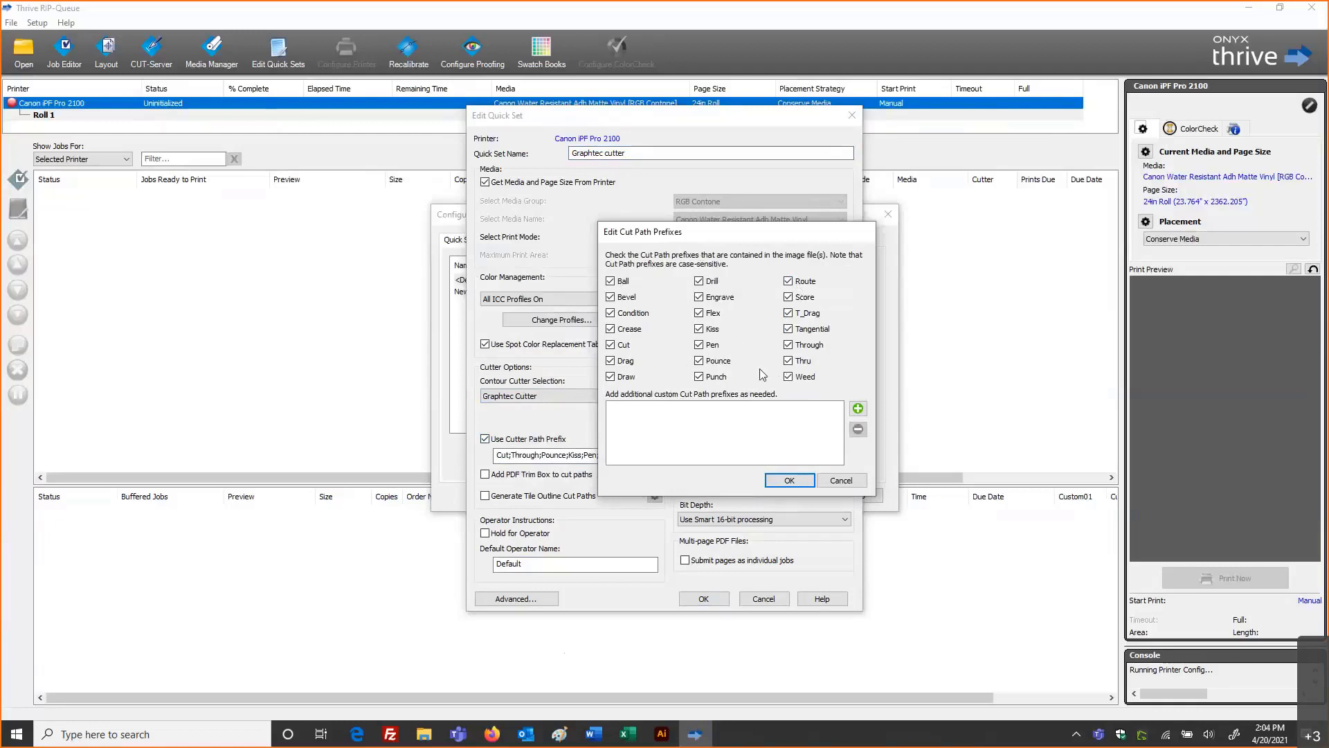
pyautogui.click(858, 409)
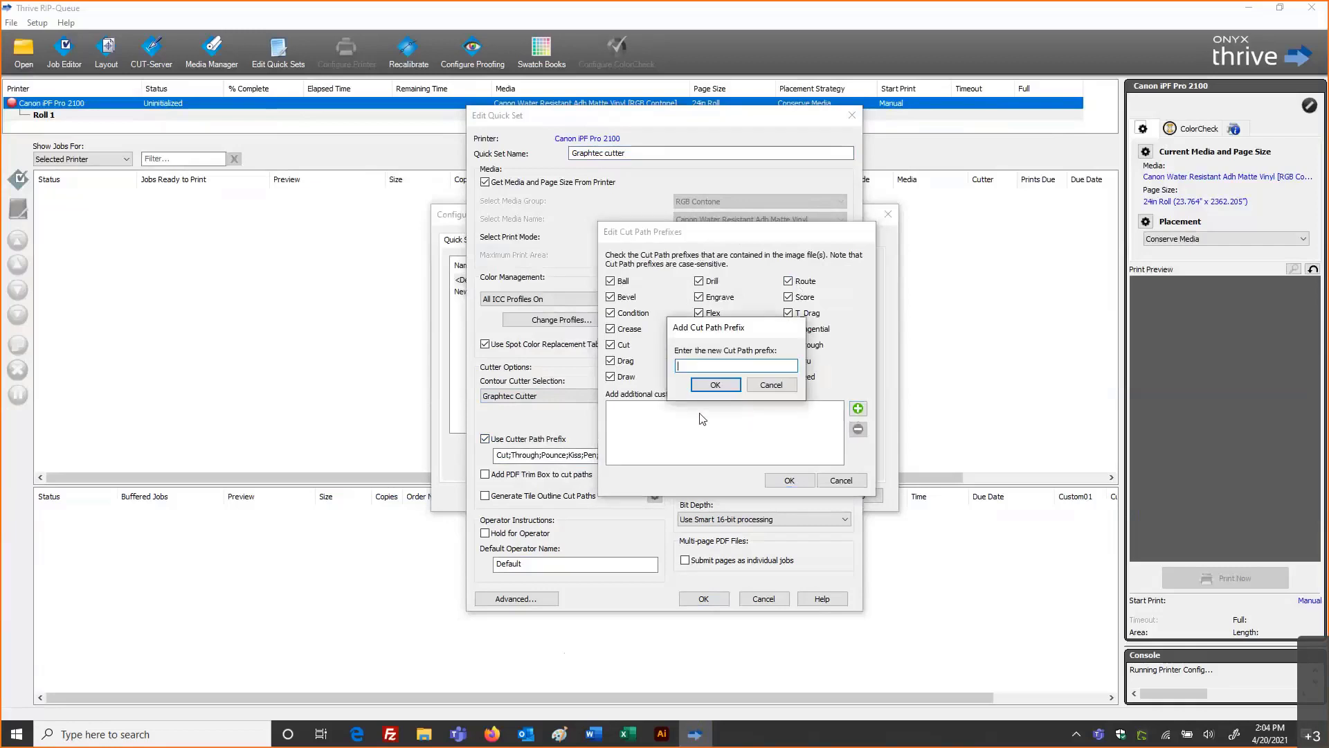
pyautogui.write('utContour')
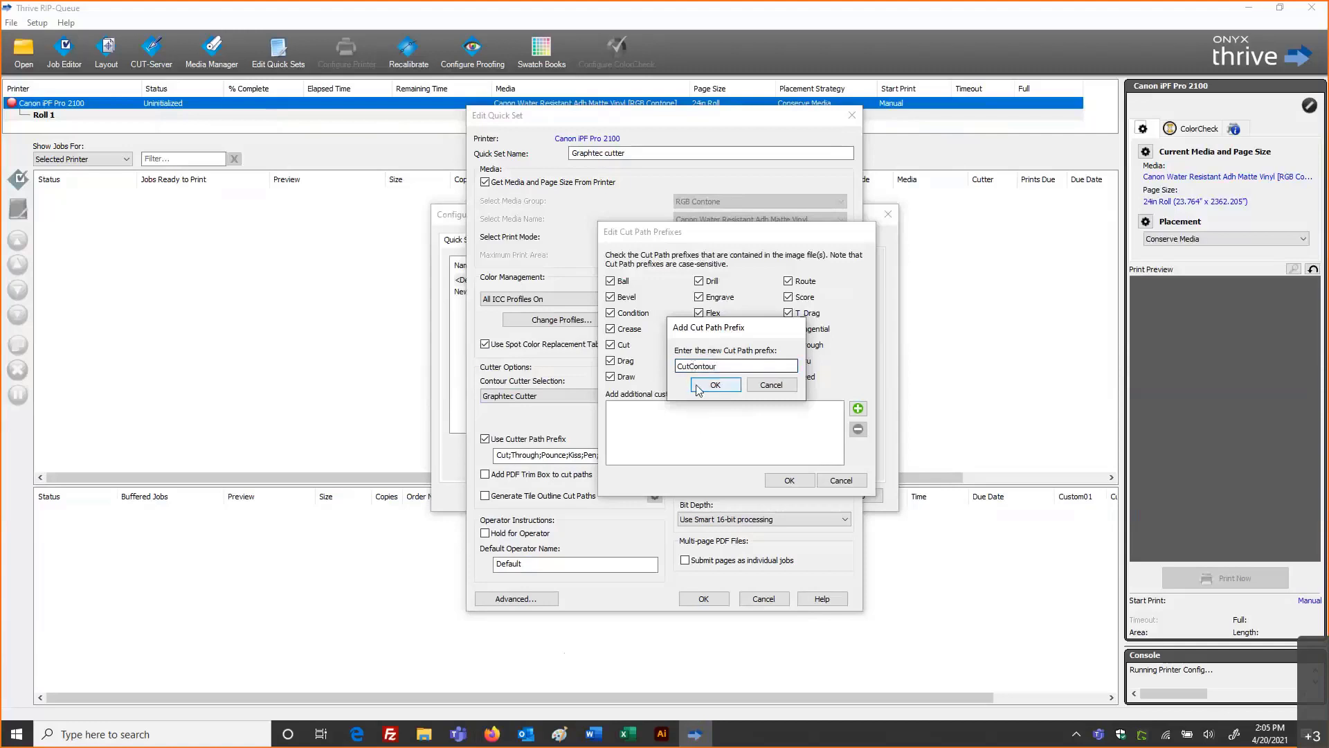
pyautogui.click(698, 386)
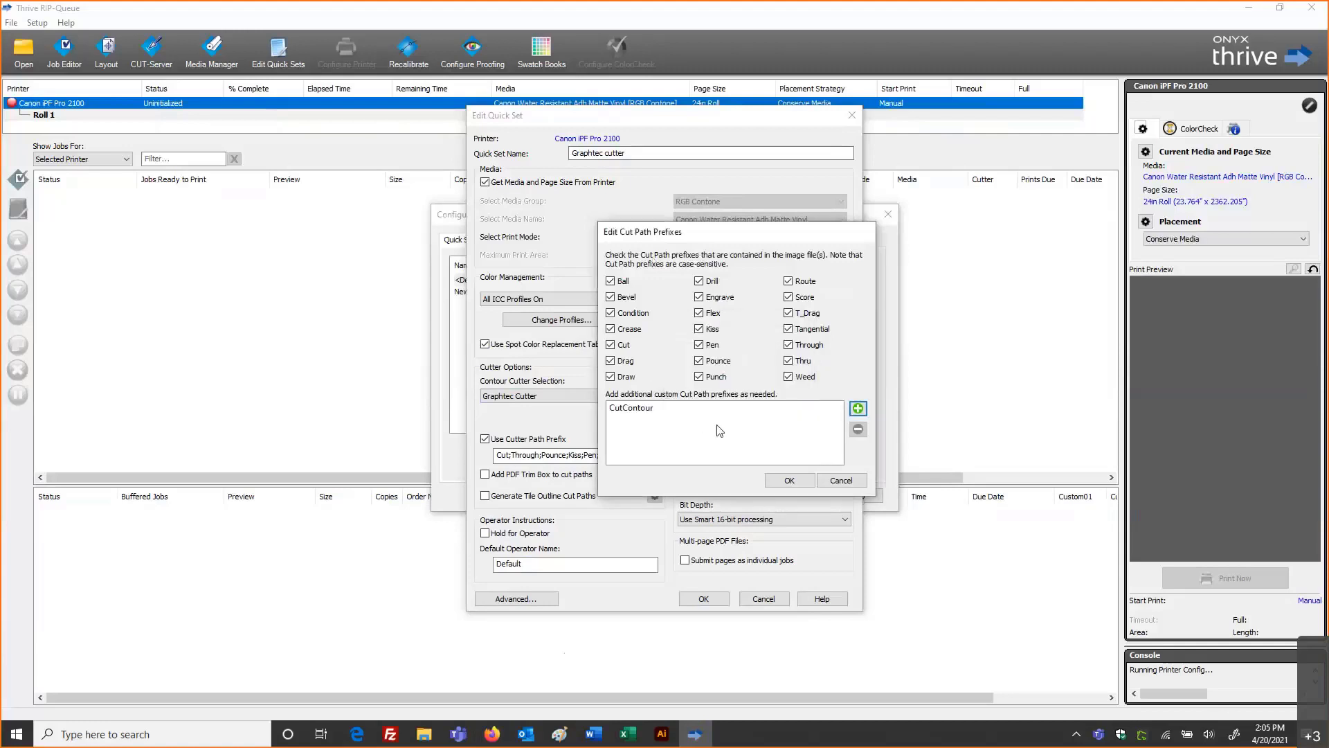
pyautogui.click(774, 486)
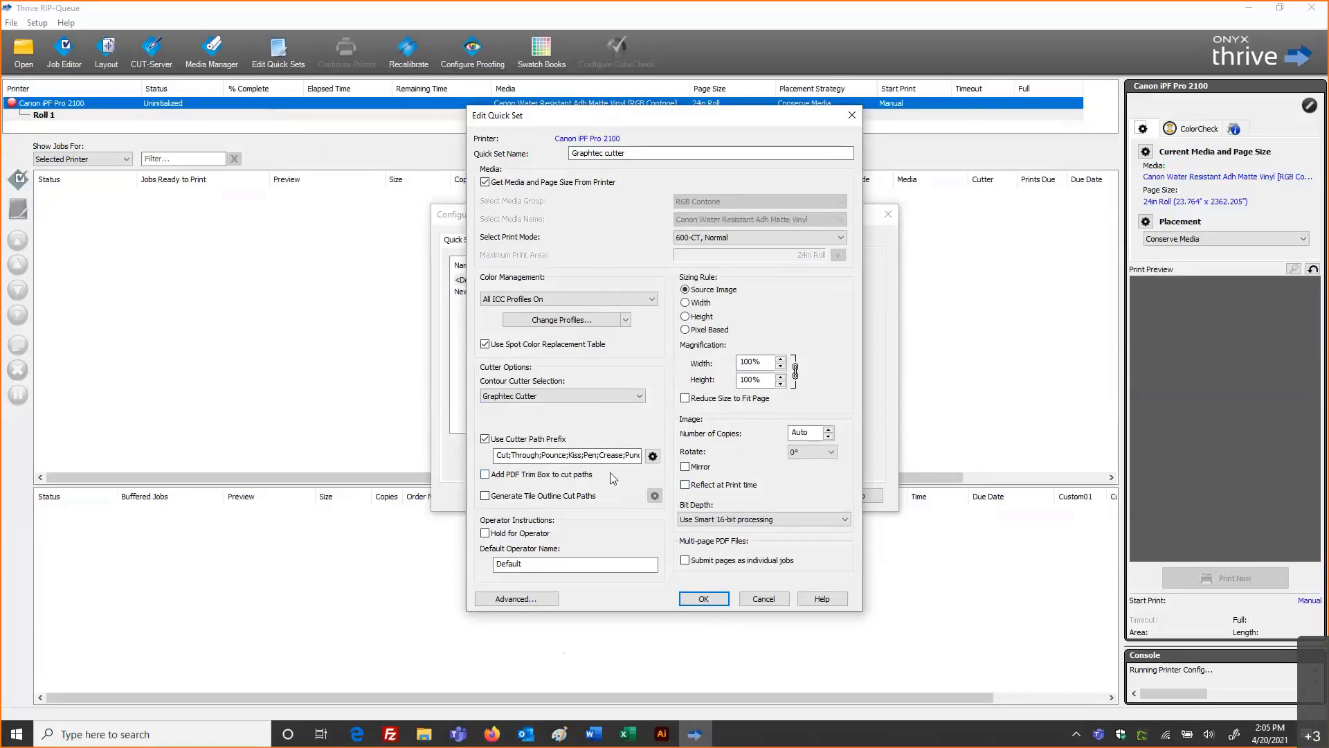
pyautogui.click(651, 456)
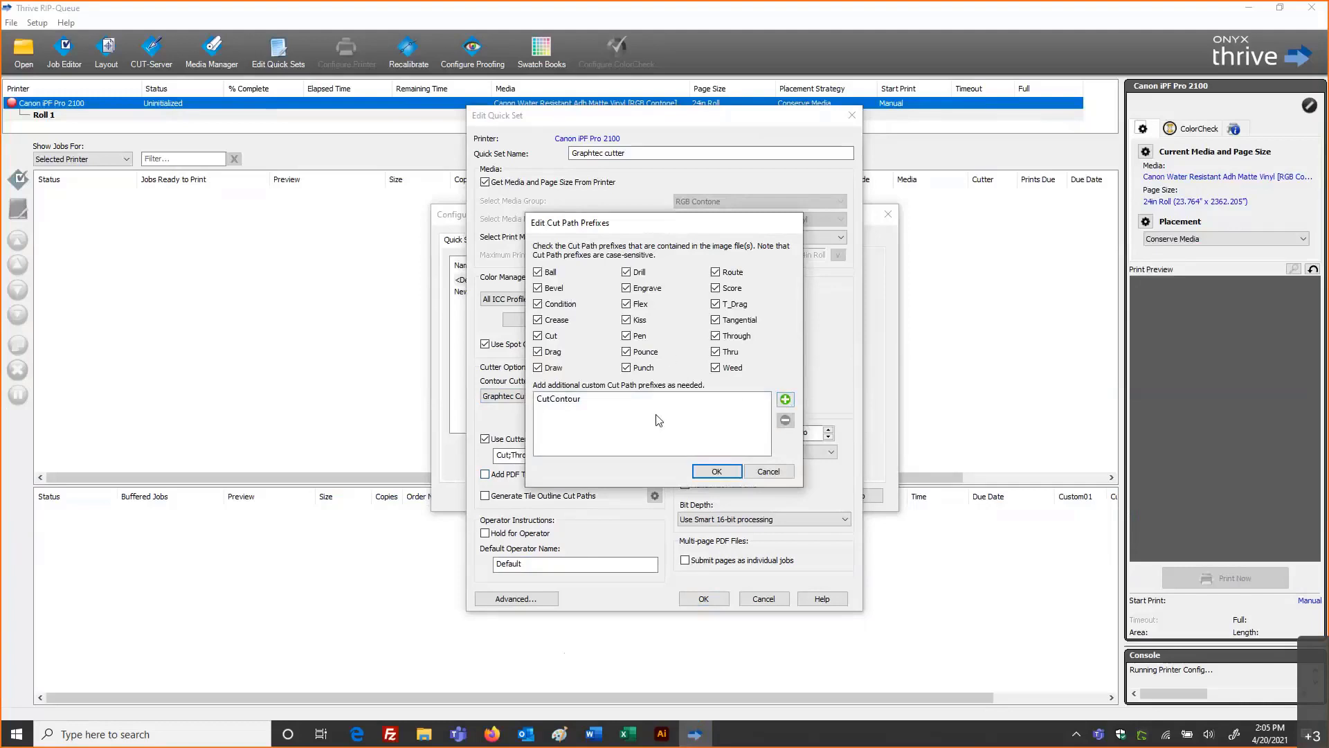
pyautogui.click(716, 471)
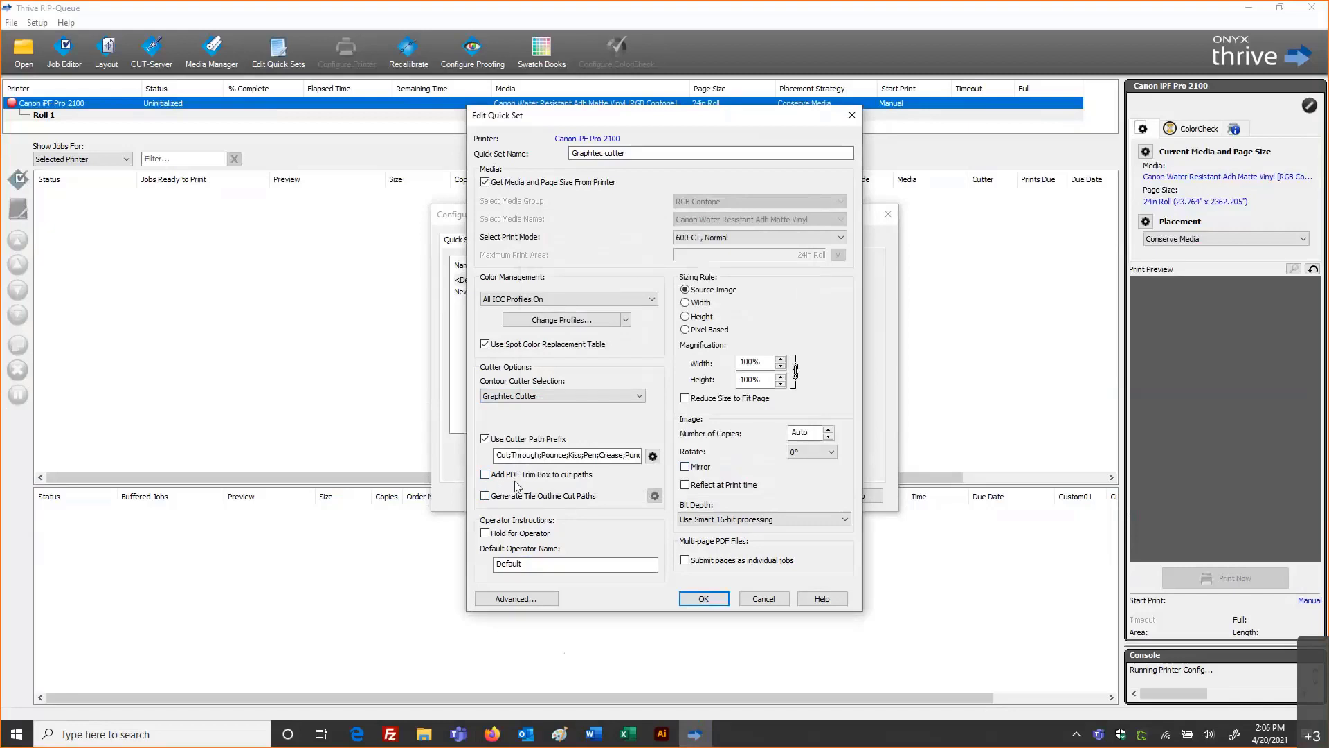
# Step: Try the PDF trim box and tile outline cut path options, reviewing the outline's placement, label, overlap and layer settings
pyautogui.click(484, 478)
pyautogui.click(487, 474)
pyautogui.click(486, 496)
pyautogui.click(654, 497)
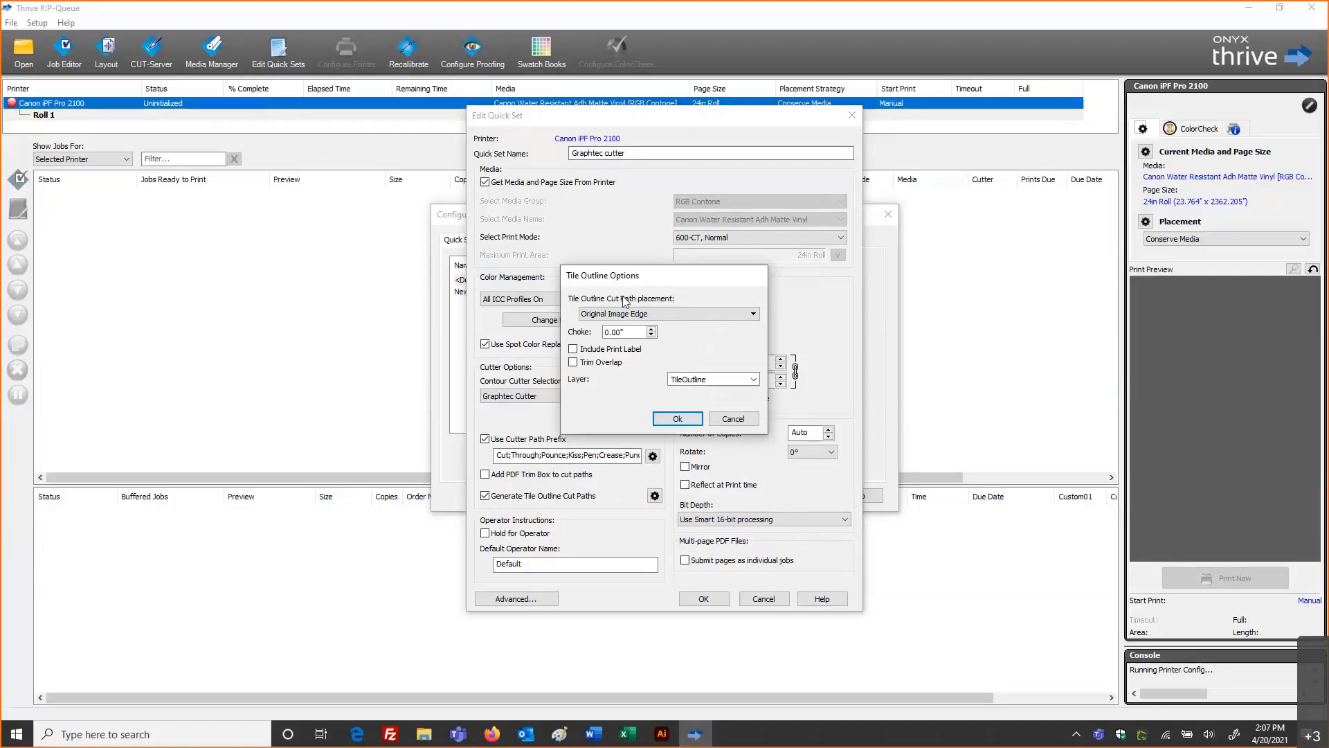
pyautogui.click(692, 314)
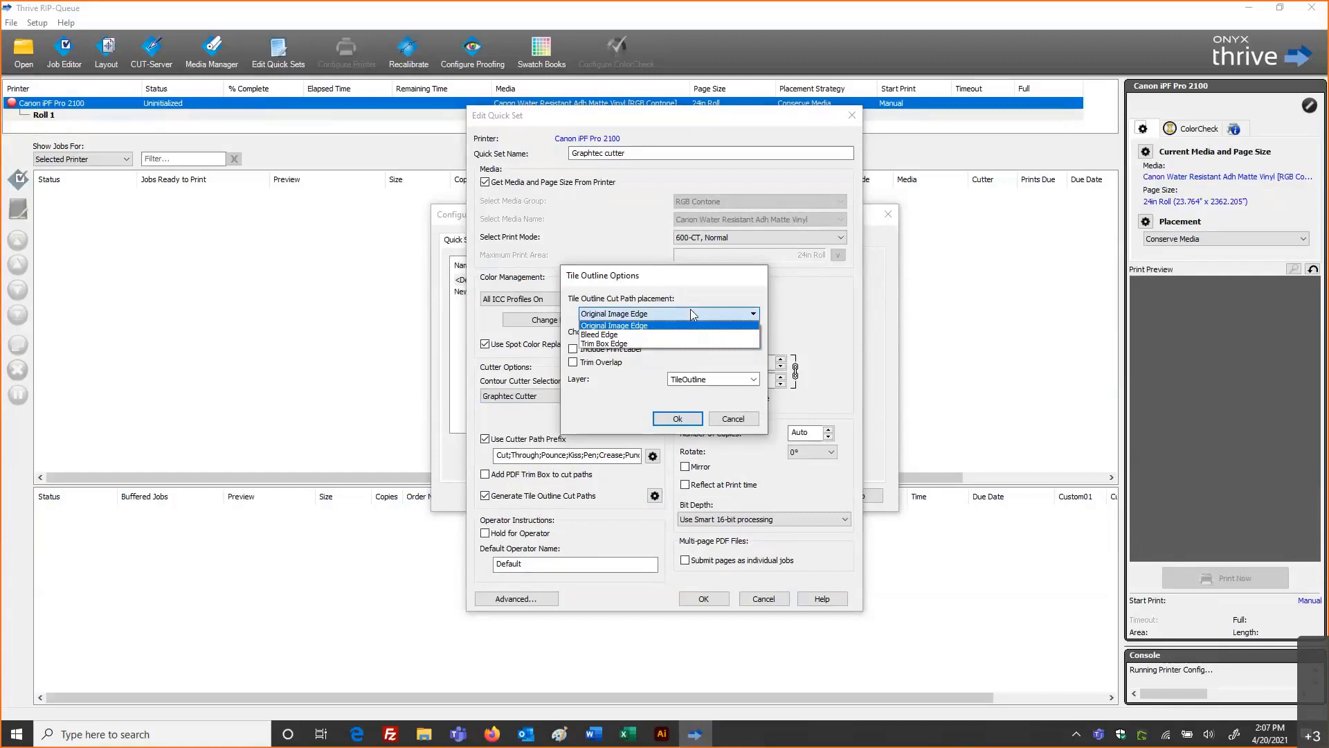
pyautogui.click(691, 311)
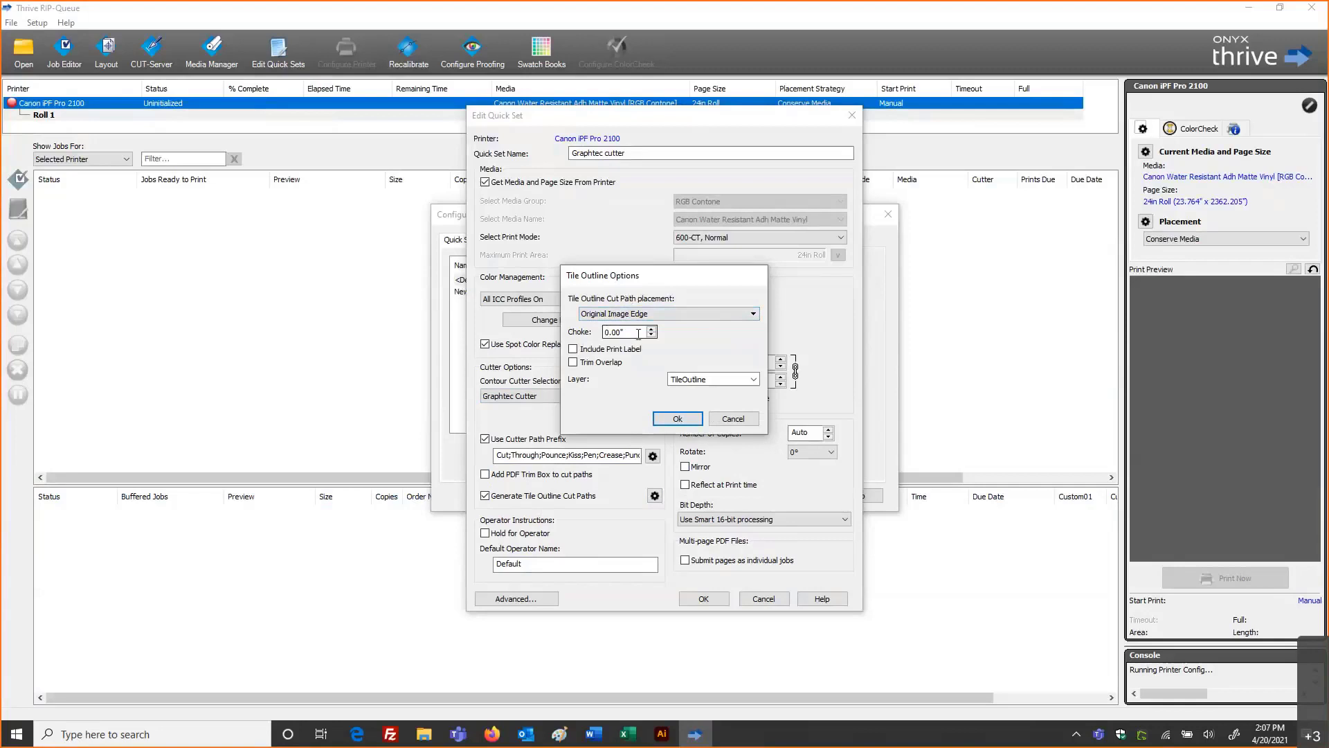
pyautogui.click(573, 350)
pyautogui.click(573, 363)
pyautogui.click(754, 379)
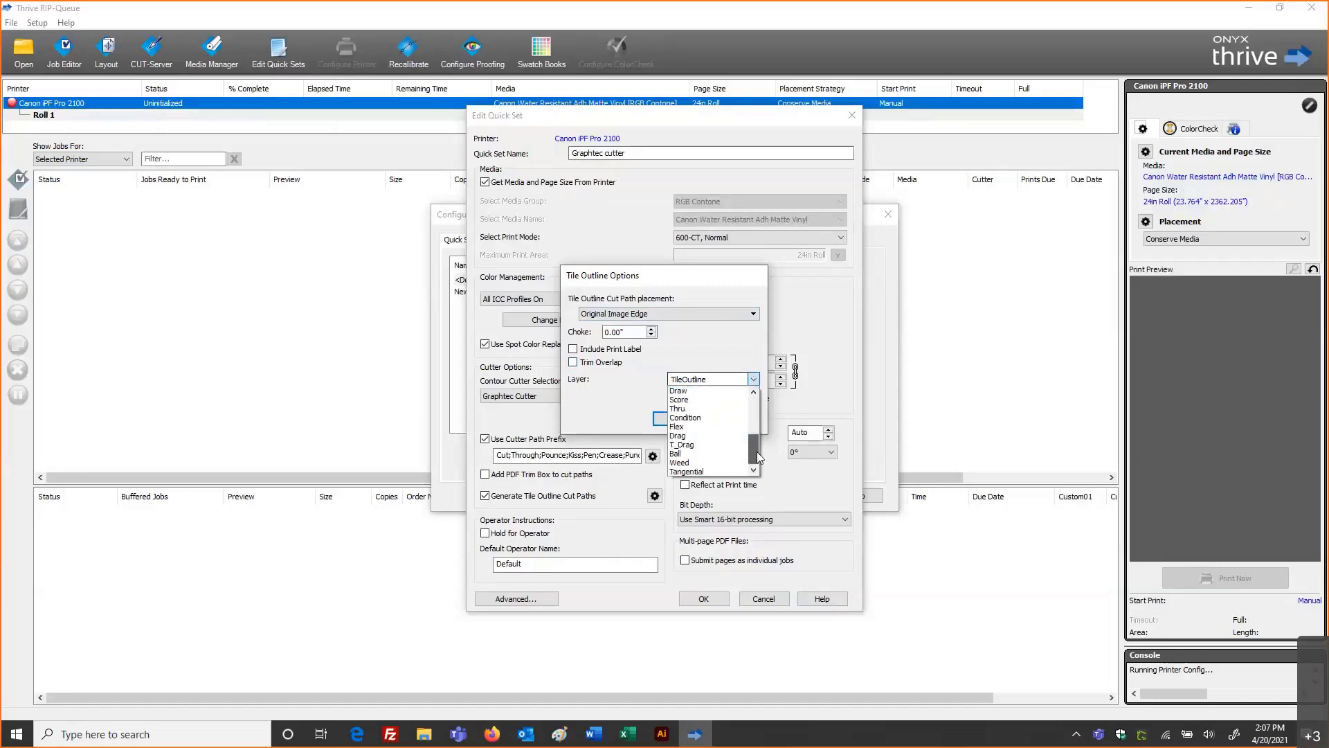
pyautogui.click(695, 365)
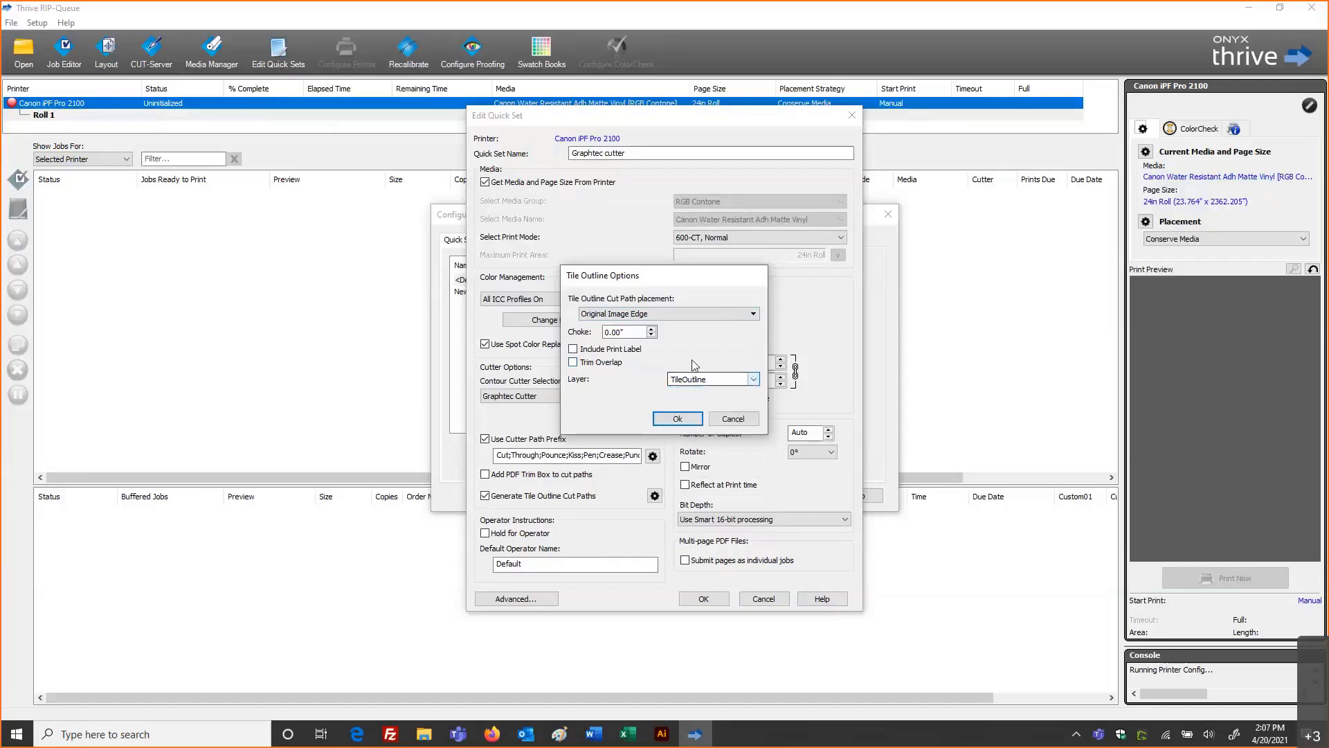
pyautogui.click(678, 418)
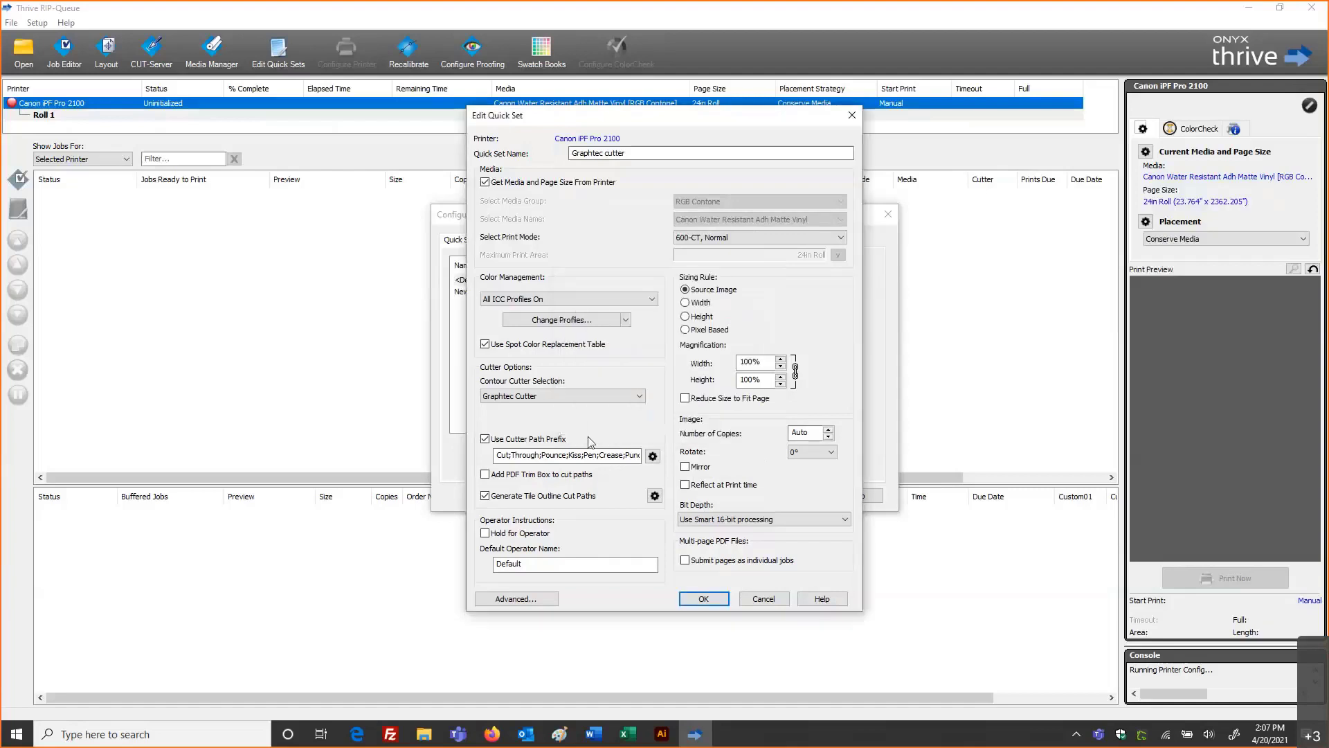
pyautogui.click(492, 497)
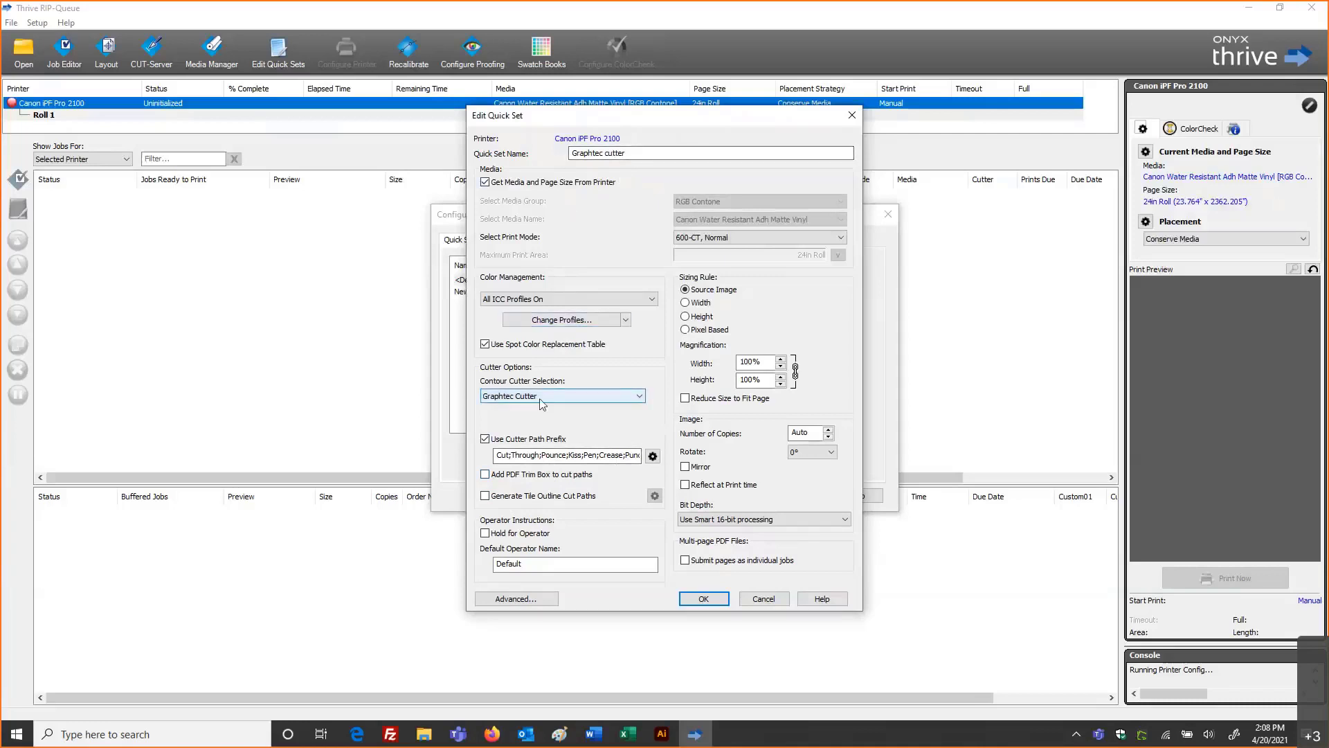
# Step: Review the cut path prefixes, save the Graphtec cutter quick set and close the printer configuration
pyautogui.click(653, 456)
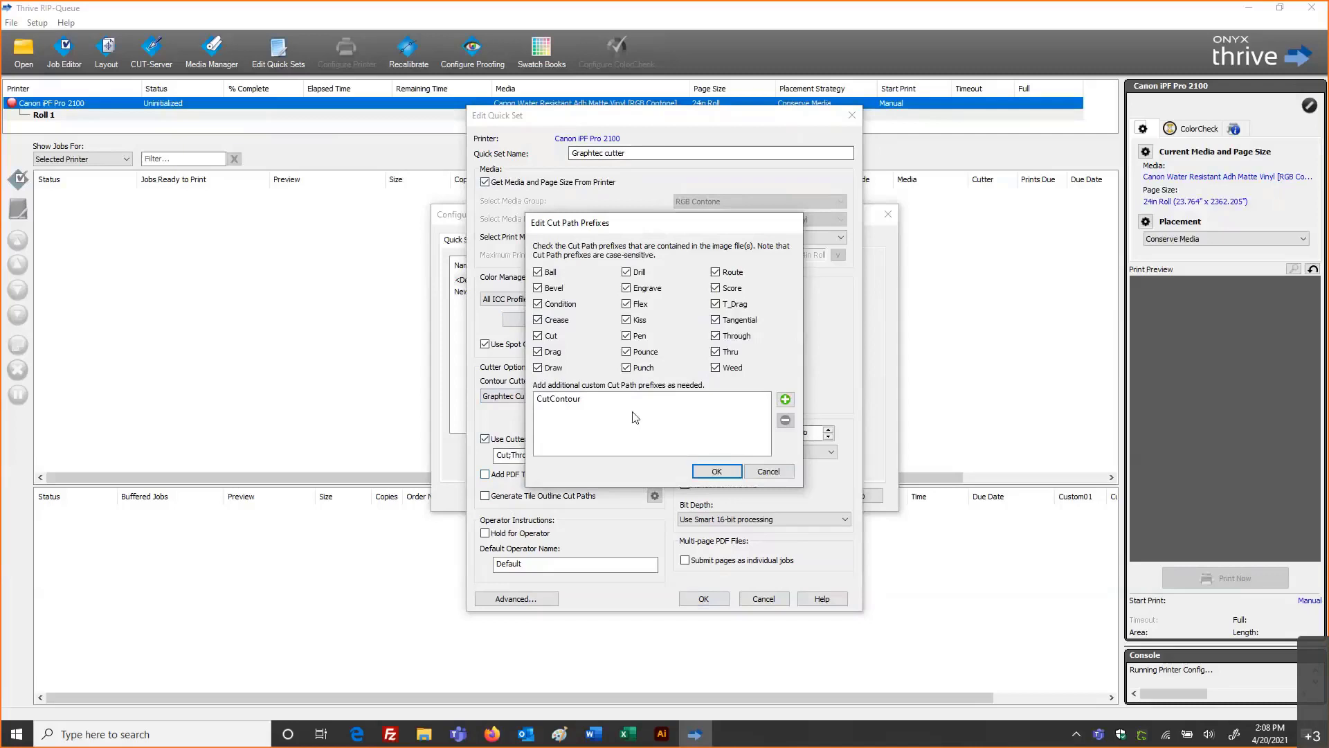
pyautogui.click(716, 470)
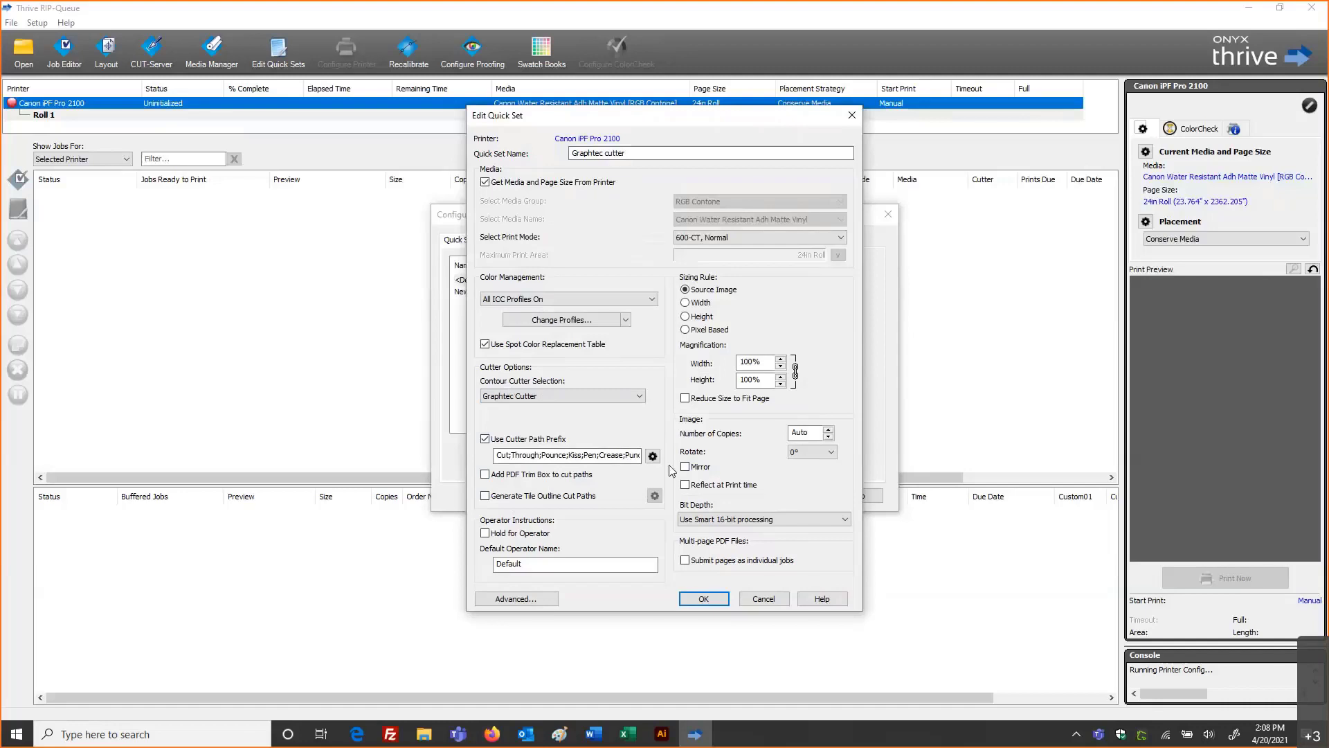
pyautogui.click(692, 599)
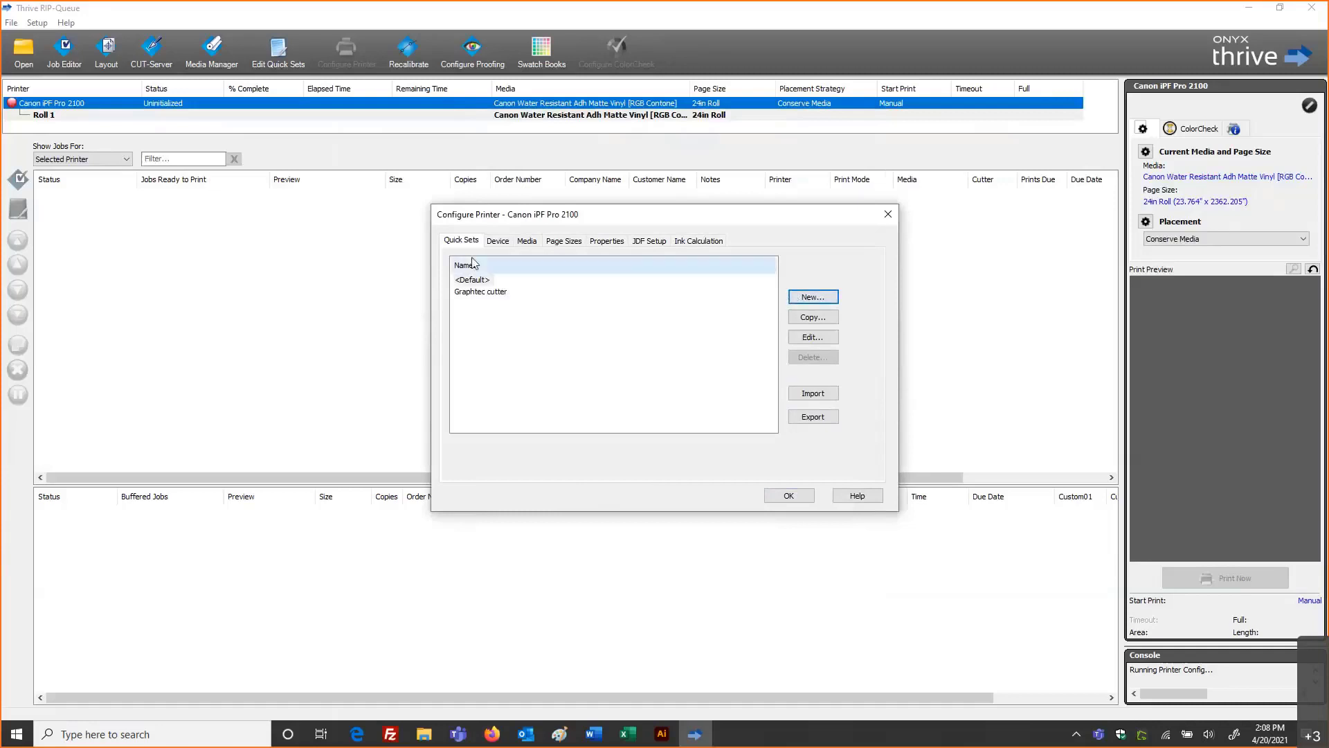
pyautogui.click(779, 497)
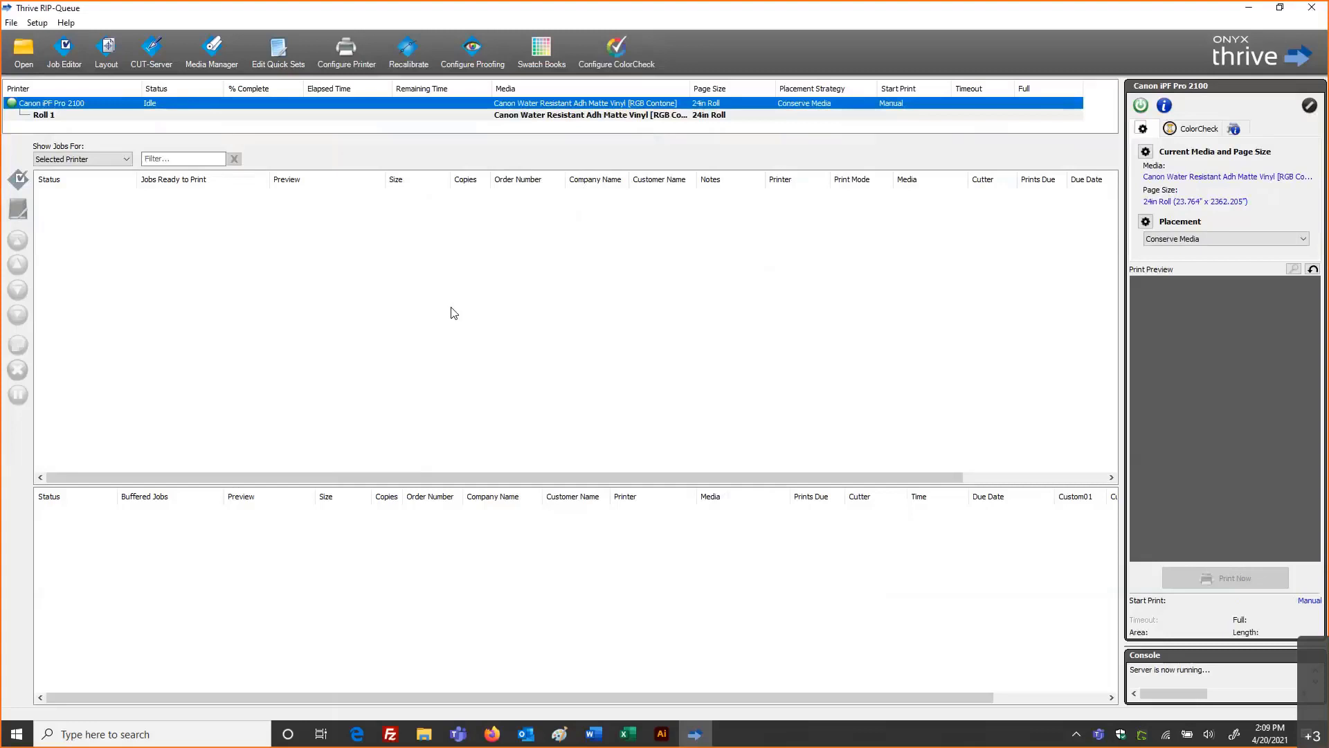
# Step: Open CUT-Server and add a Graphtec FC8600 cutter with its default display name
pyautogui.click(158, 50)
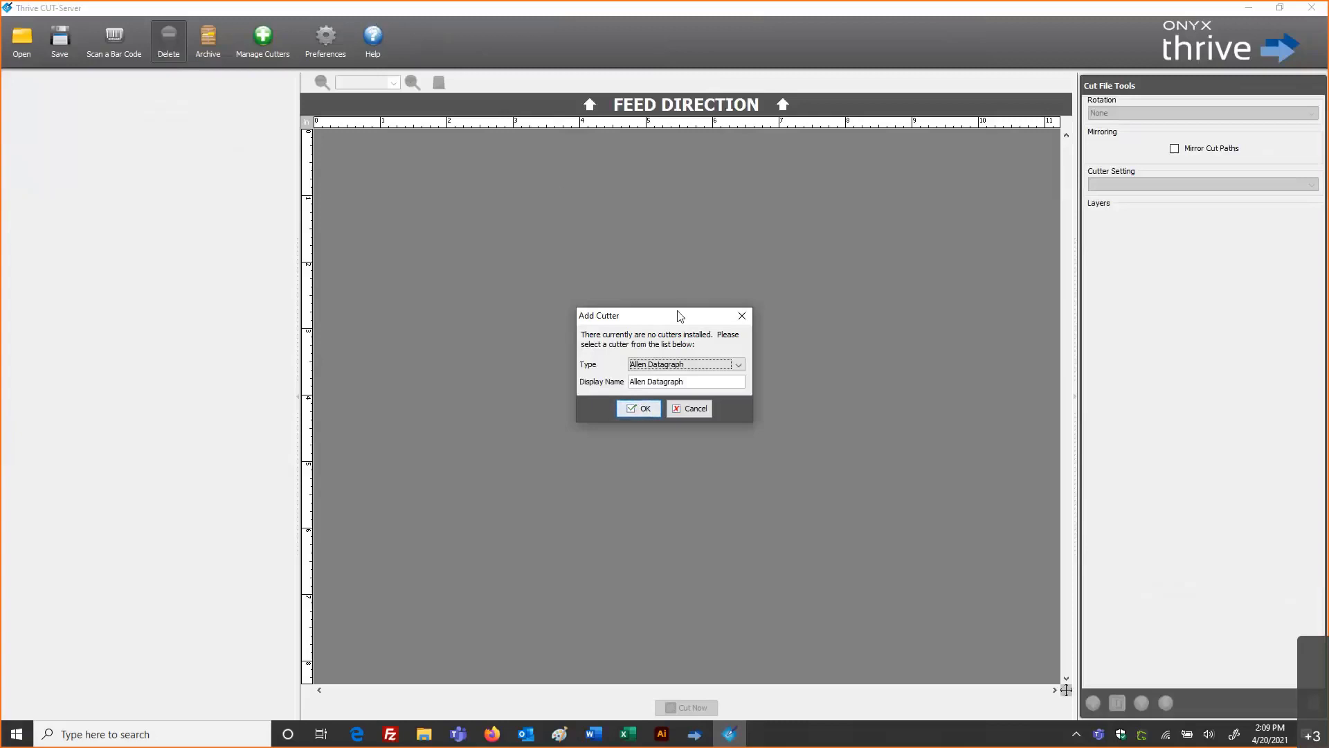
pyautogui.moveTo(677, 317); pyautogui.dragTo(660, 275)
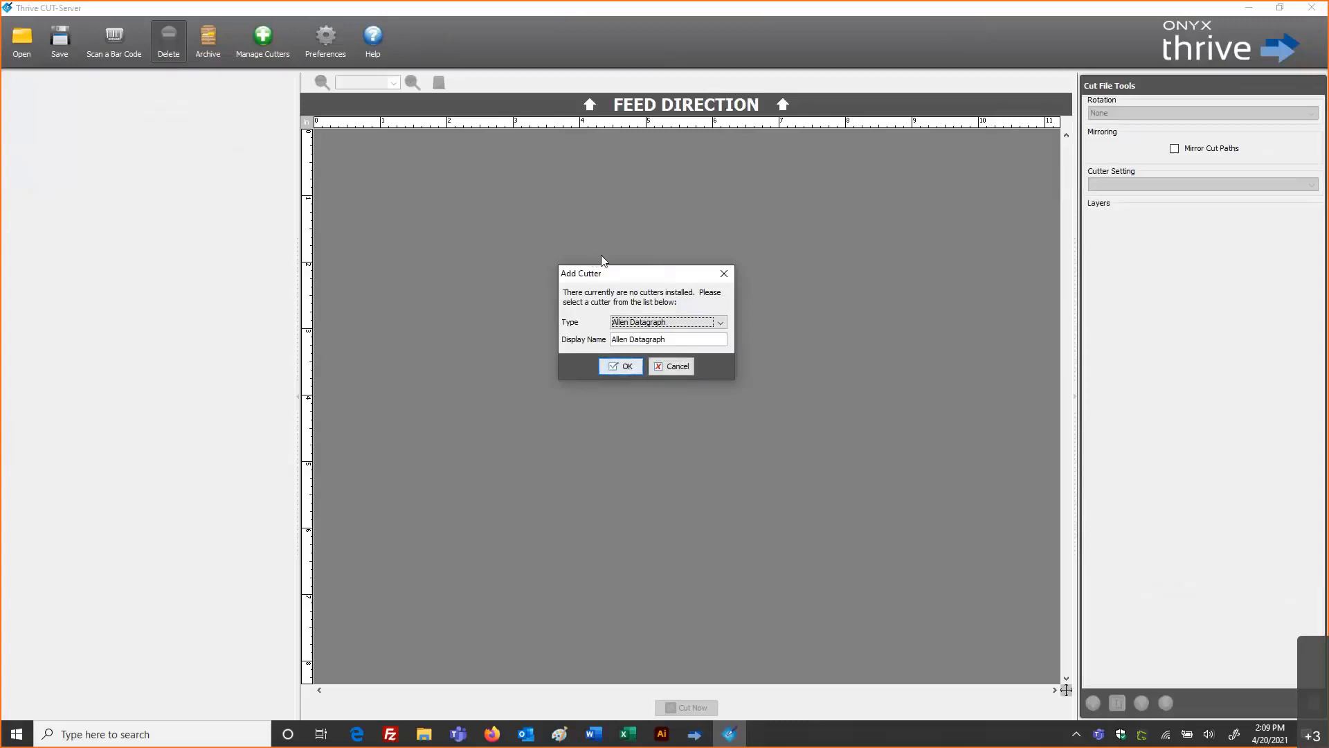
pyautogui.moveTo(596, 272); pyautogui.dragTo(592, 254)
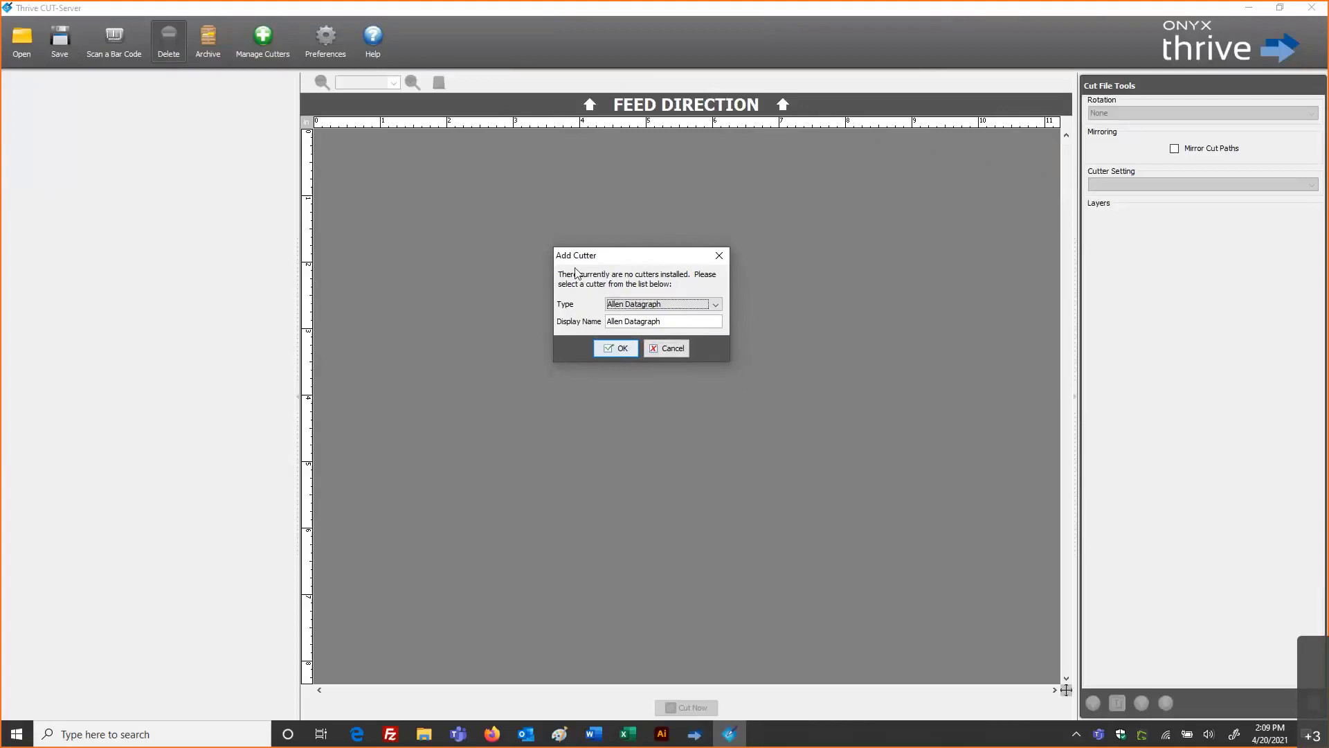
pyautogui.click(717, 306)
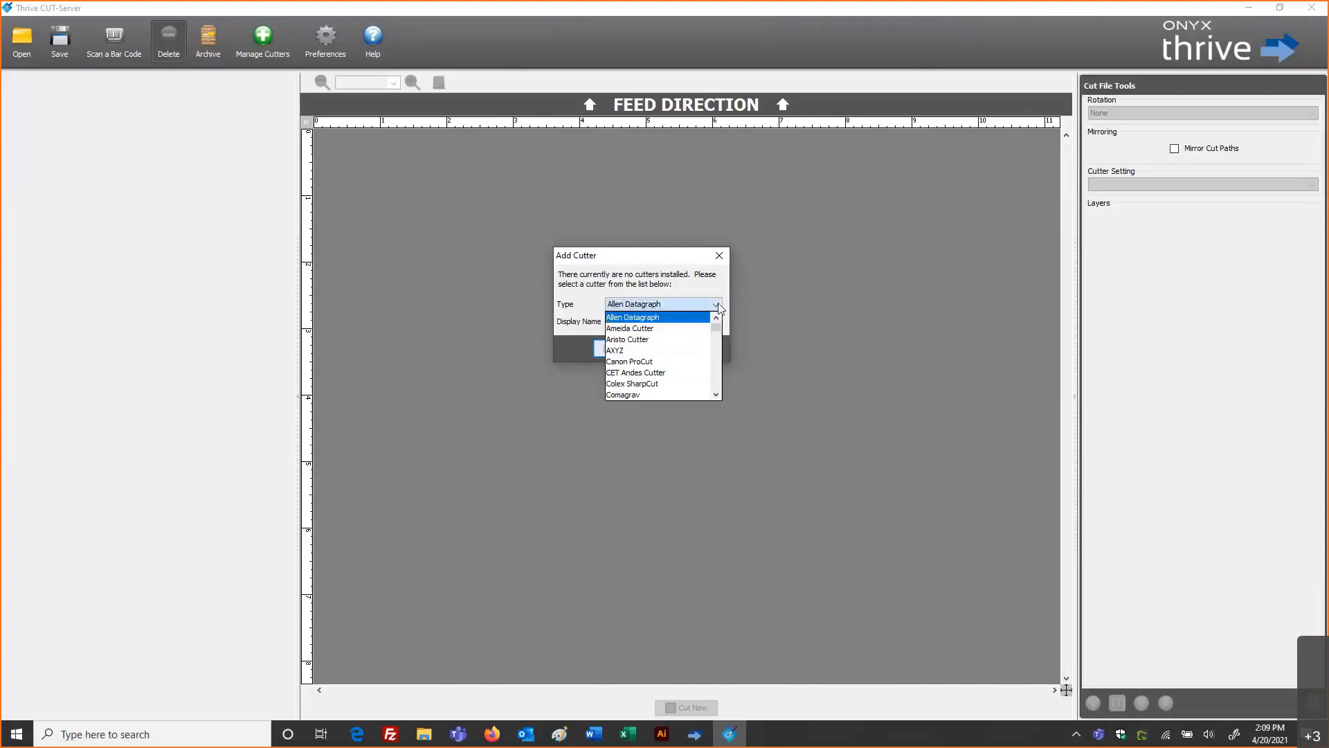
pyautogui.click(717, 394)
pyautogui.moveTo(717, 394); pyautogui.dragTo(719, 393)
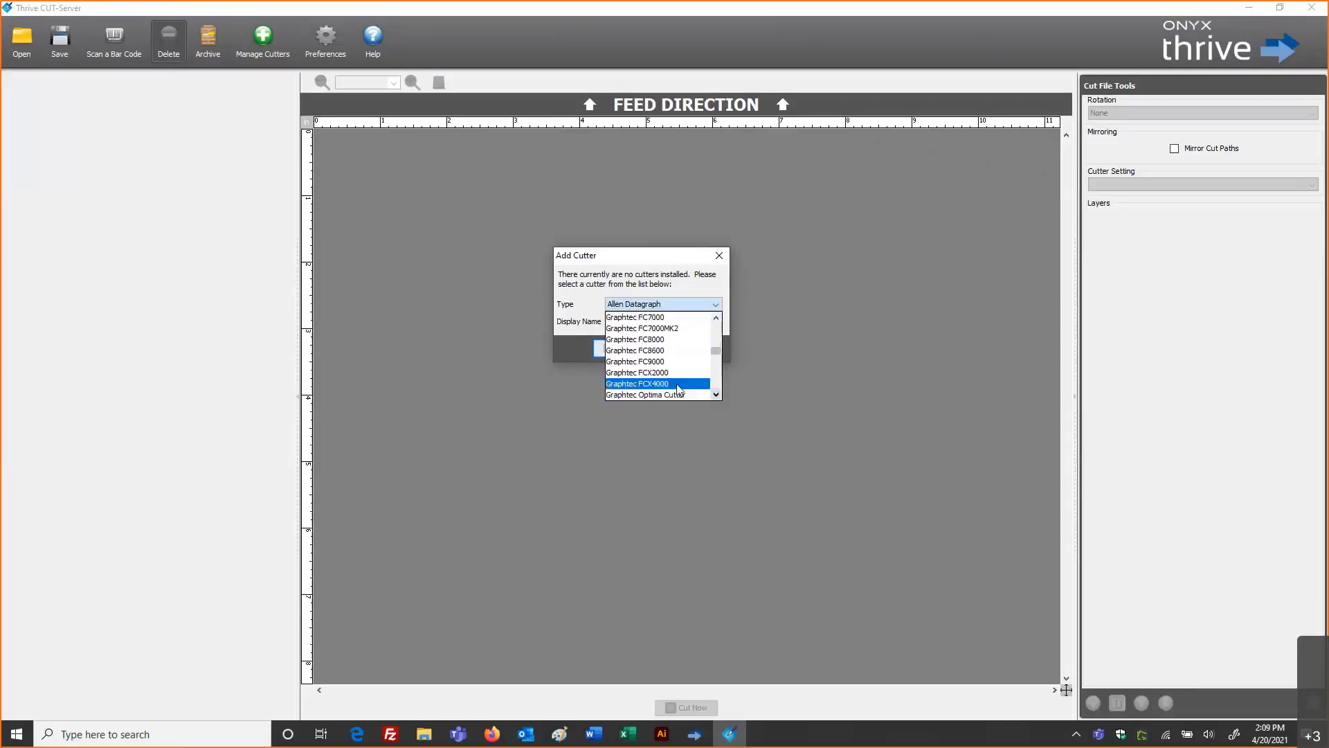
pyautogui.click(631, 351)
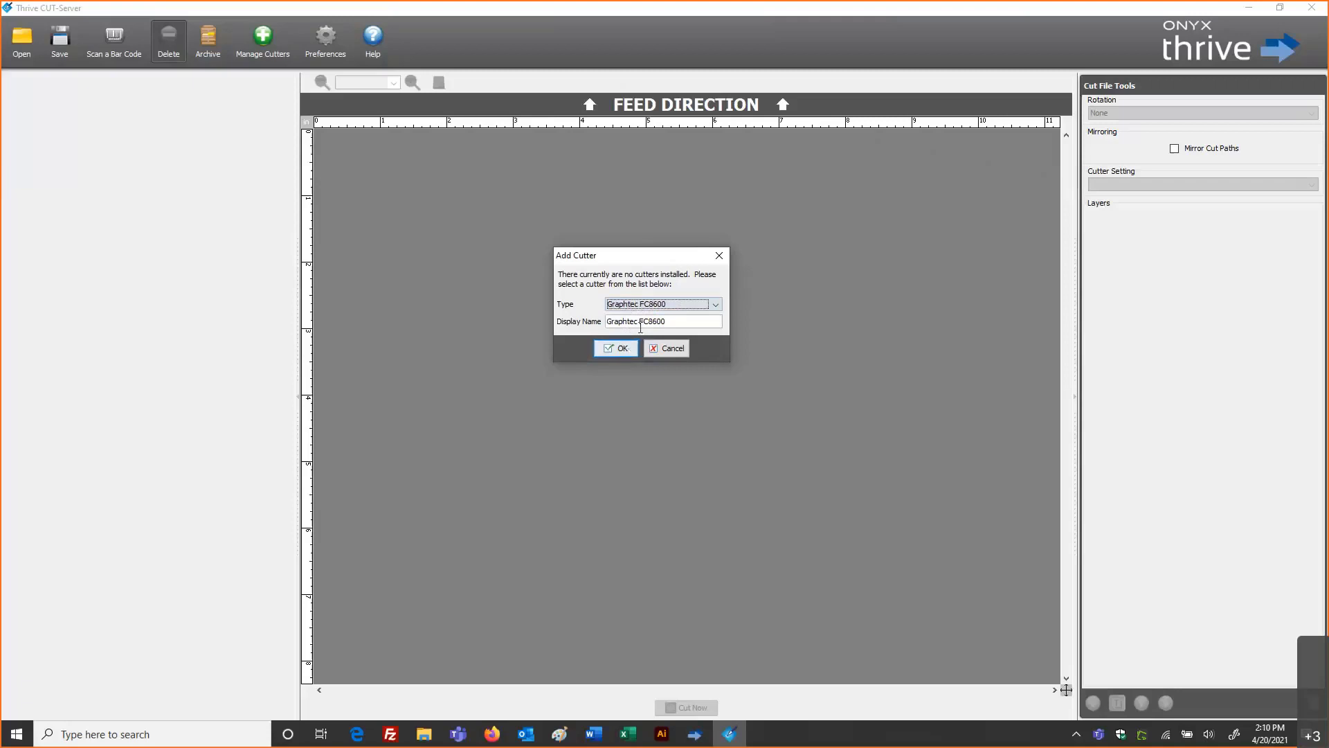
pyautogui.click(620, 348)
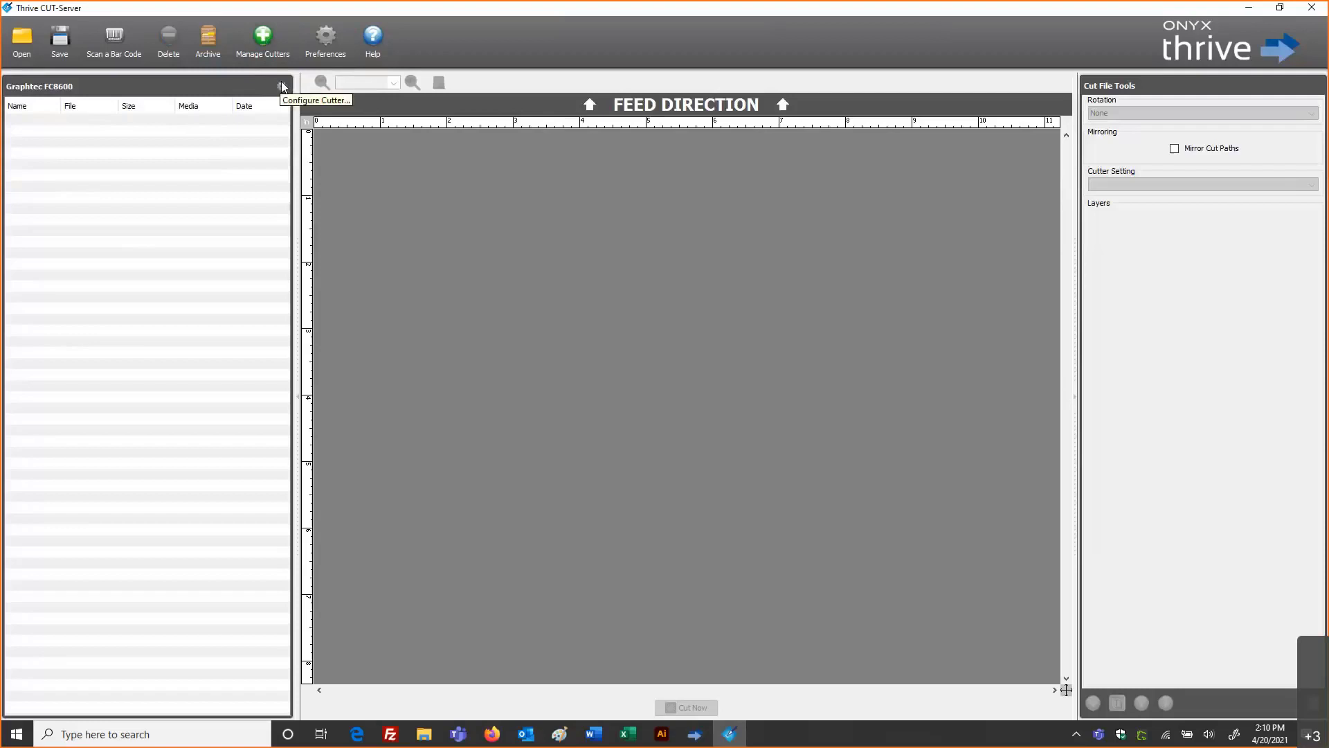
# Step: Open the Graphtec FC8600 configuration and review its port choices, the Cut To File output path and the automatic cutting option
pyautogui.click(282, 86)
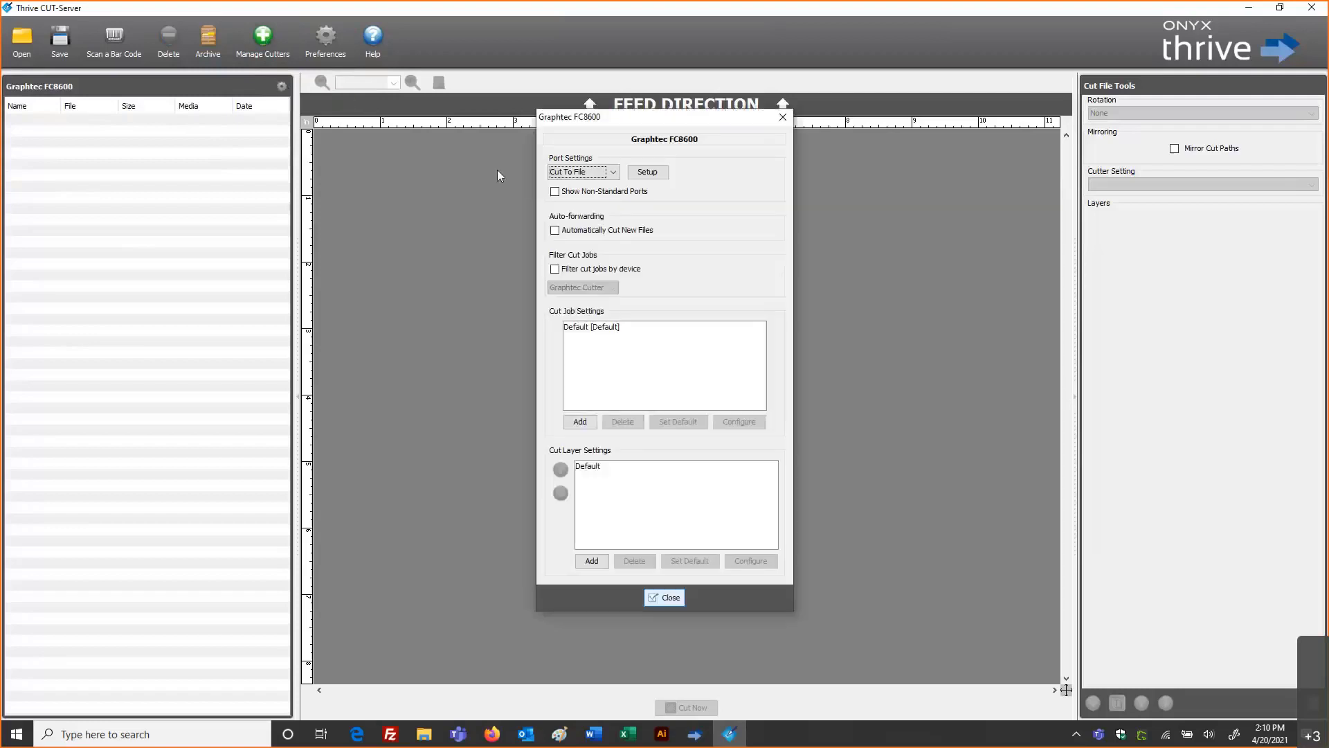
pyautogui.click(614, 172)
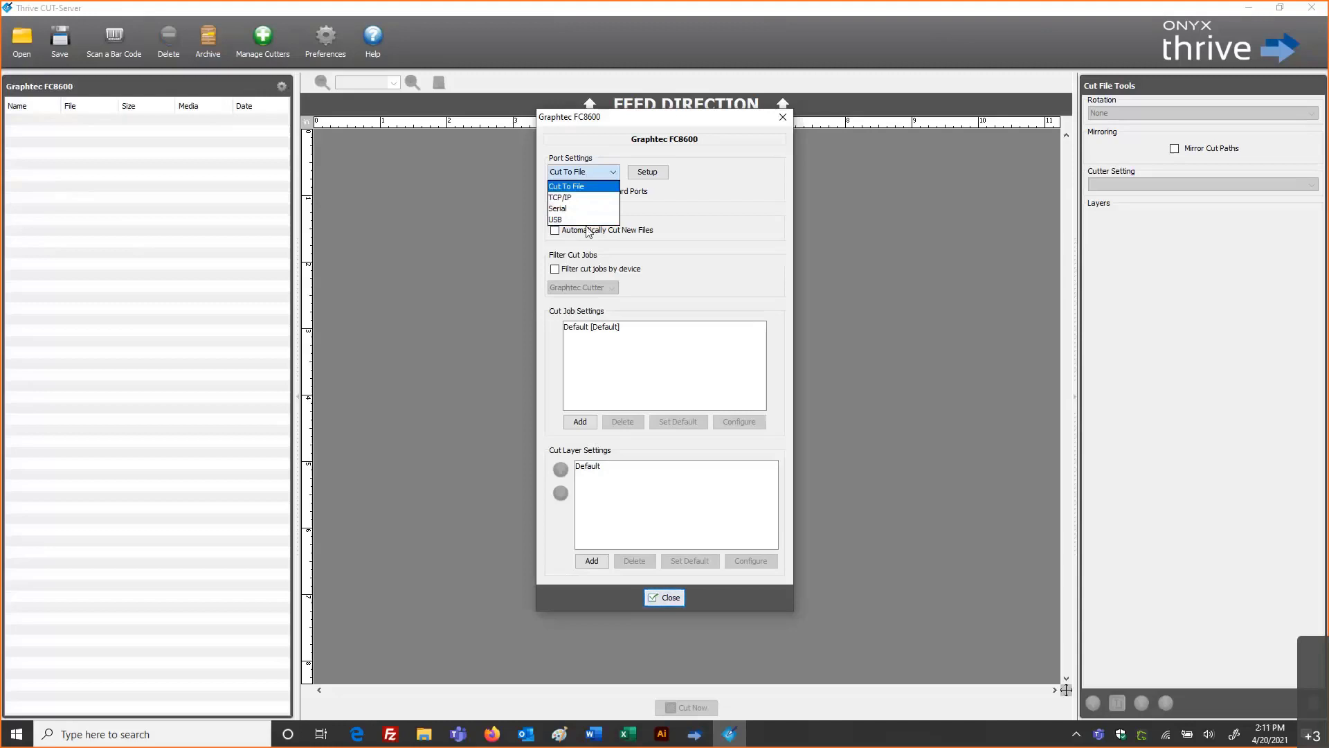
pyautogui.click(593, 170)
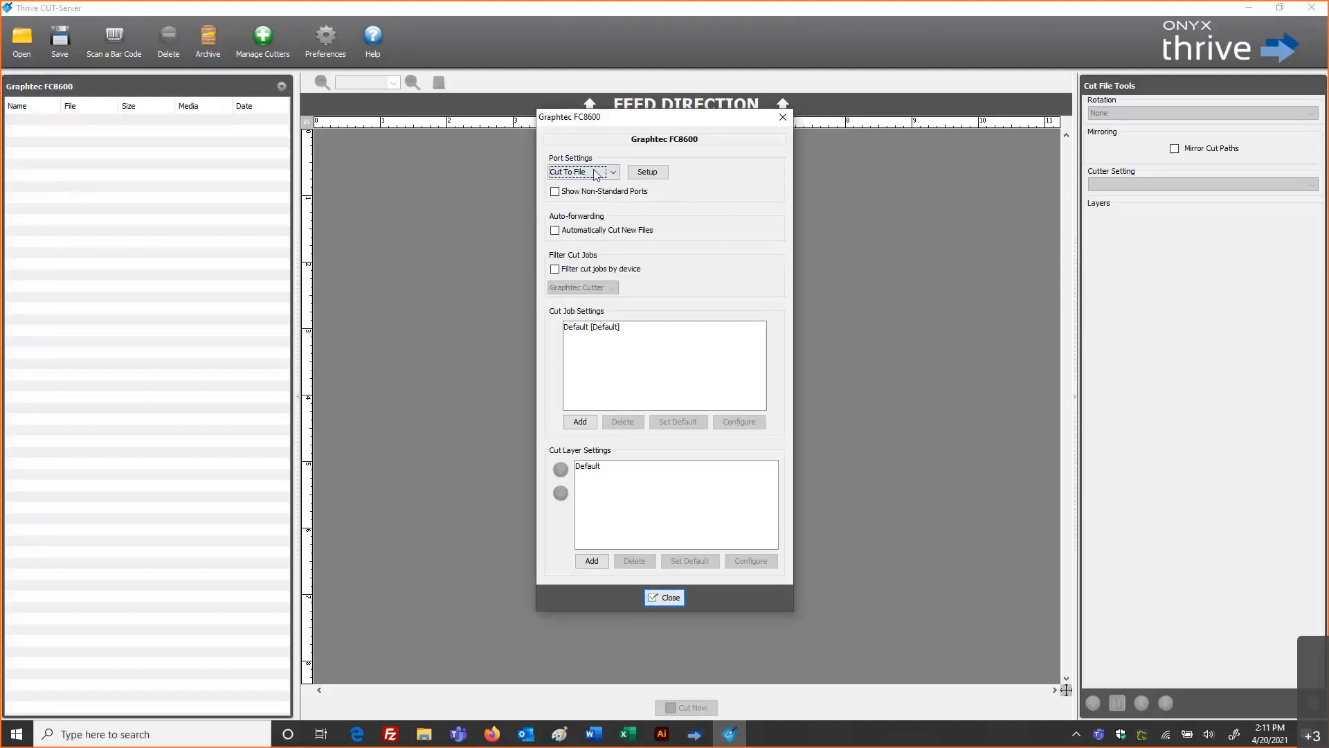
pyautogui.click(641, 171)
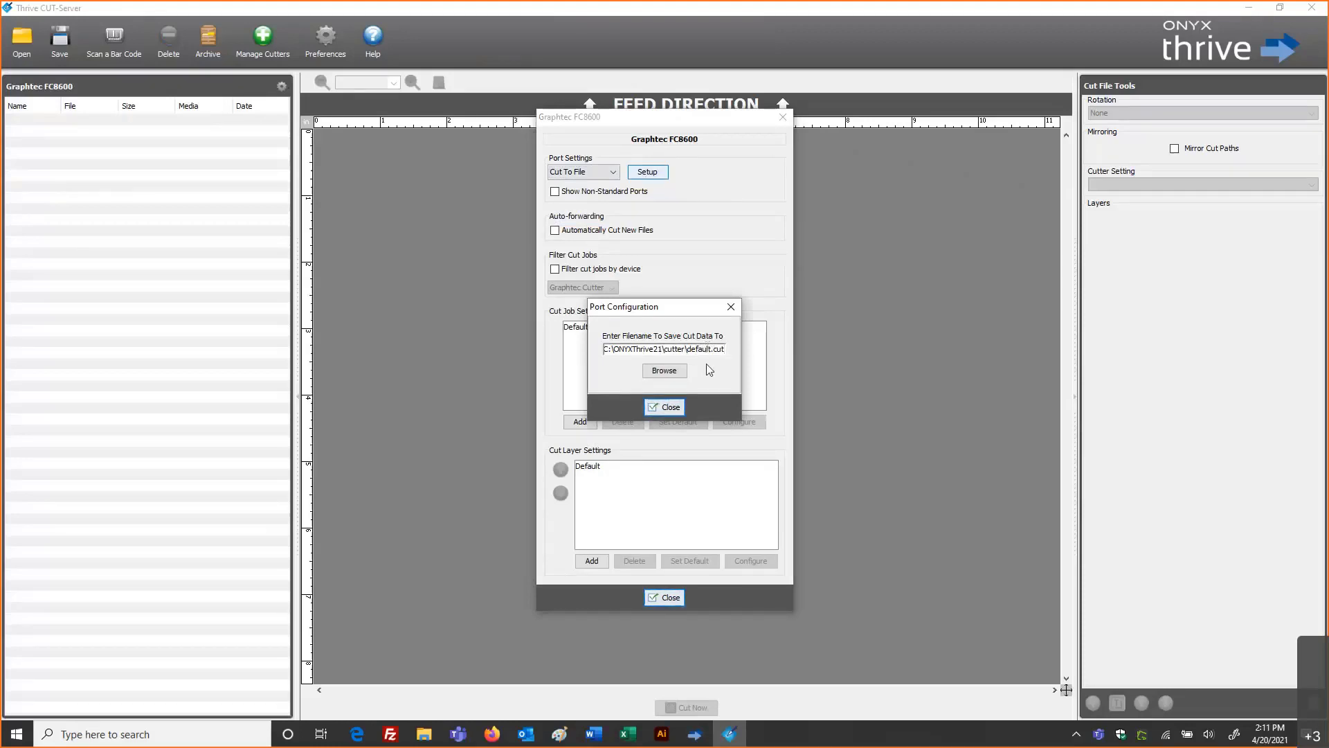
pyautogui.click(670, 408)
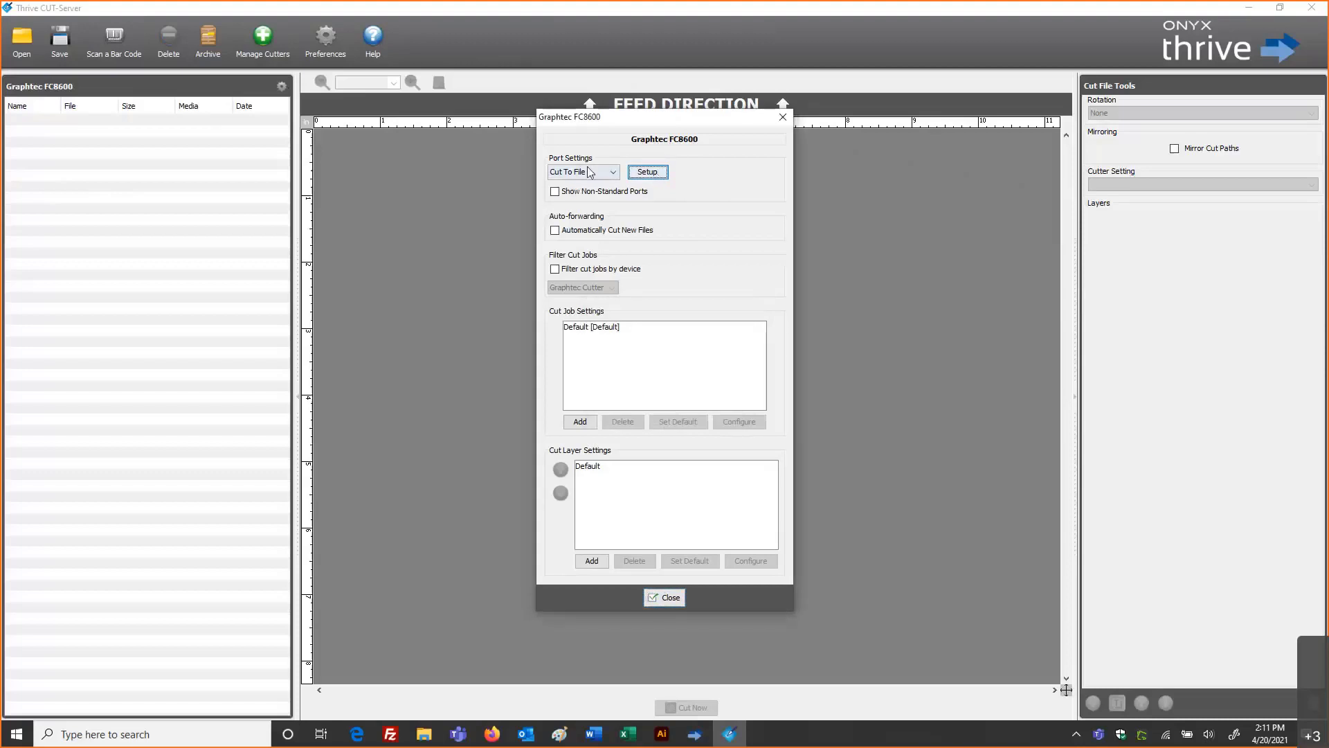
pyautogui.click(608, 173)
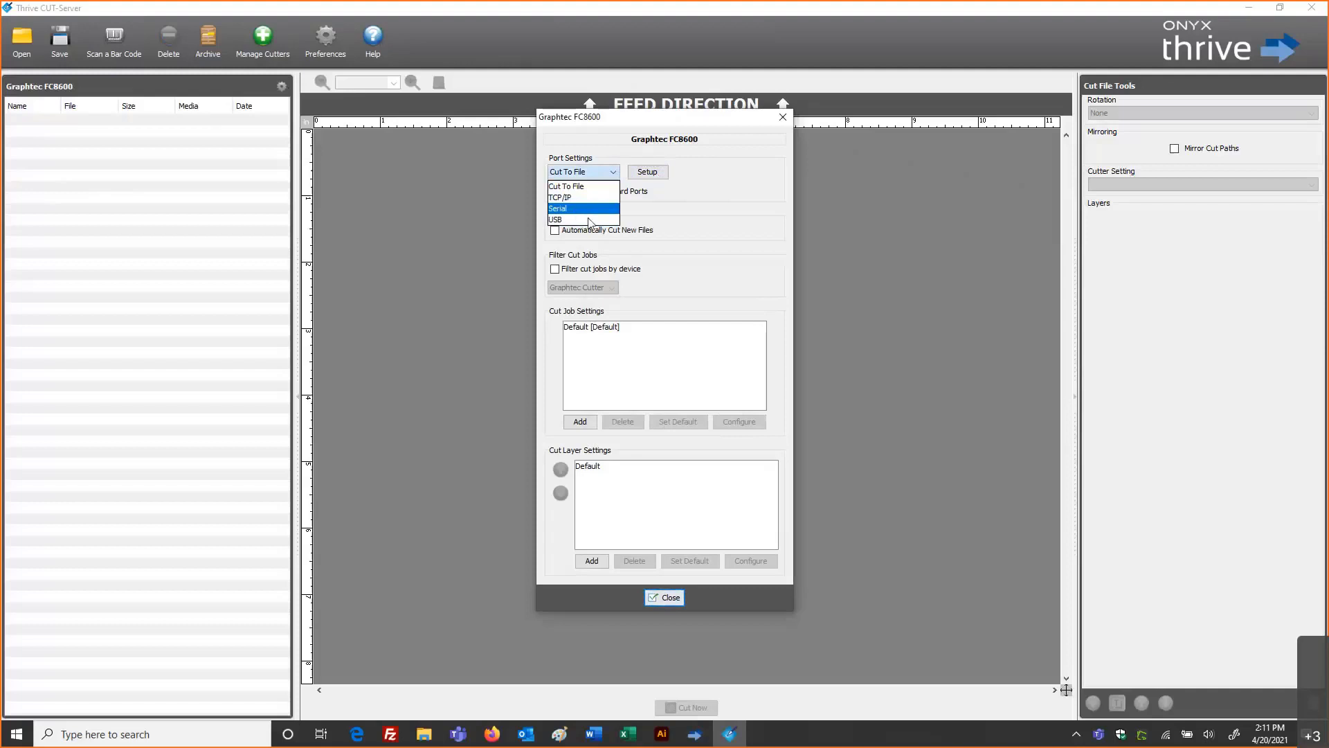
pyautogui.click(623, 182)
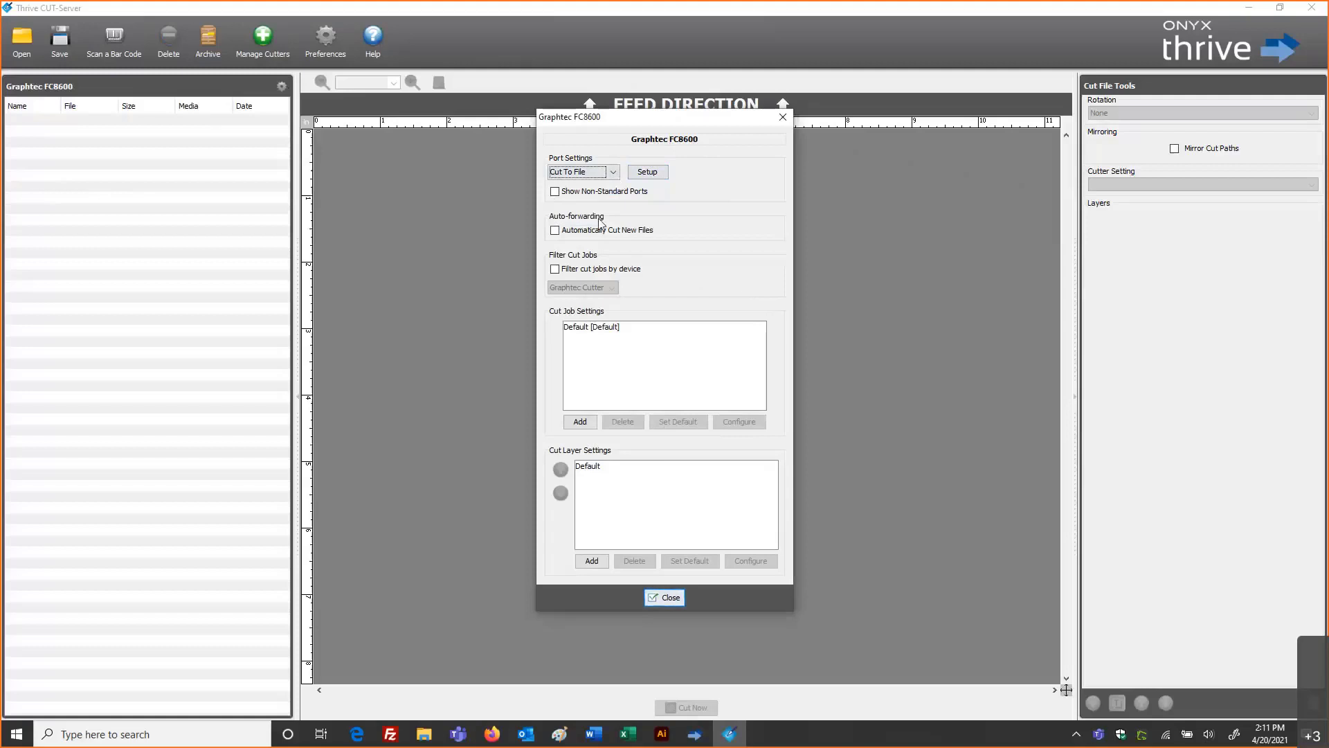
pyautogui.click(555, 230)
pyautogui.click(556, 234)
# Step: Add a cut layer setting named CutContour that uses condition 2, after viewing the individual settings option
pyautogui.click(591, 561)
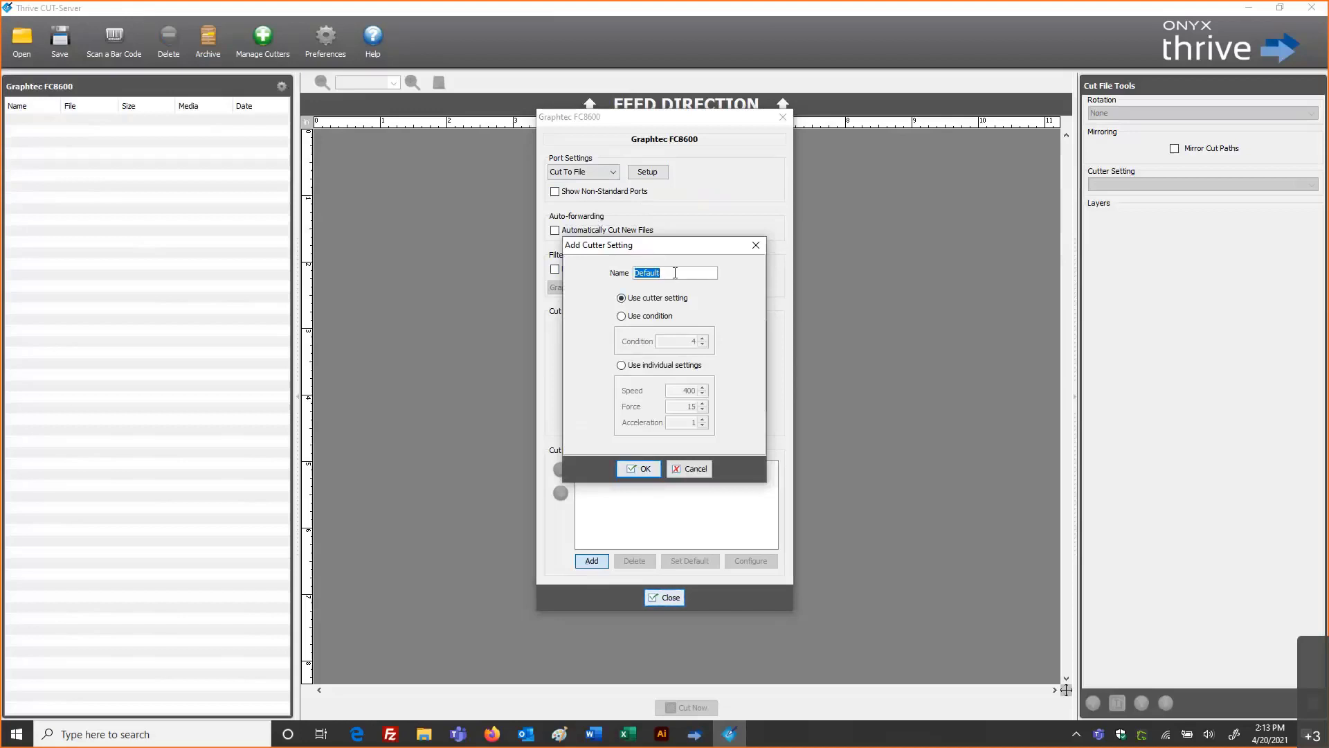
pyautogui.write('CutContour')
pyautogui.click(627, 317)
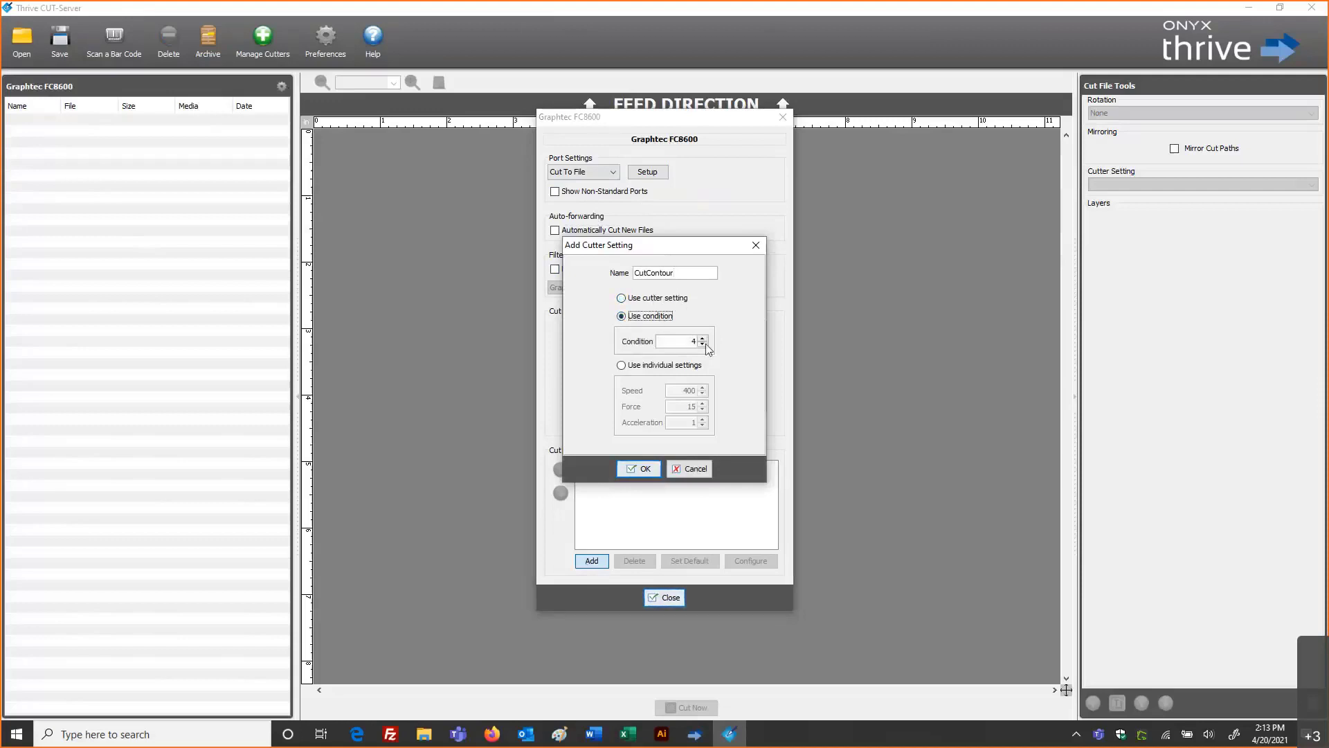
pyautogui.click(622, 367)
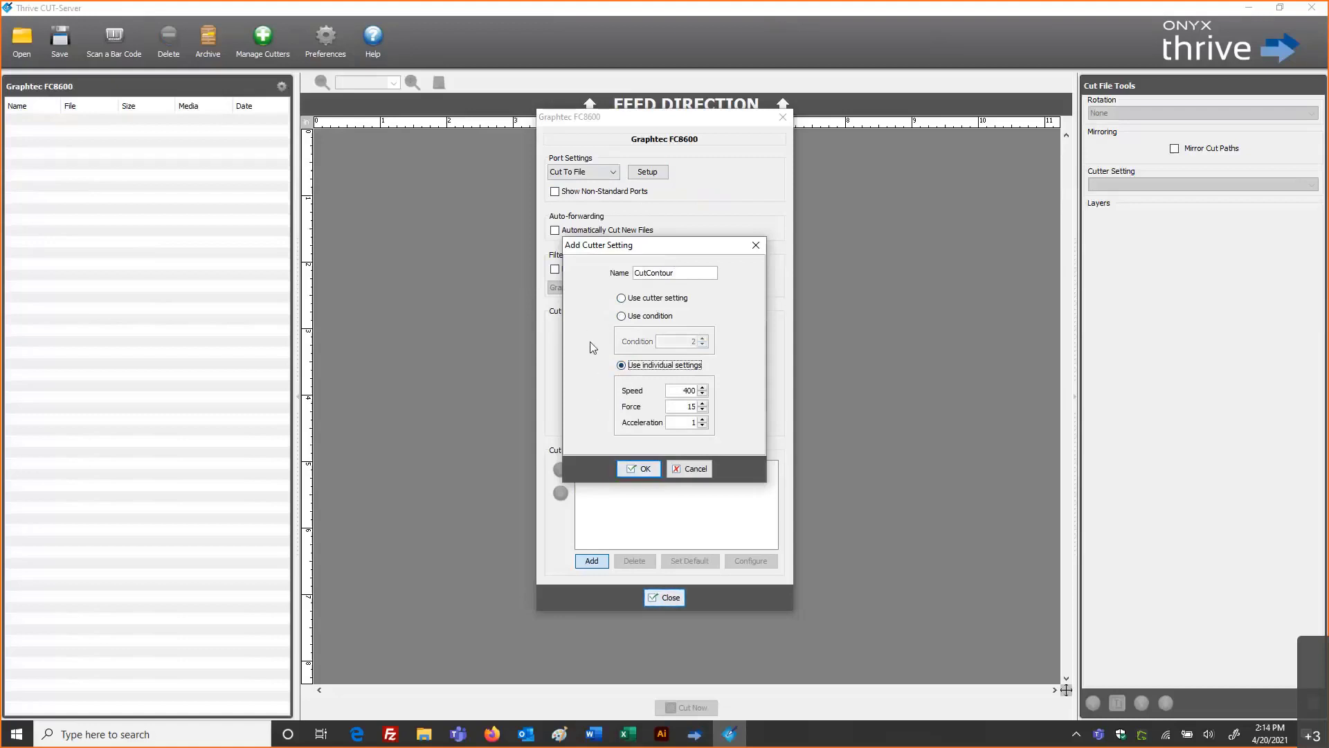
pyautogui.click(623, 316)
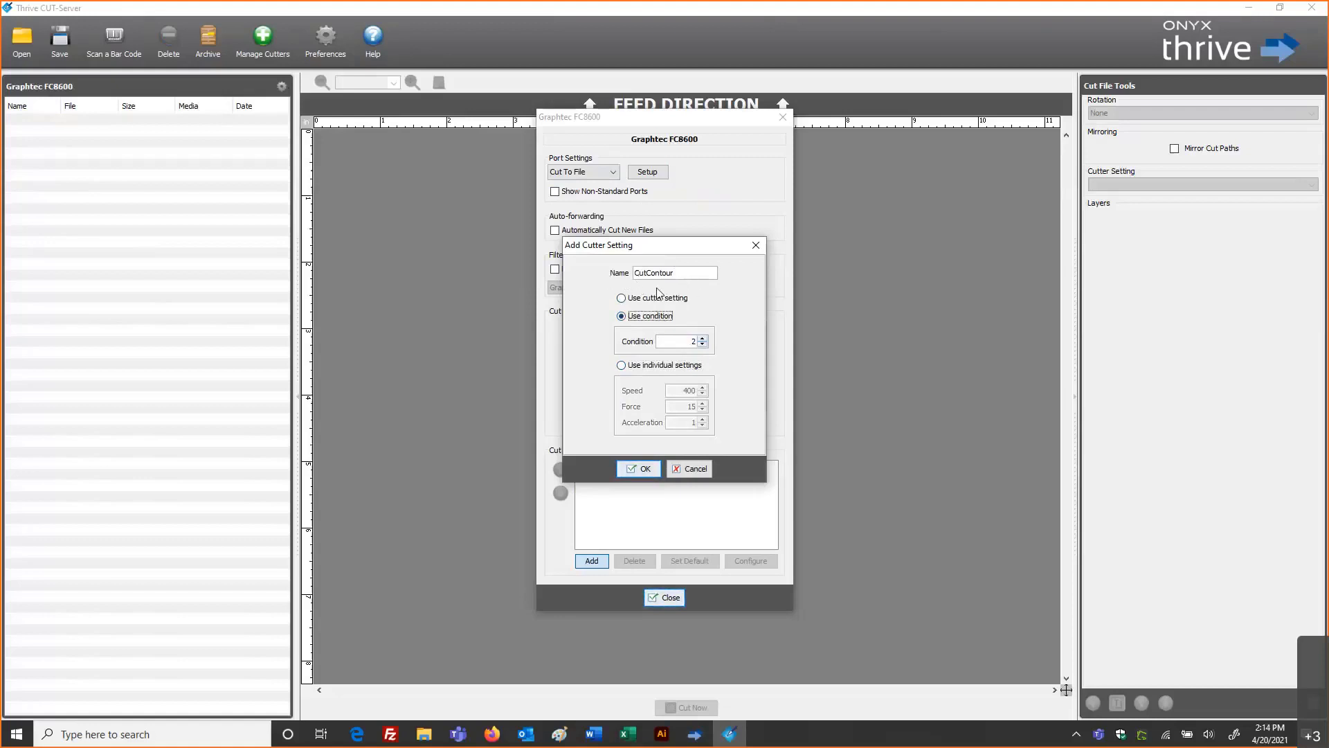
pyautogui.click(644, 469)
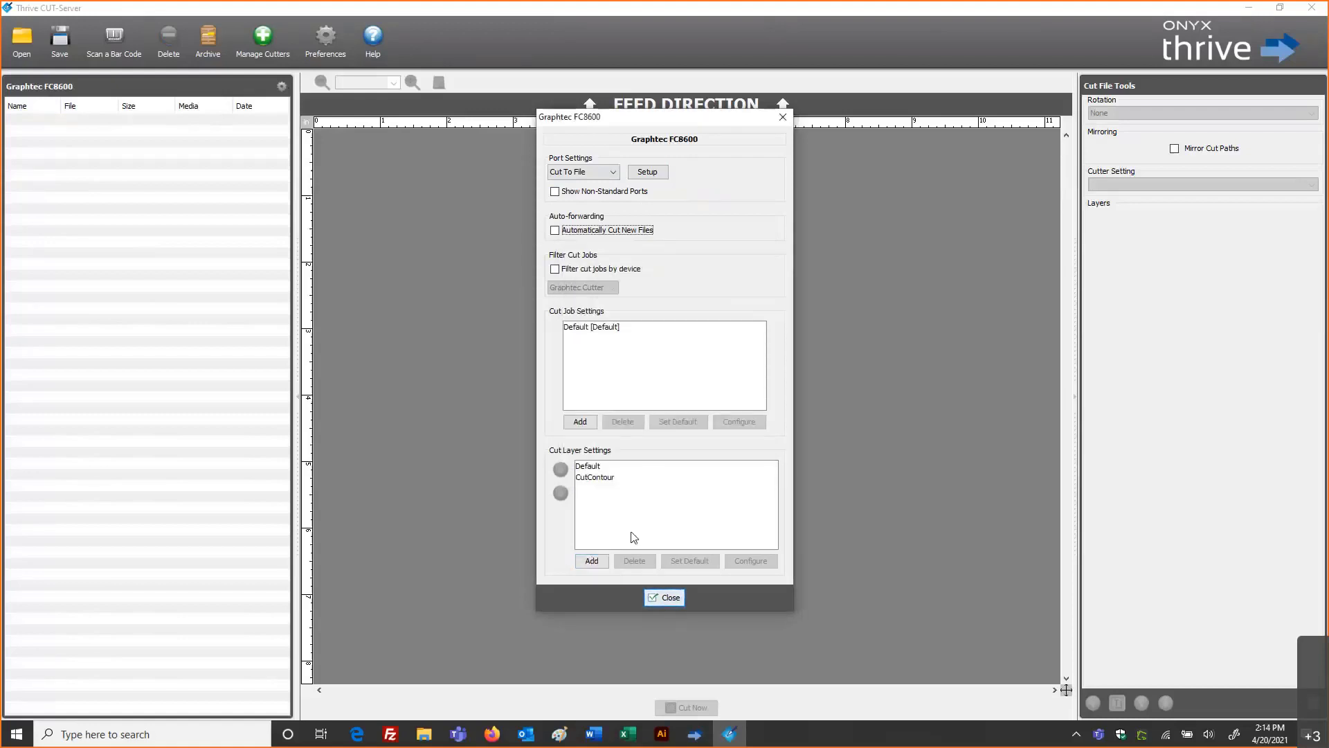
# Step: Add a second cut layer setting named Score that uses condition 3
pyautogui.click(591, 561)
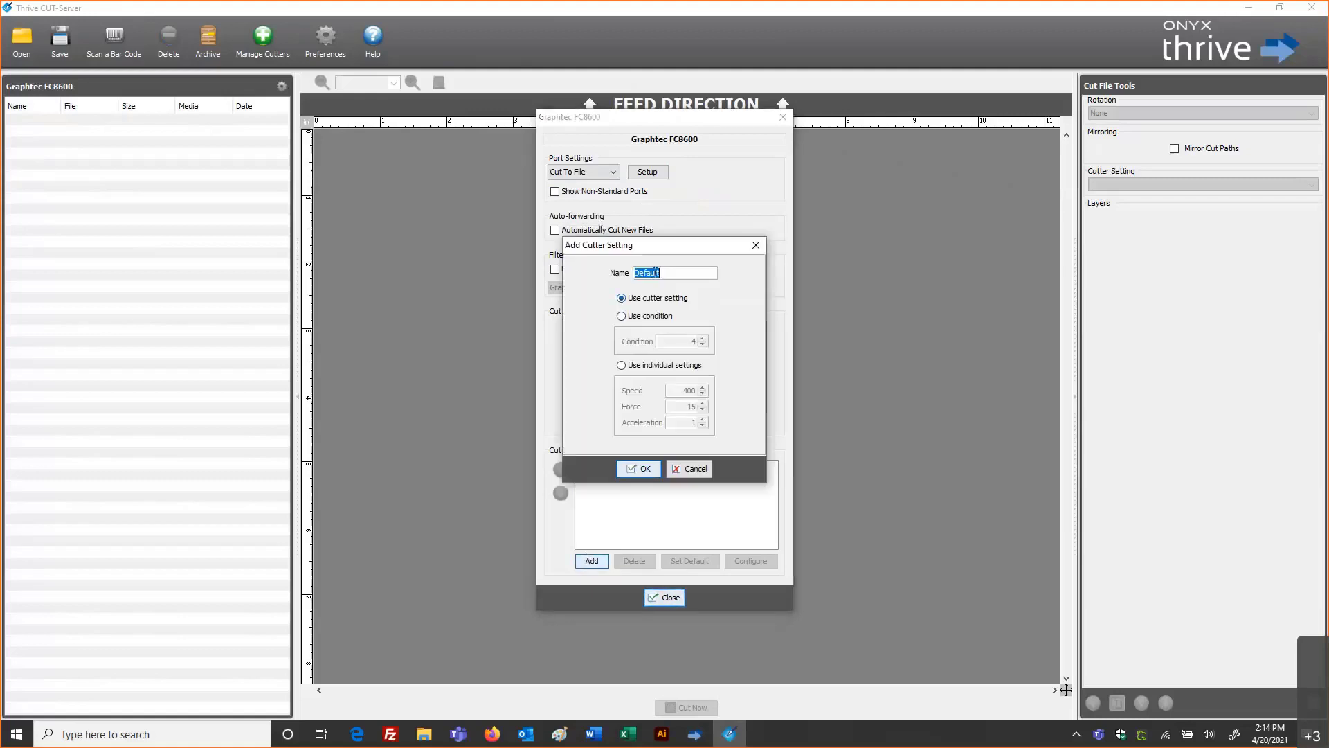
pyautogui.write('Score')
pyautogui.click(644, 315)
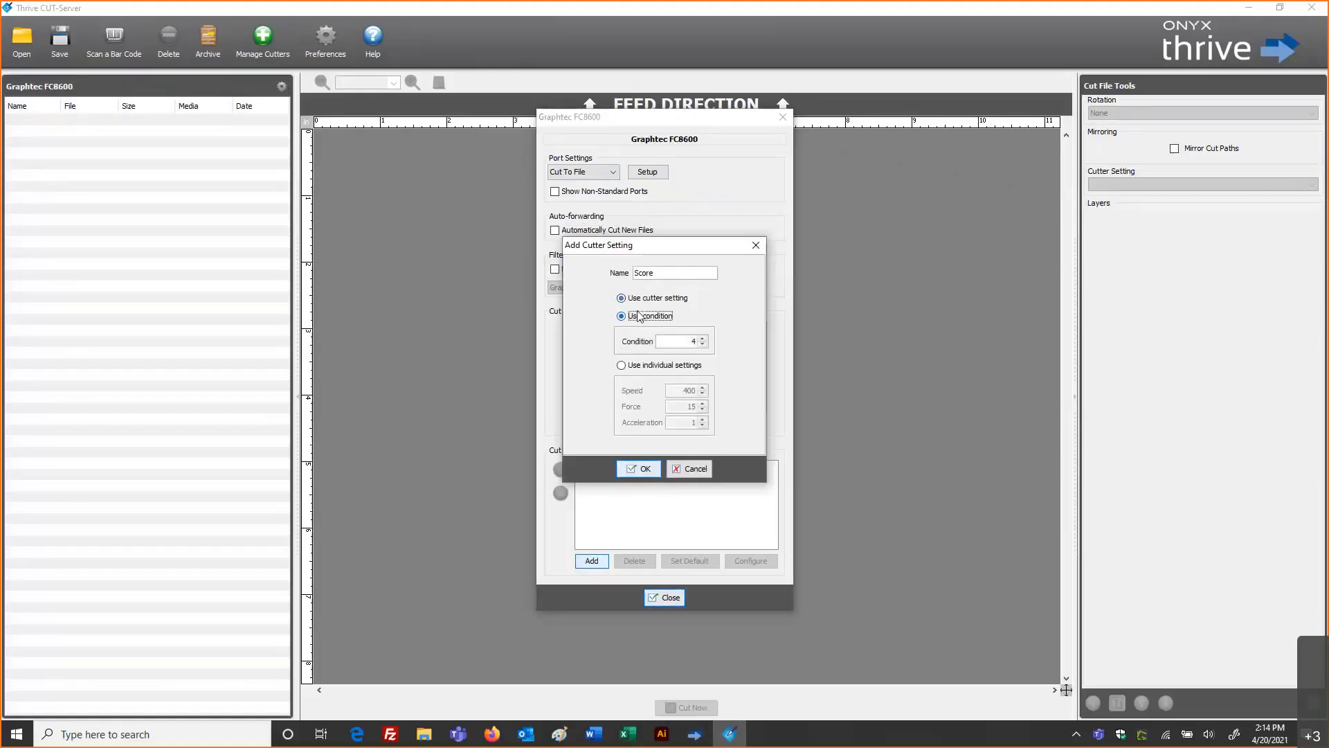
pyautogui.click(703, 344)
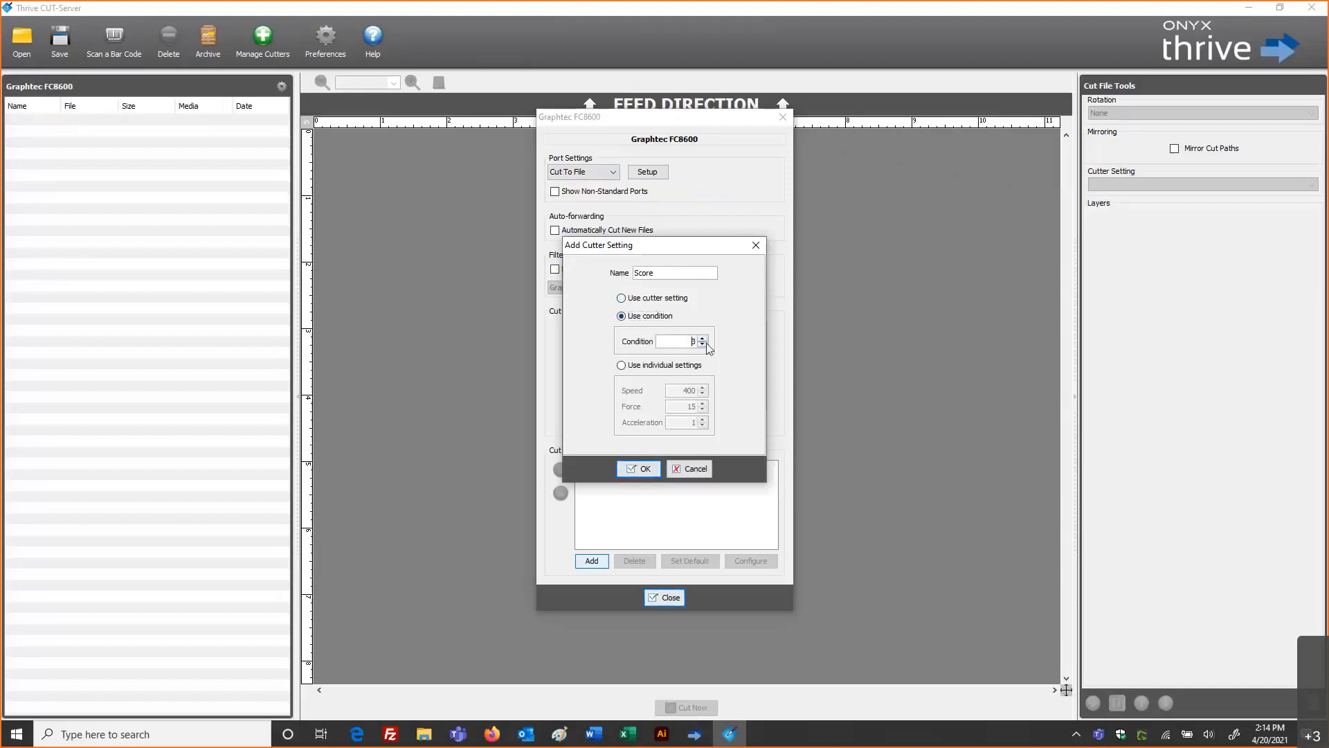
pyautogui.click(643, 469)
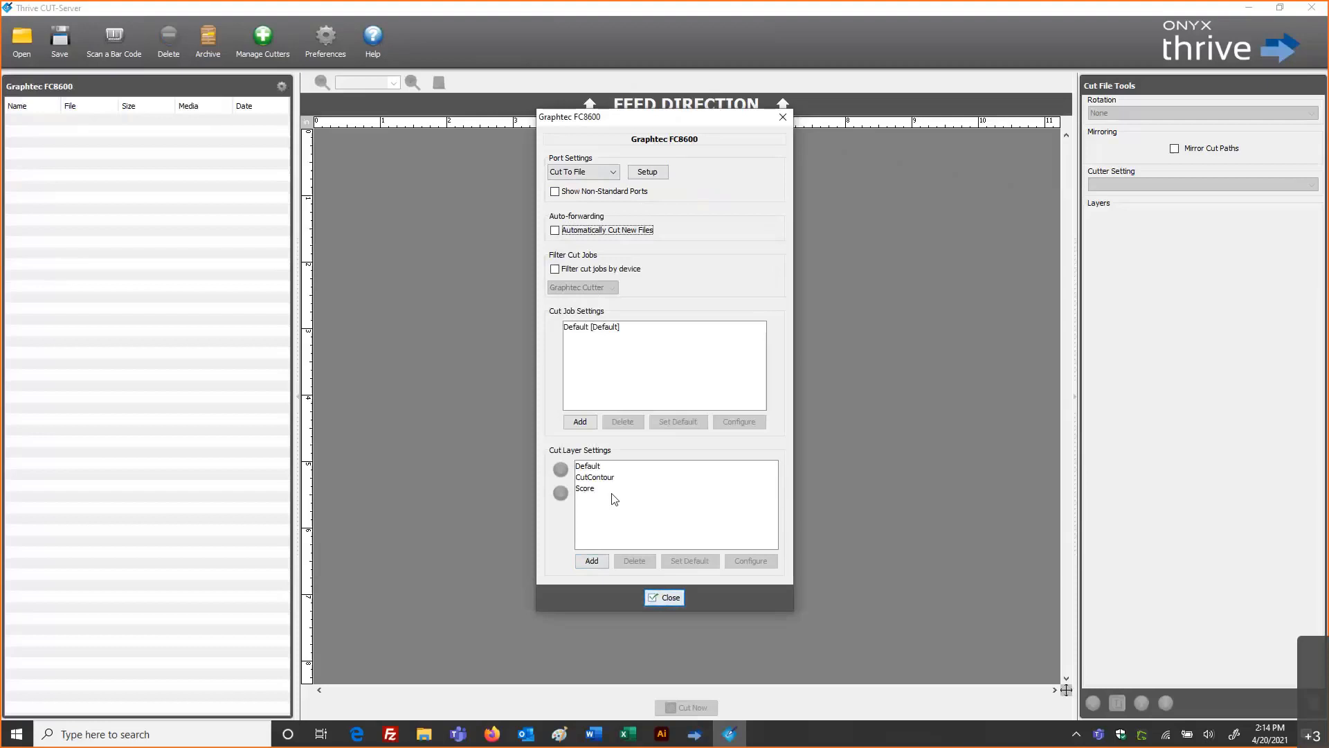
# Step: Move the Score setting above CutContour in the cut layer order
pyautogui.click(597, 477)
pyautogui.click(593, 489)
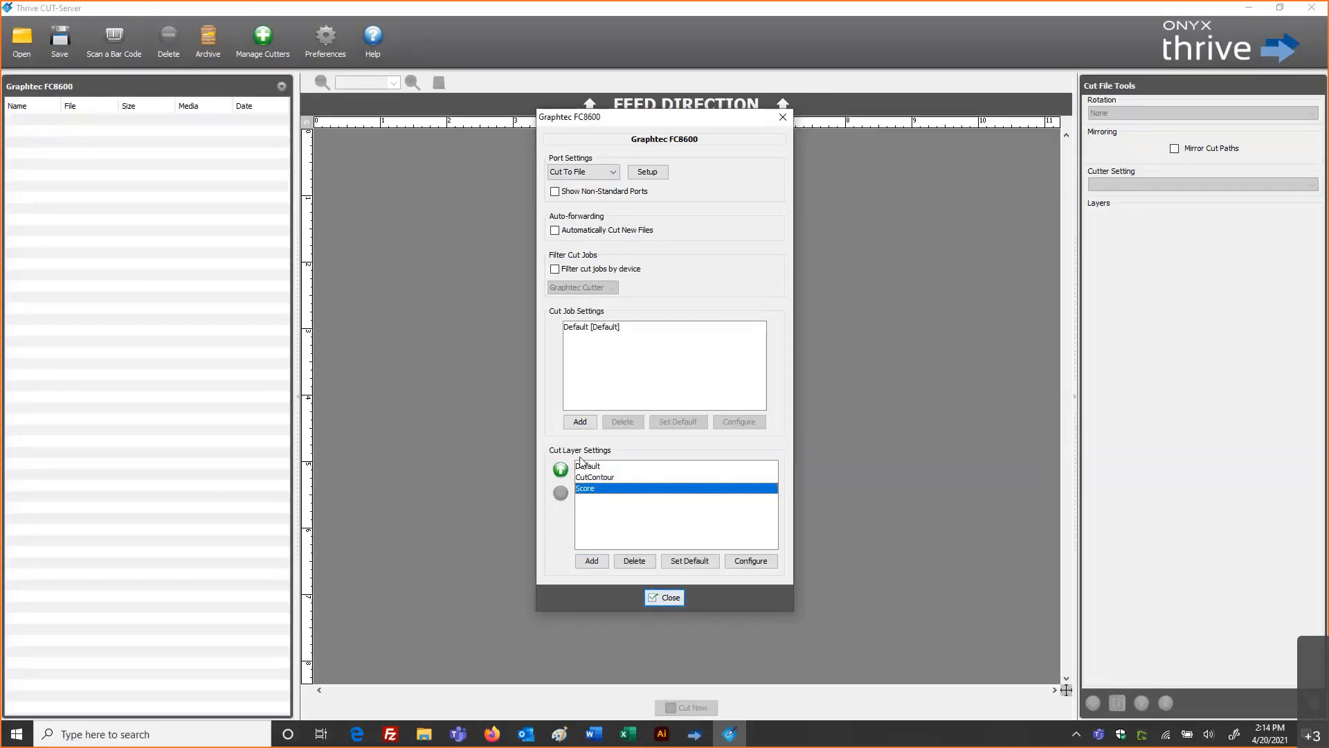
pyautogui.click(593, 478)
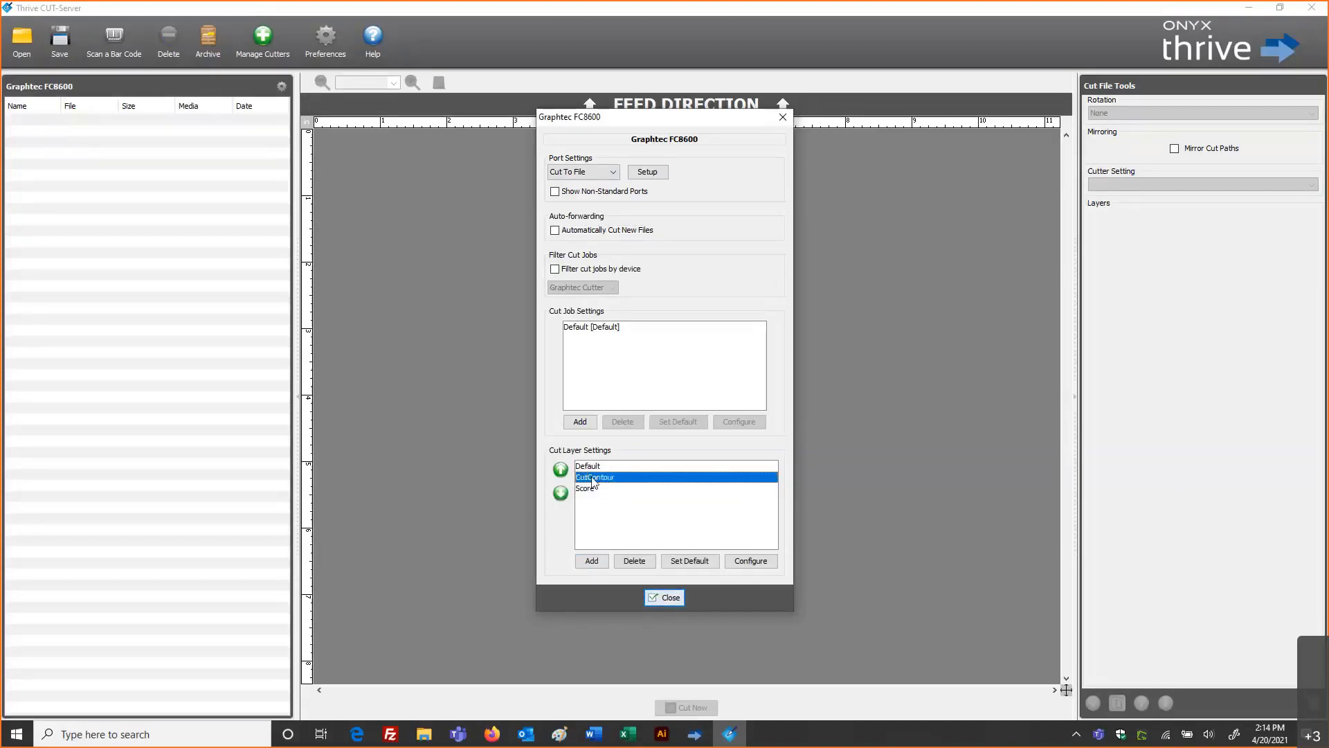
pyautogui.click(585, 489)
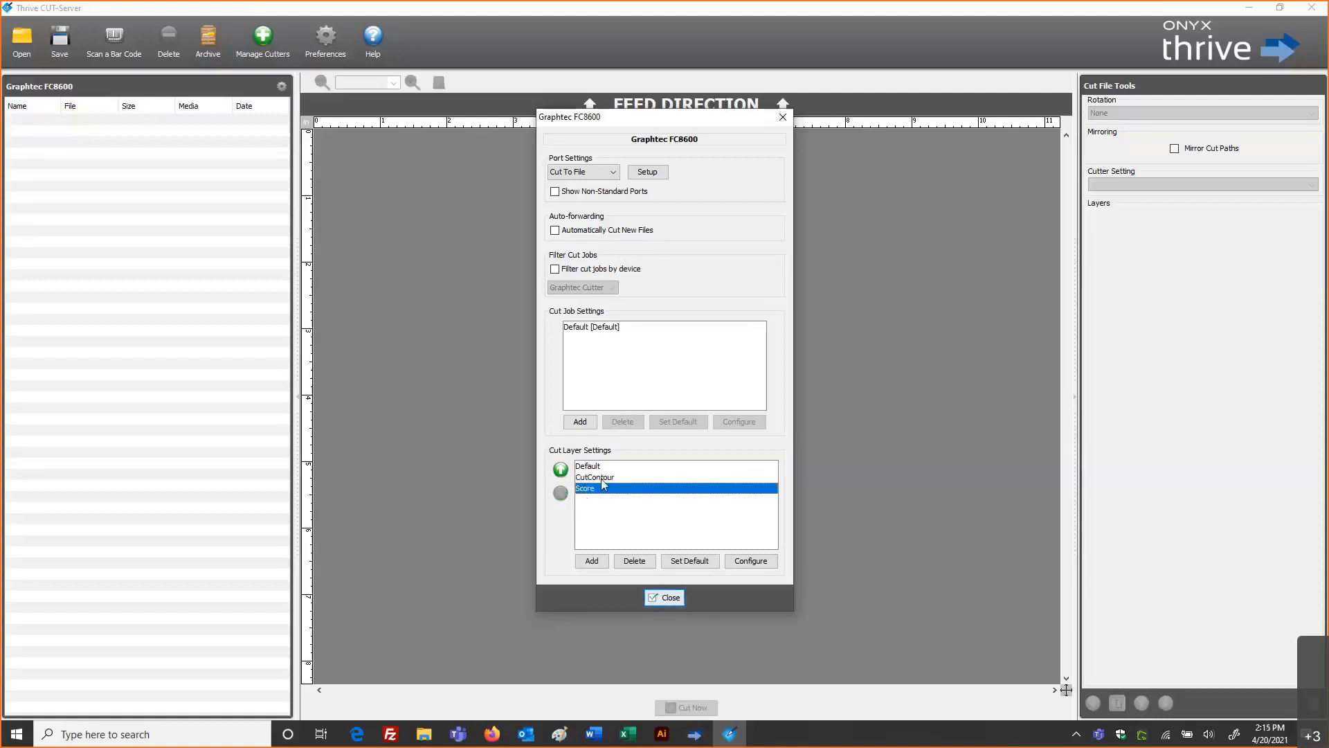
pyautogui.click(603, 479)
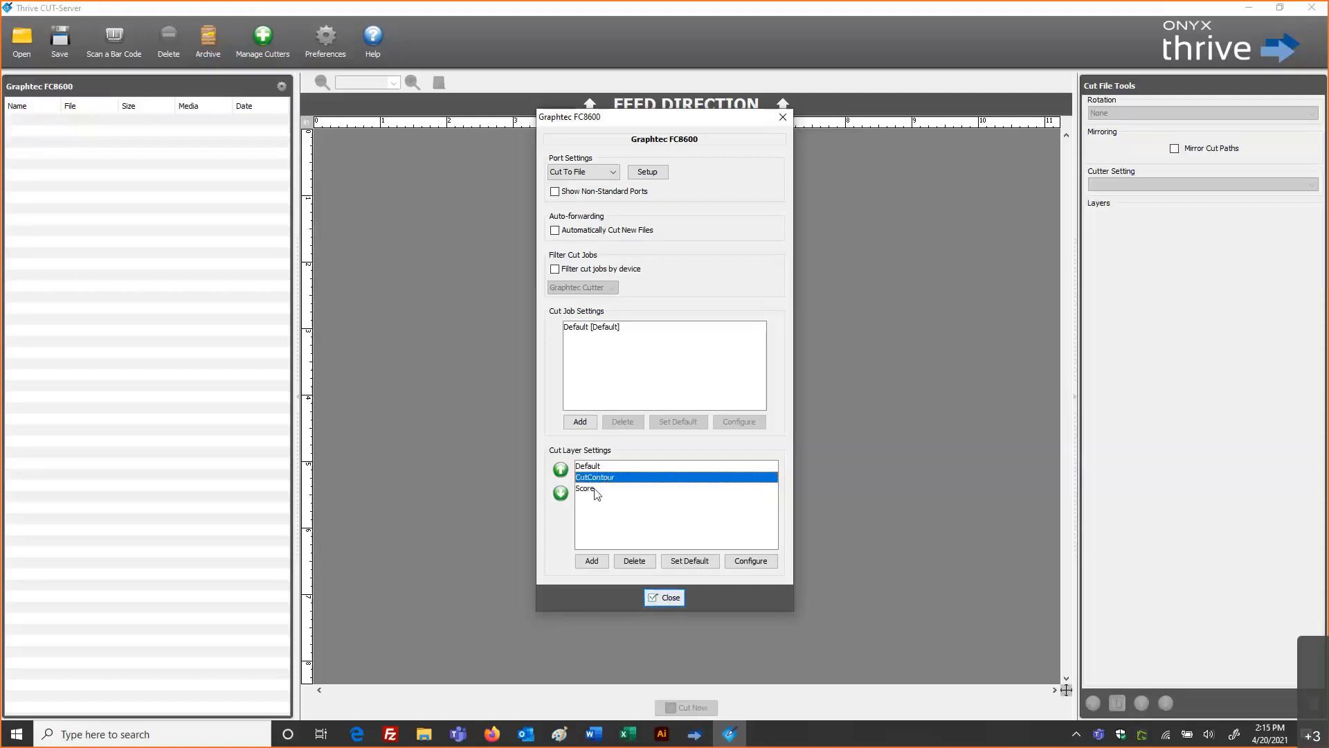
pyautogui.click(600, 489)
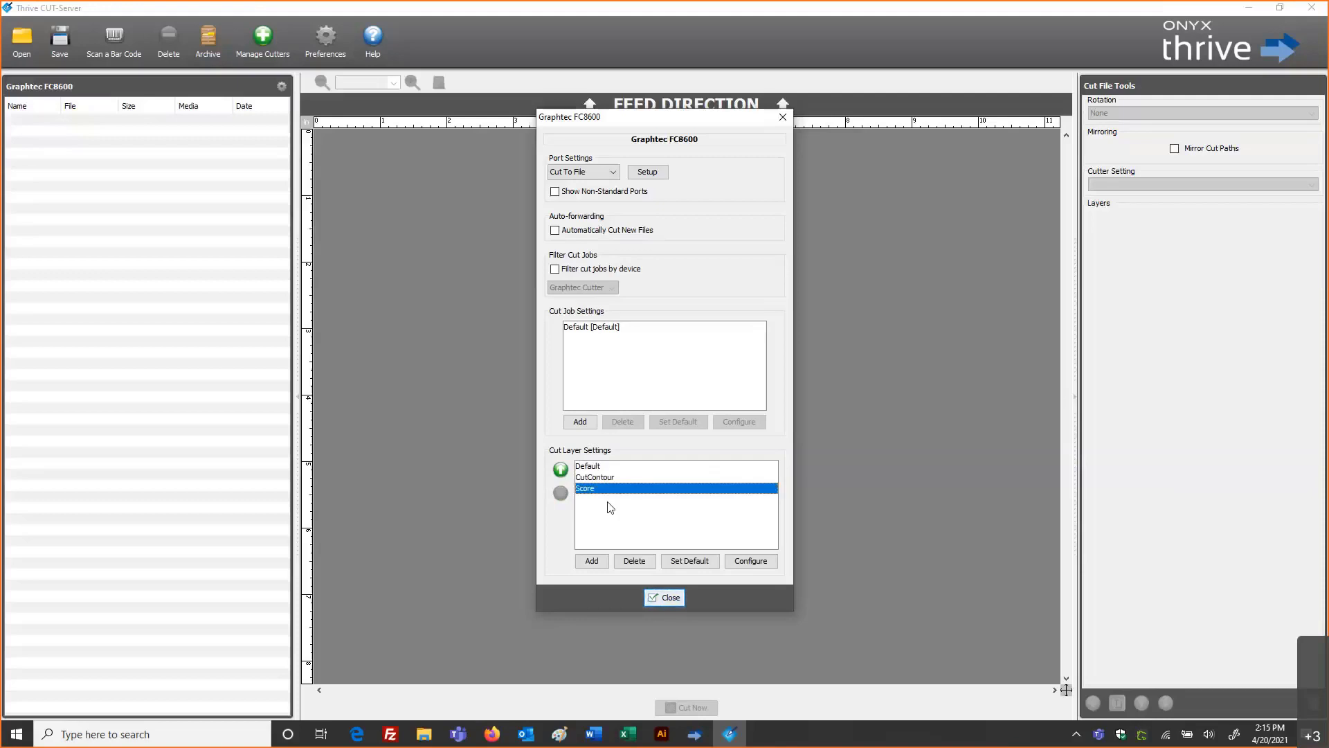
pyautogui.click(561, 470)
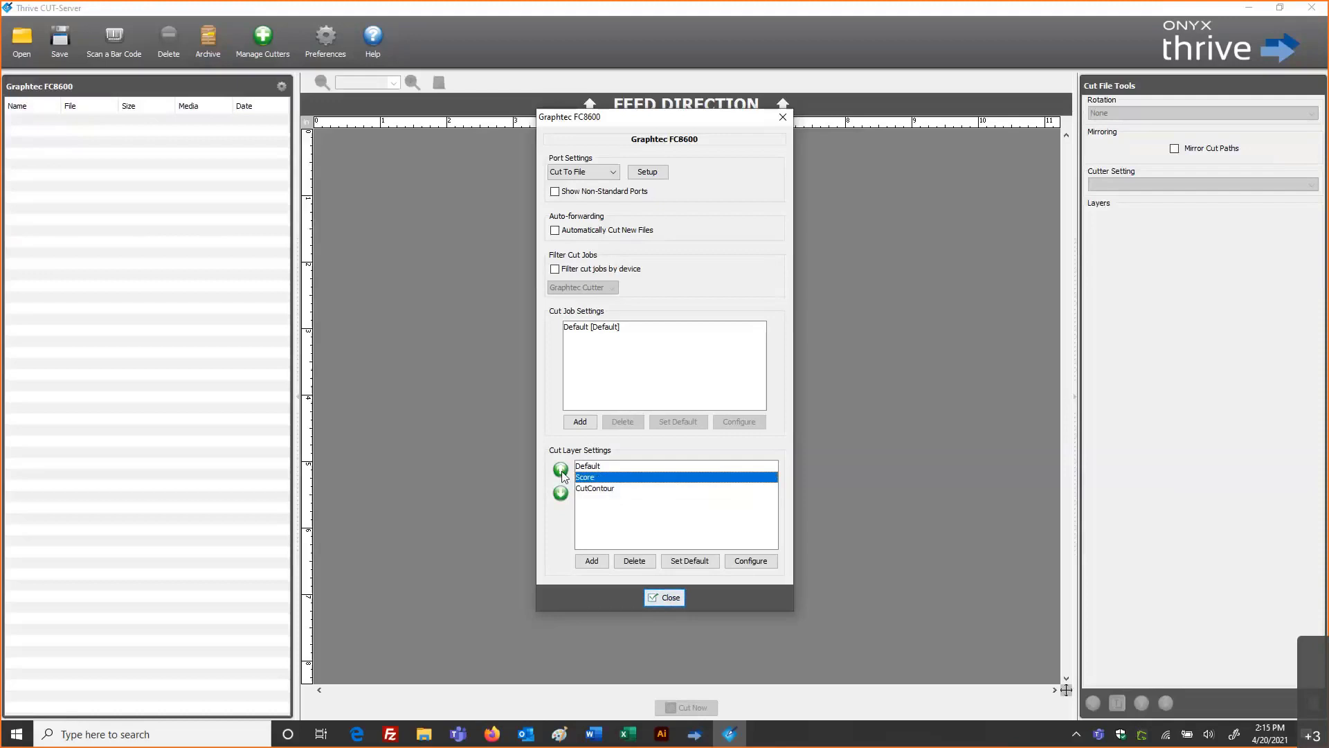
# Step: Check the Score and CutContour layer order, close the cutter configuration and switch to RIP-Queue
pyautogui.click(599, 488)
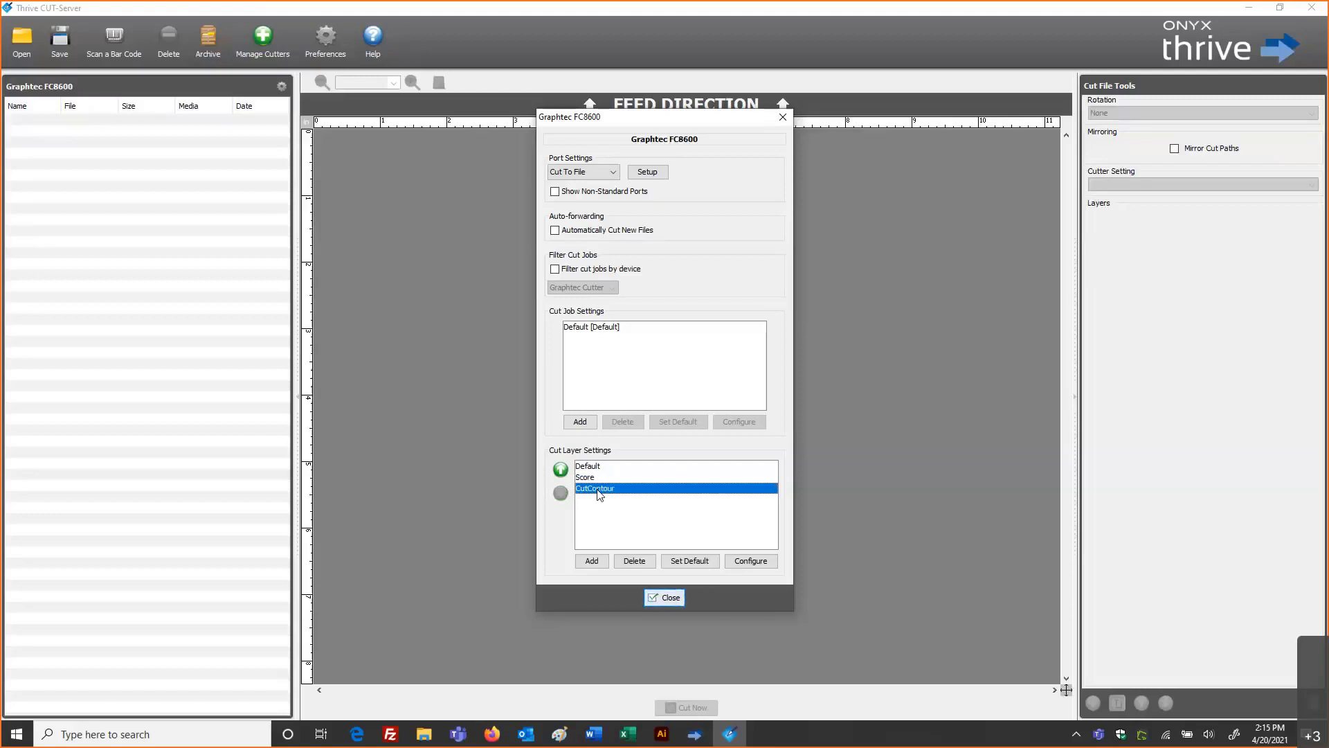
pyautogui.click(609, 476)
pyautogui.click(607, 488)
pyautogui.press('Up')
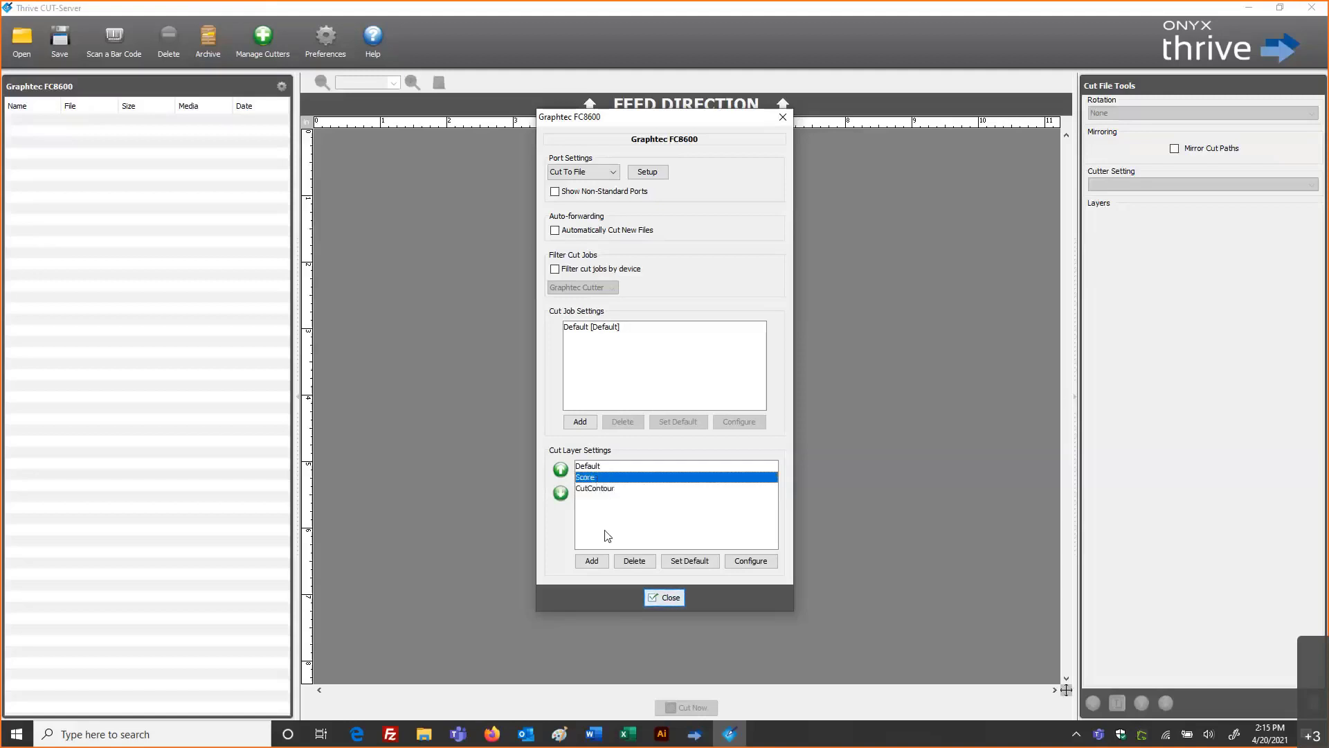
pyautogui.click(594, 490)
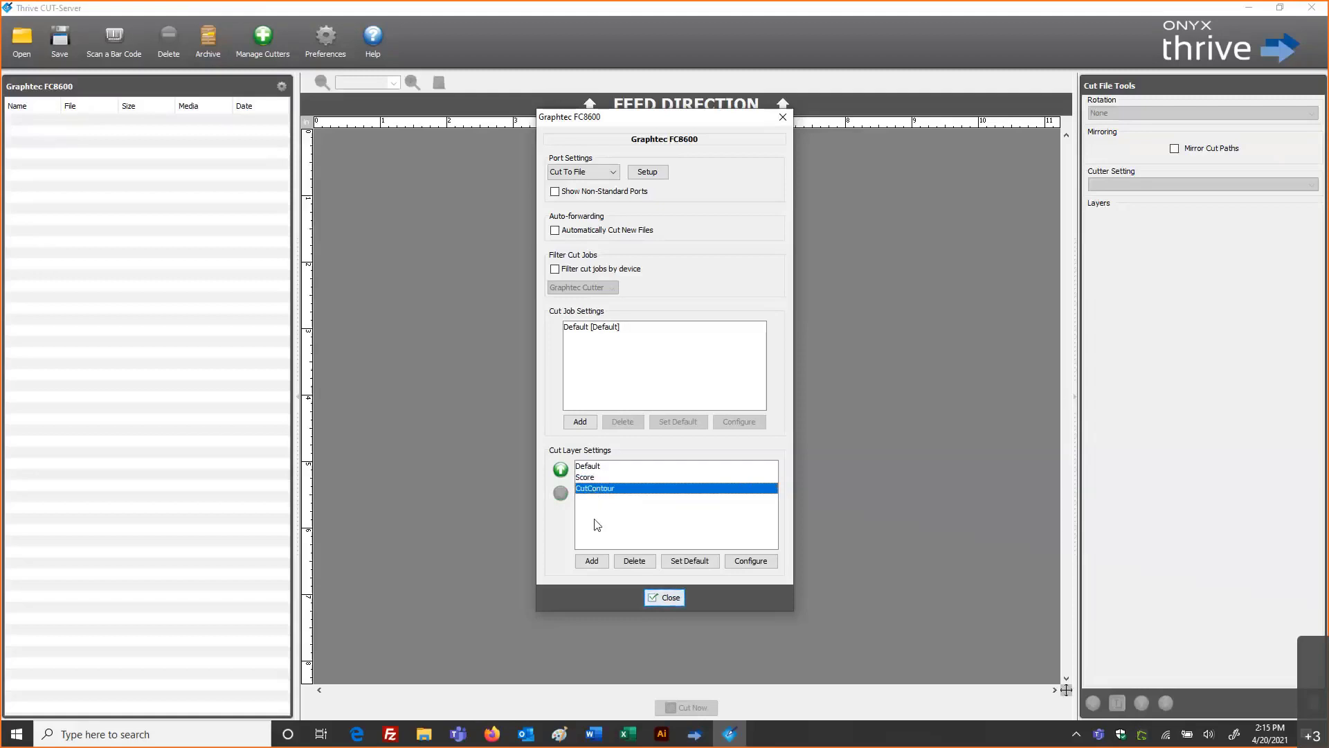
pyautogui.click(583, 478)
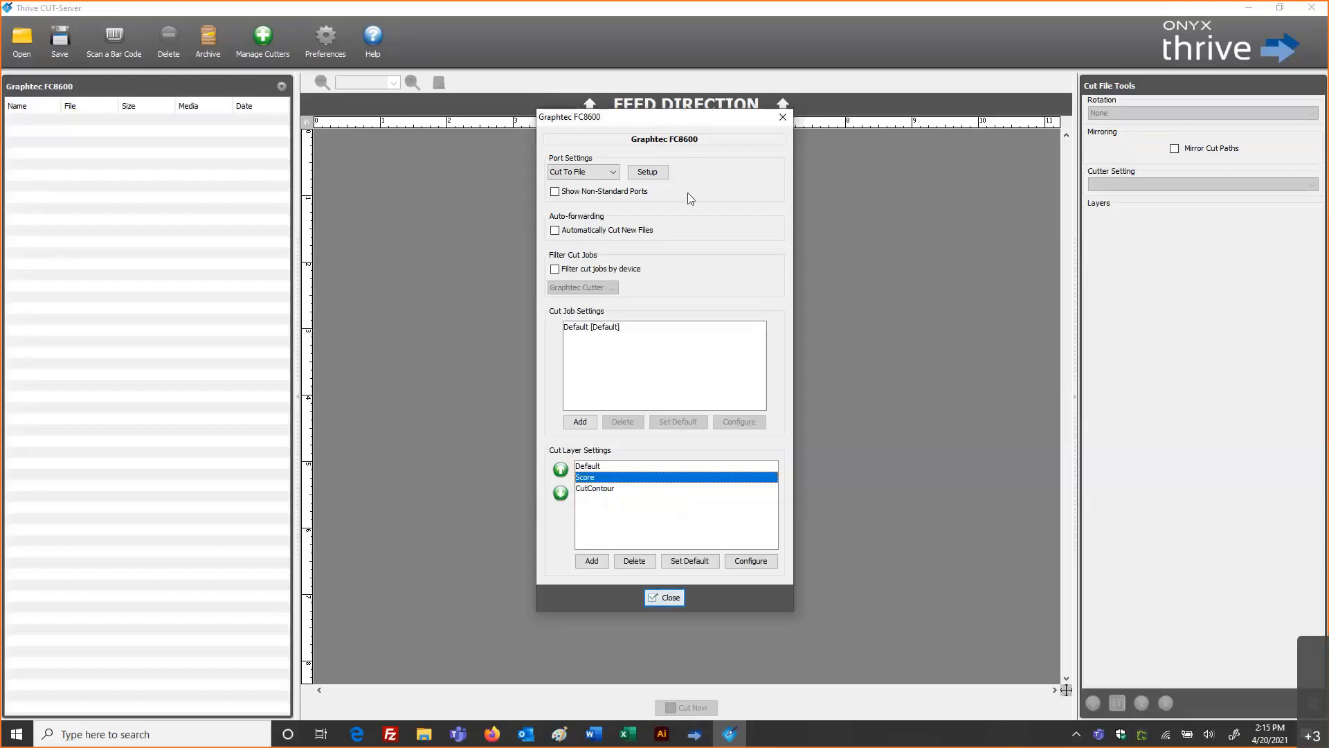
pyautogui.click(665, 597)
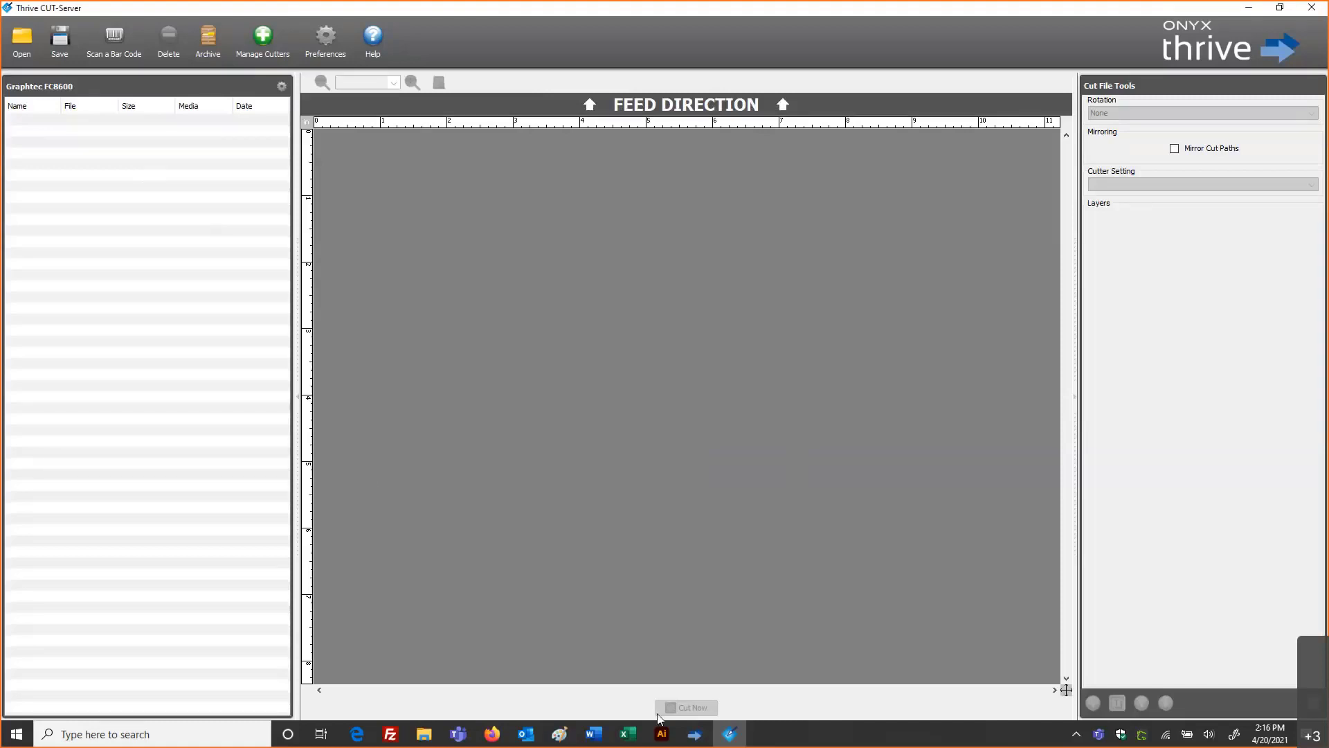
pyautogui.click(694, 734)
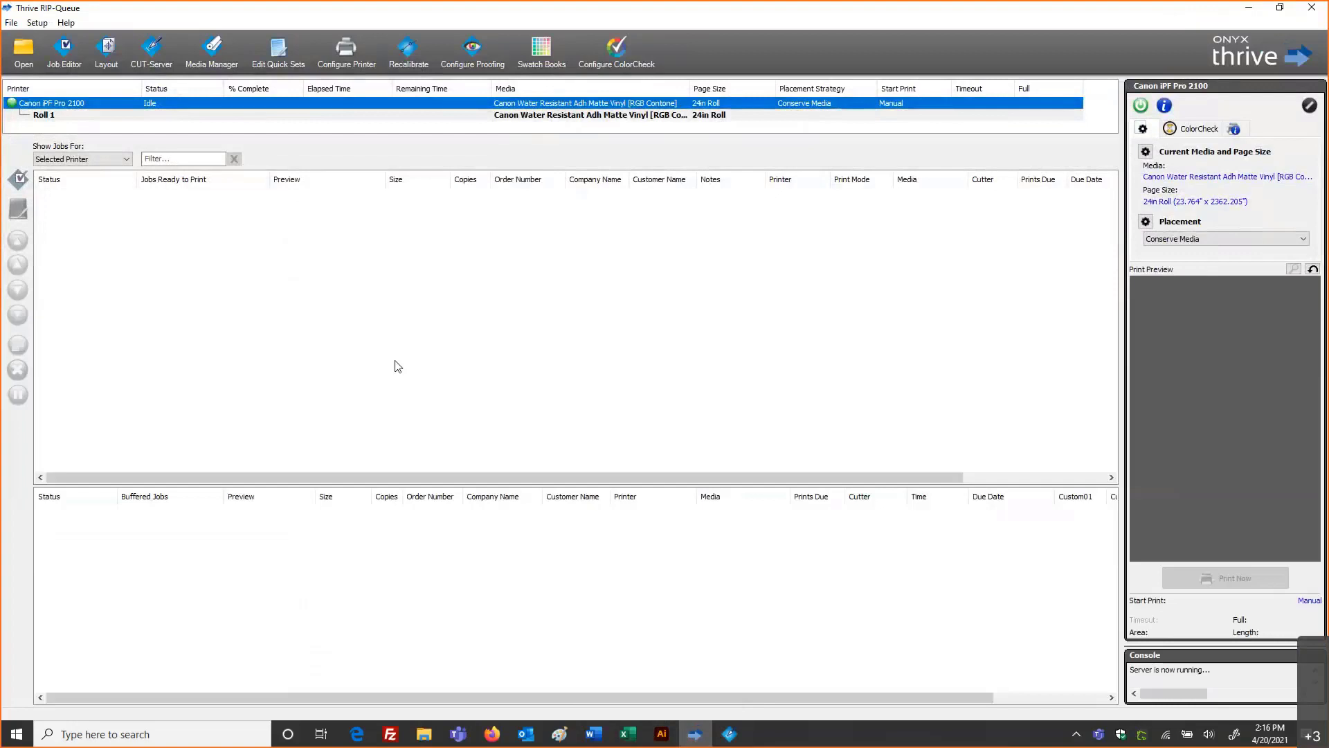
# Step: Open CutContour Sample.pdf from the Cutting samples folder using the Graphtec cutter quick set
pyautogui.click(19, 47)
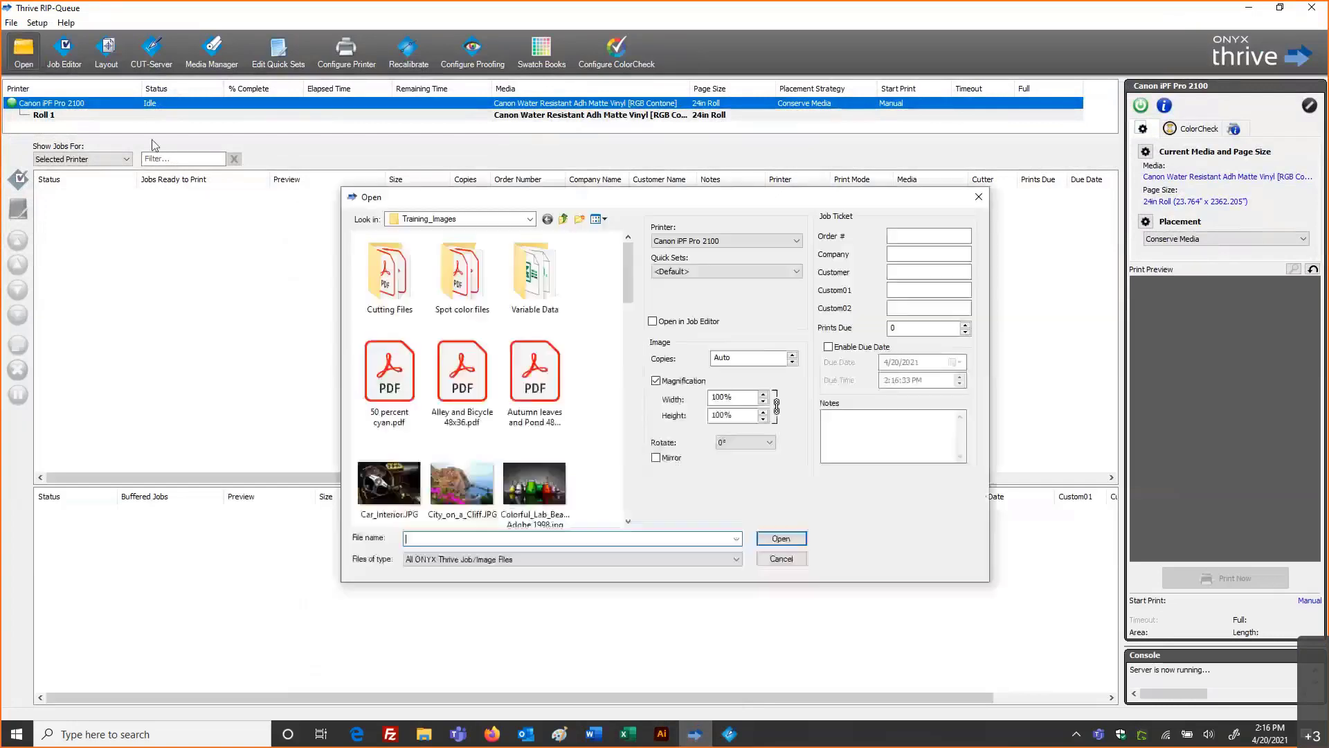
pyautogui.click(561, 219)
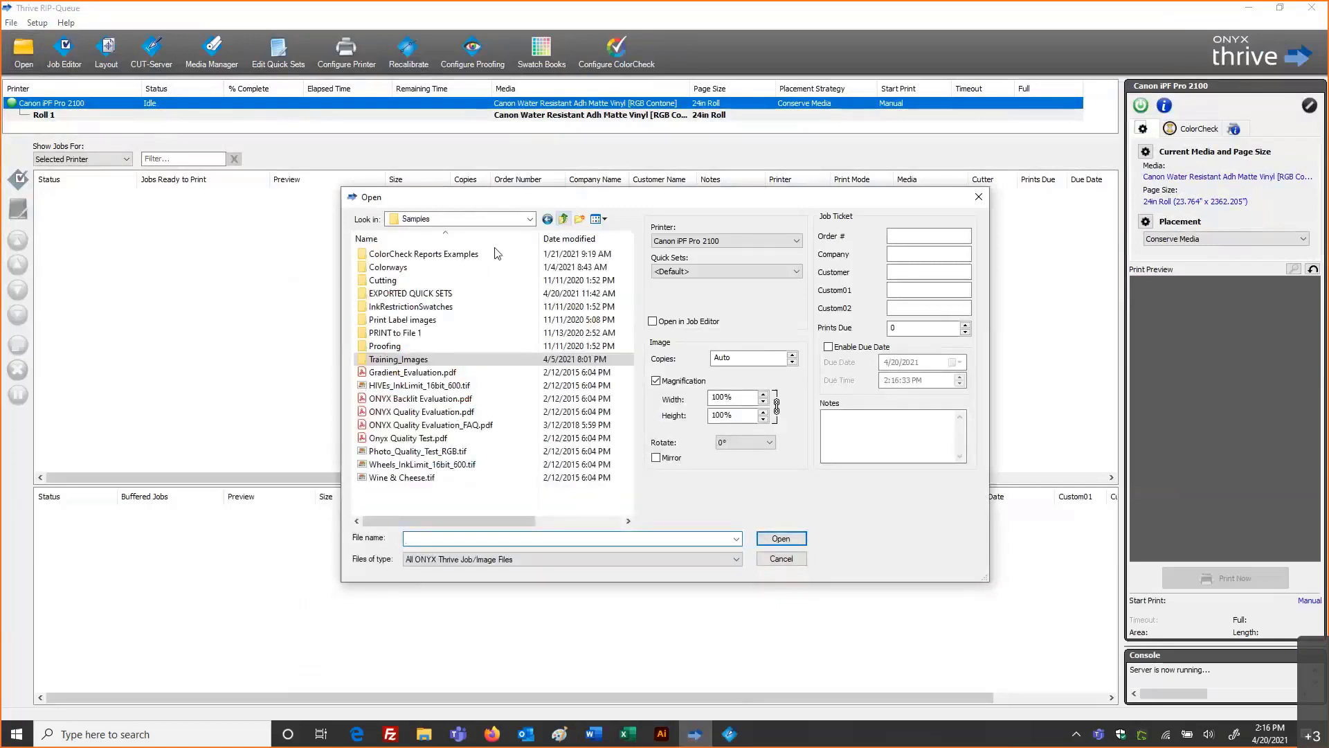
pyautogui.click(377, 284)
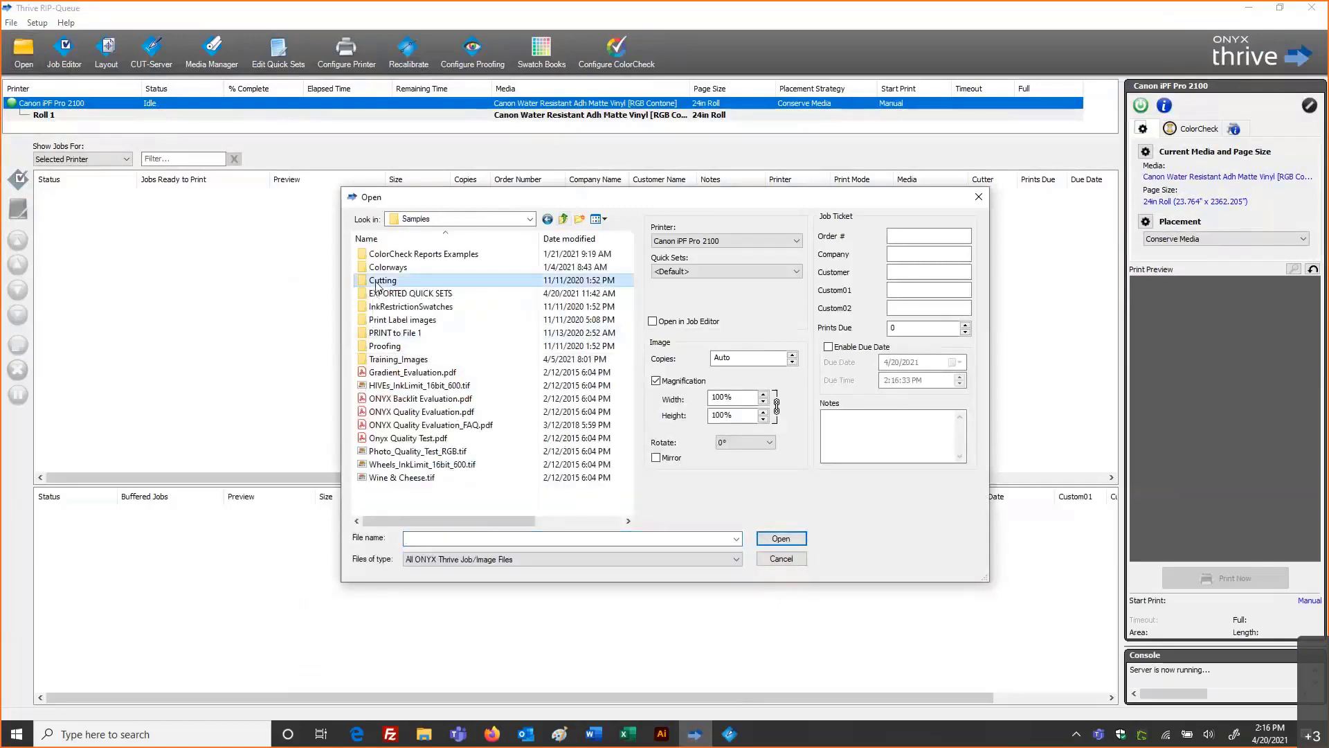
pyautogui.doubleClick(363, 284)
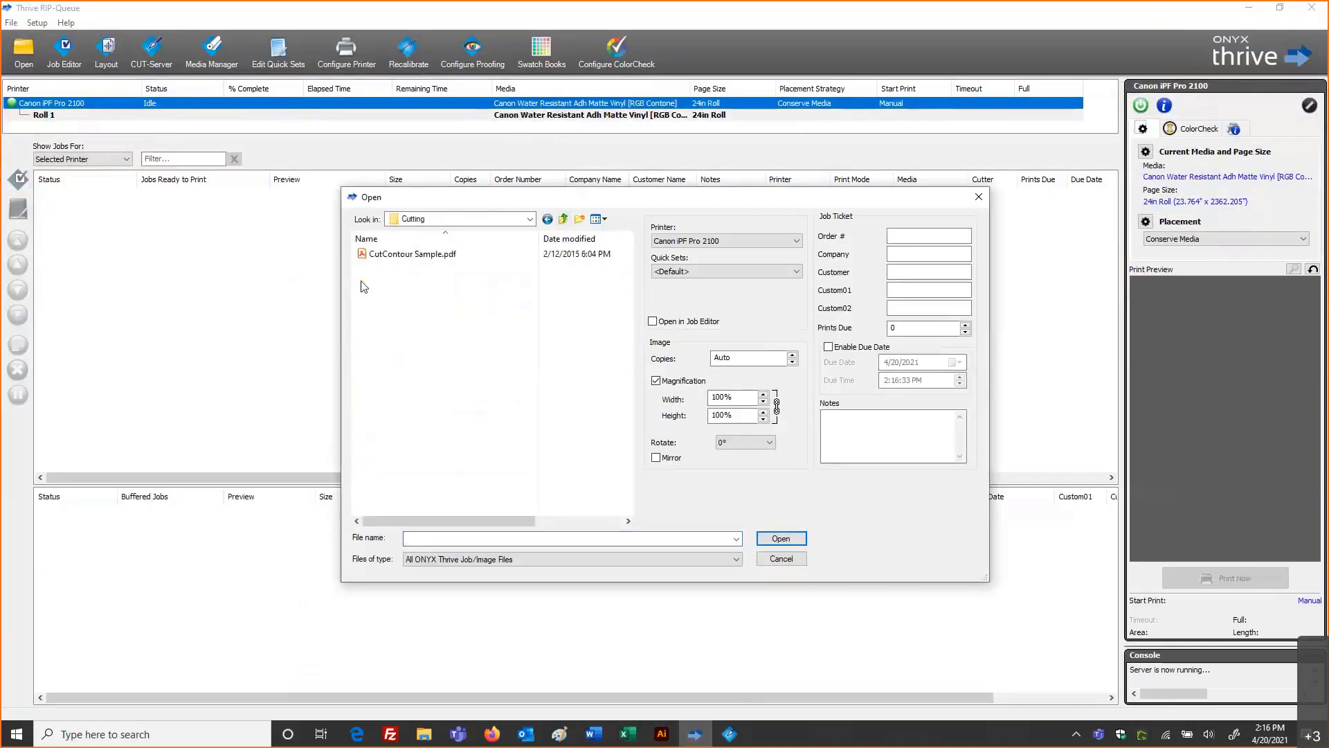
pyautogui.click(407, 256)
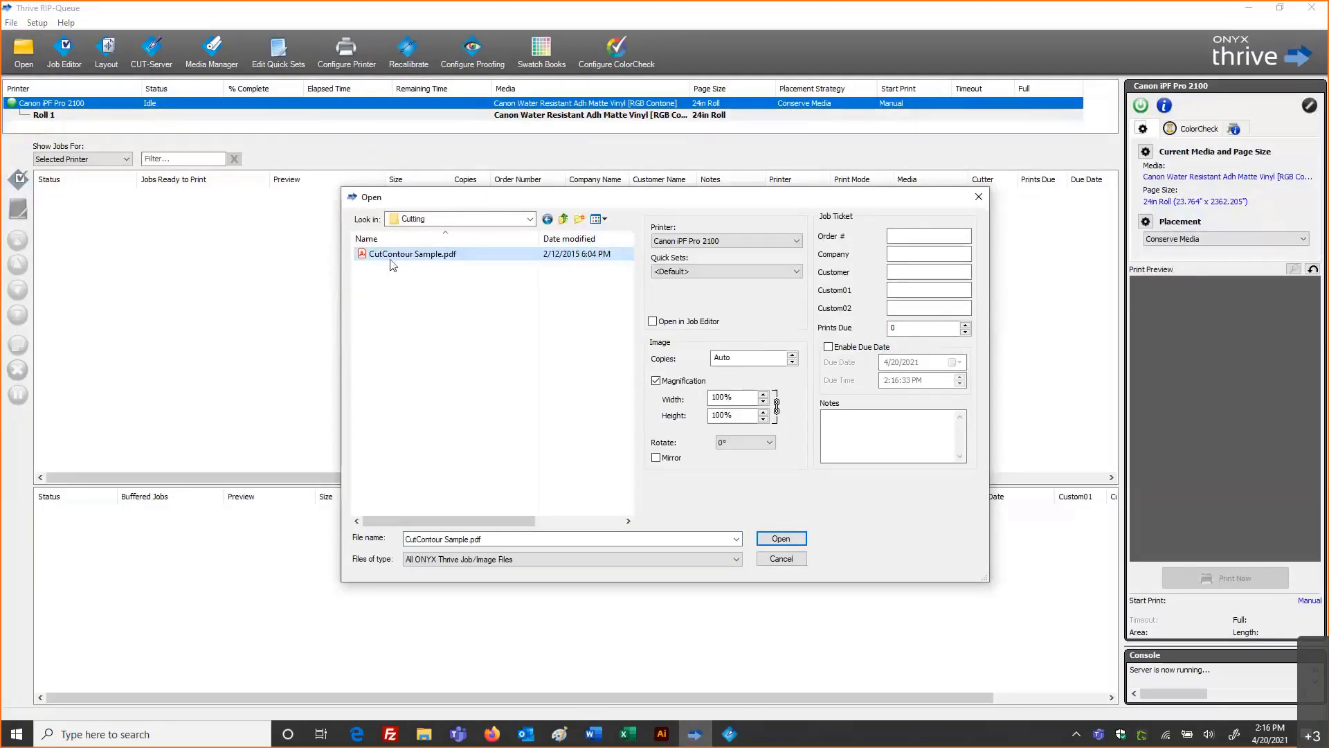
pyautogui.click(704, 271)
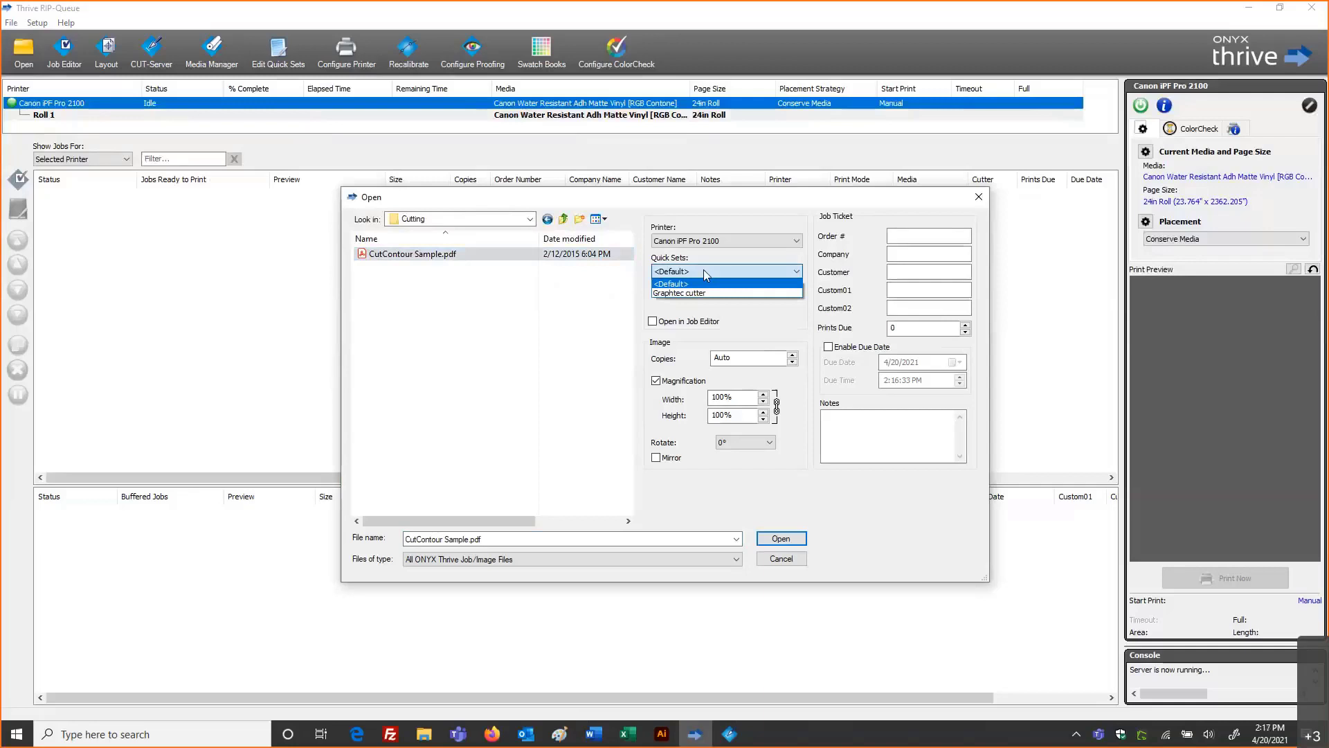
pyautogui.click(682, 292)
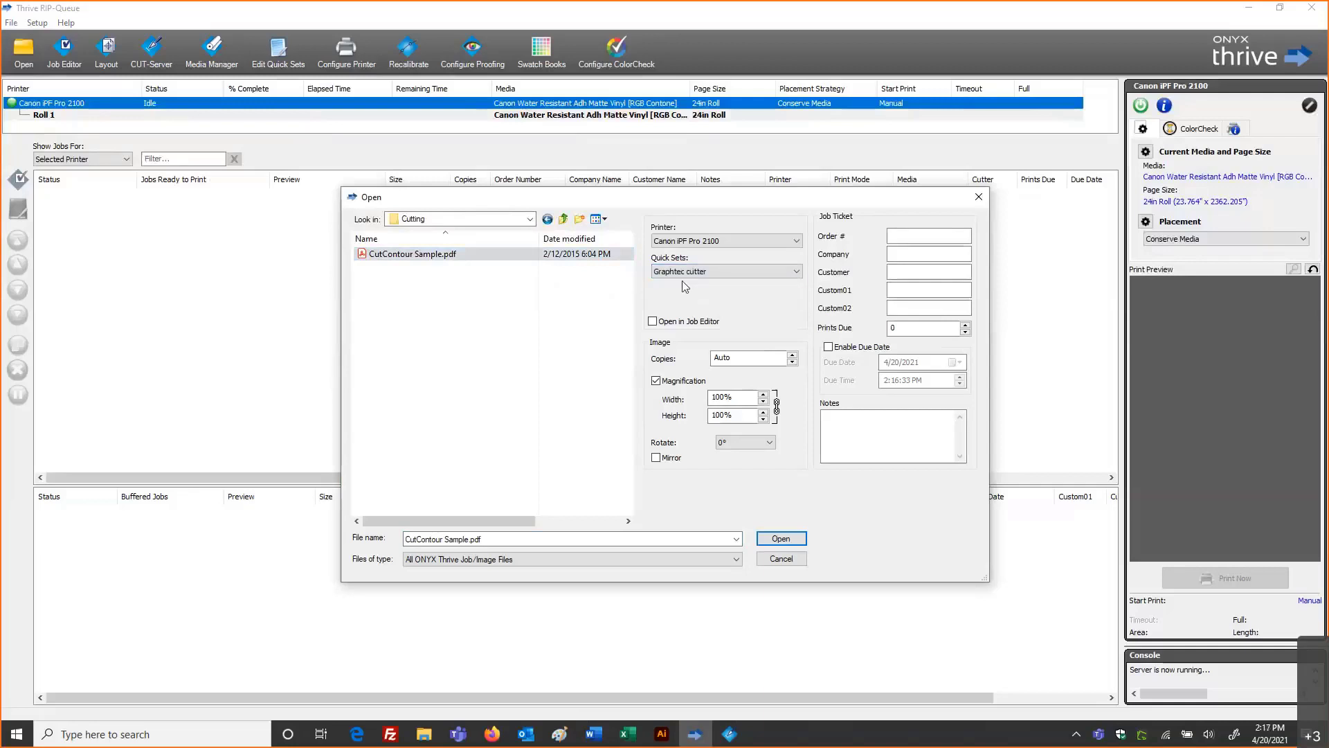
pyautogui.click(763, 540)
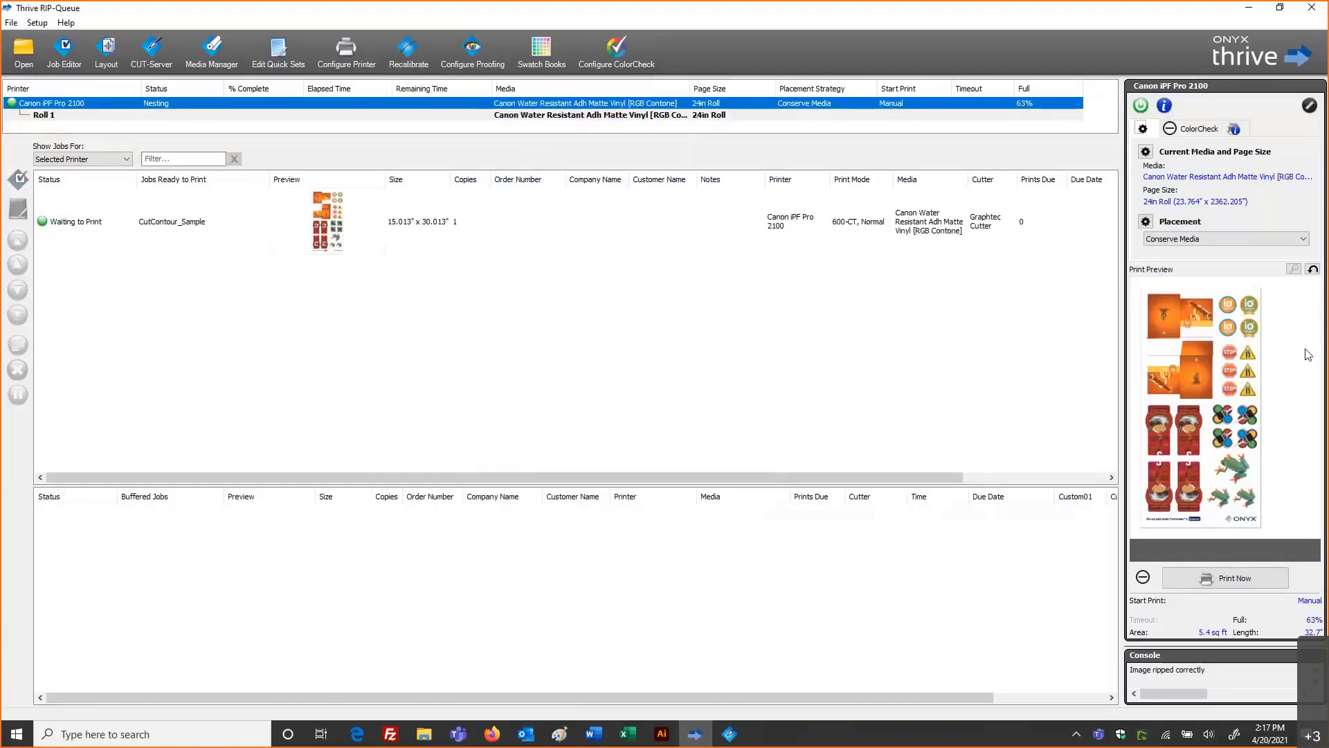
# Step: Set the top and bottom offsets of the Conserve Media placement strategy to 2 inches each
pyautogui.click(1145, 223)
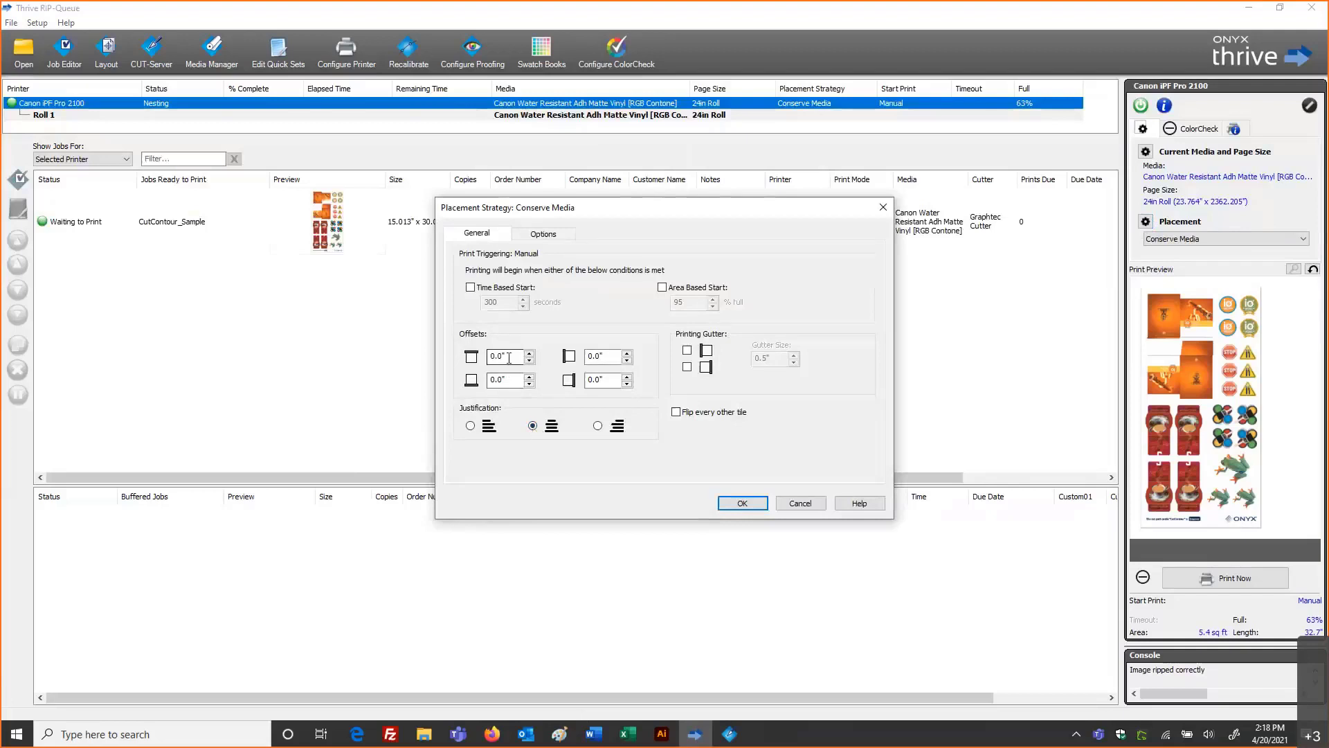
pyautogui.moveTo(509, 357); pyautogui.dragTo(486, 358)
pyautogui.write('2')
pyautogui.press('Tab')
pyautogui.press('Tab')
pyautogui.write('2')
pyautogui.press('Tab')
pyautogui.click(731, 511)
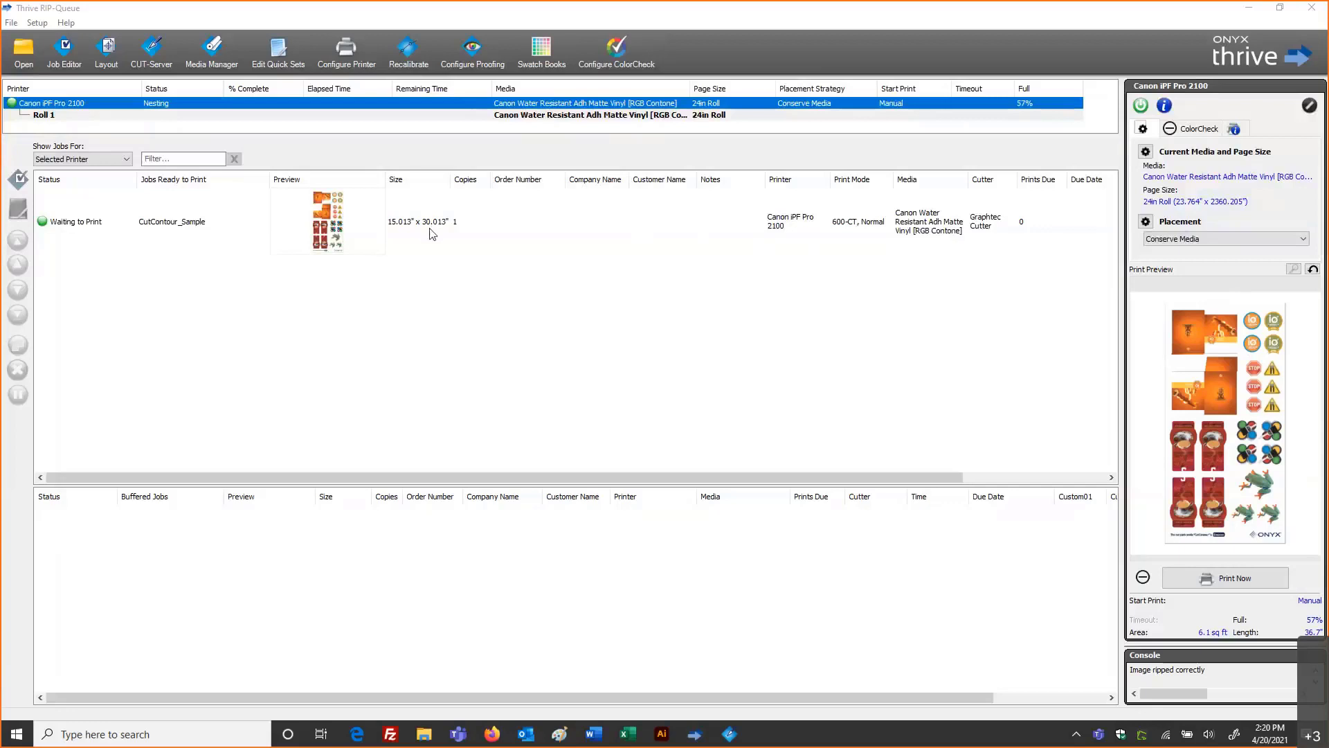
# Step: Print the CutContour_Sample job, switch to CUT-Server and load its cut file from the Graphtec FC8600 job list
pyautogui.click(1189, 581)
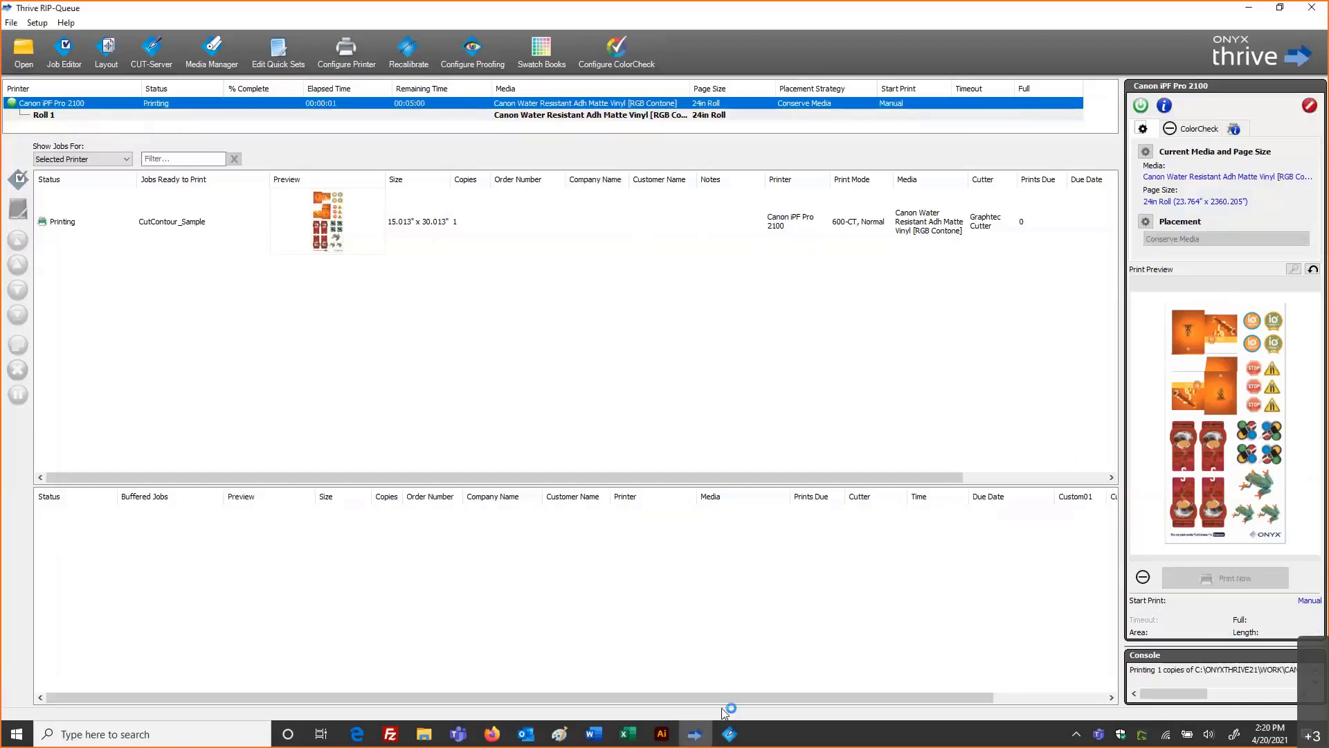
pyautogui.click(729, 735)
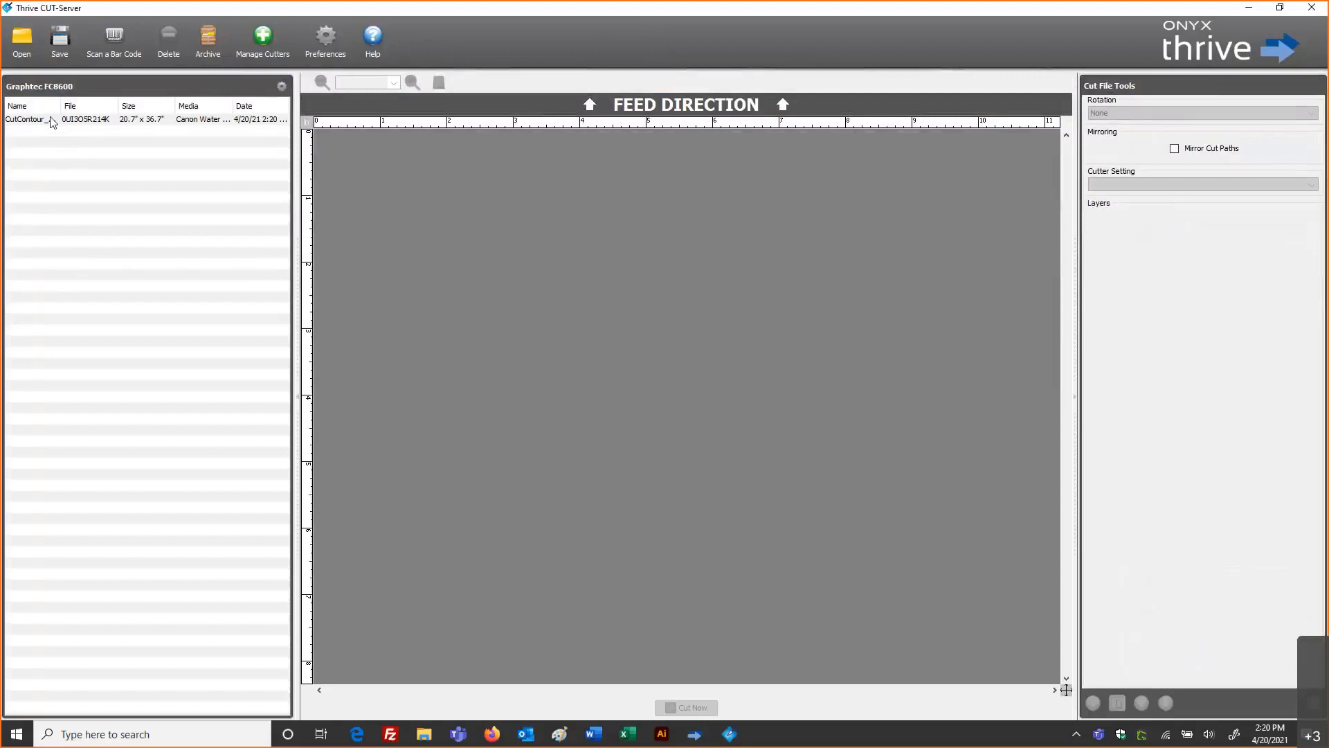
pyautogui.moveTo(60, 106); pyautogui.dragTo(120, 104)
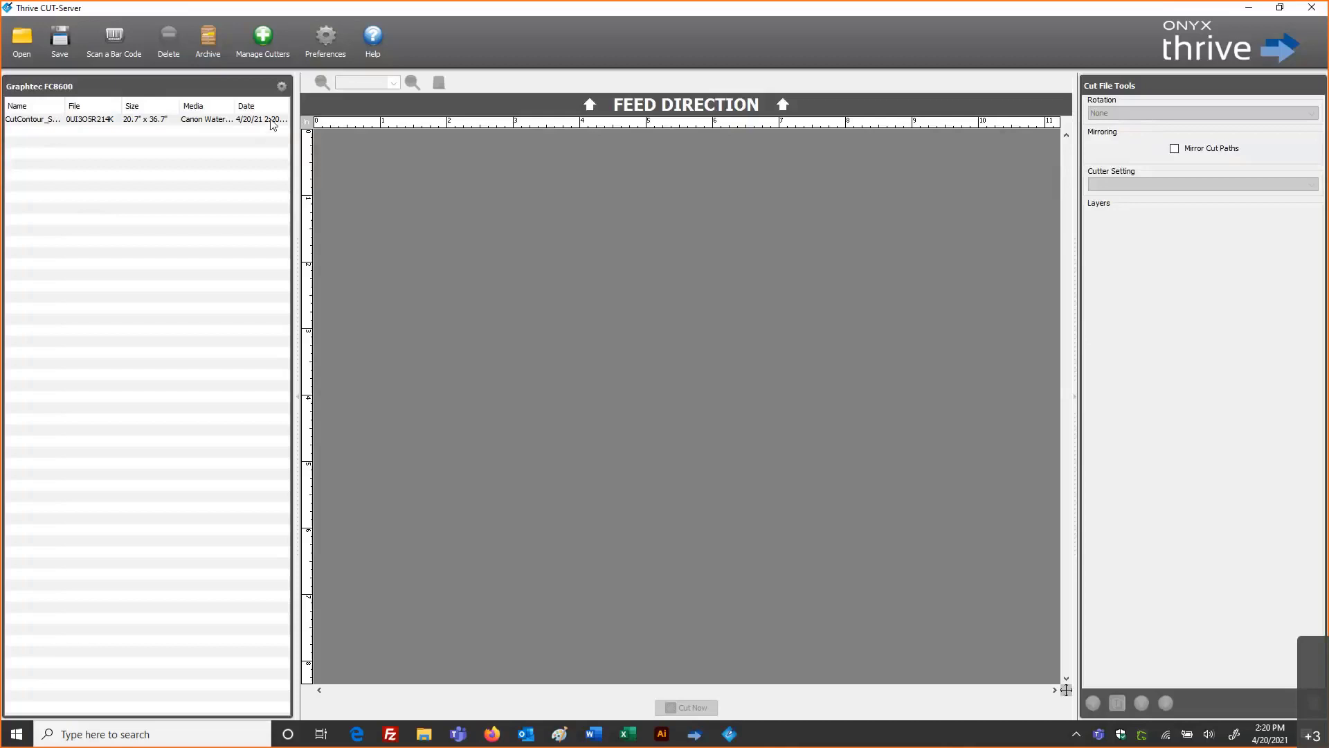
pyautogui.click(38, 124)
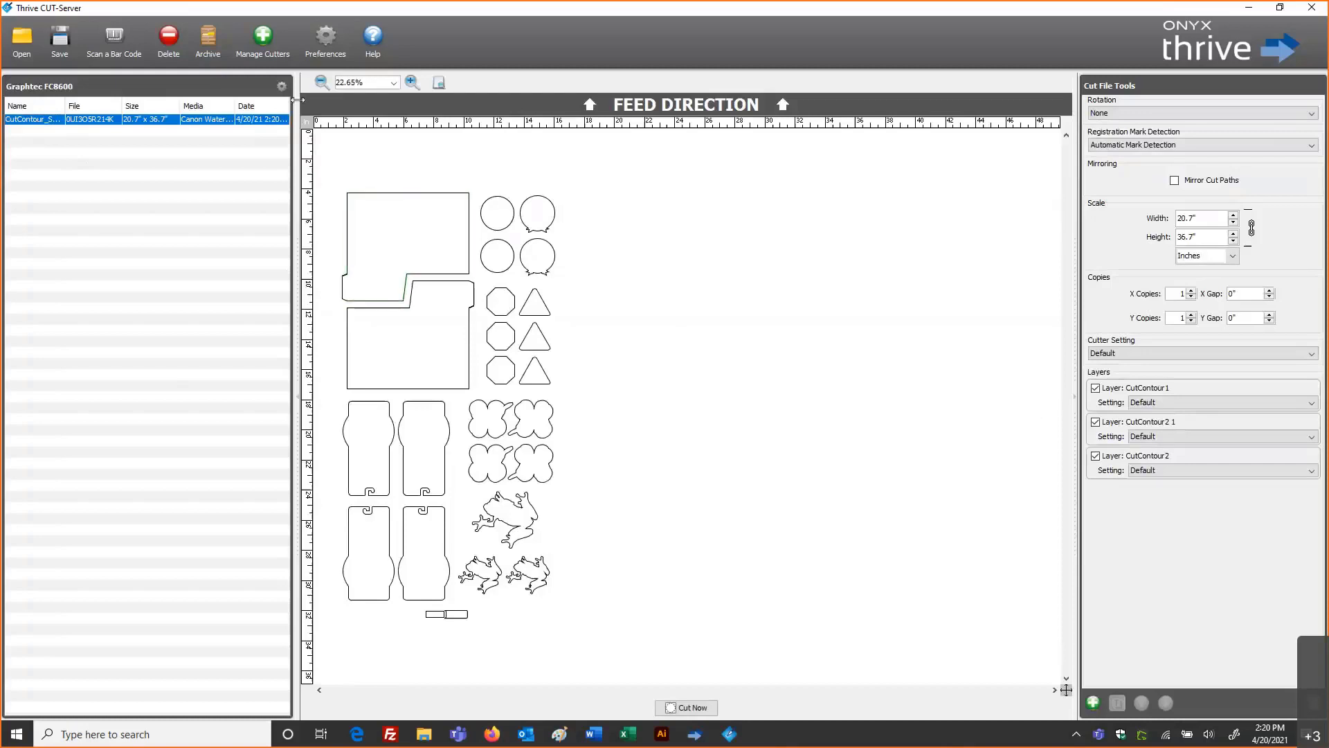
# Step: Review the CutContour entry in the FC8600 cutter's cut layer settings and close the configuration
pyautogui.click(281, 86)
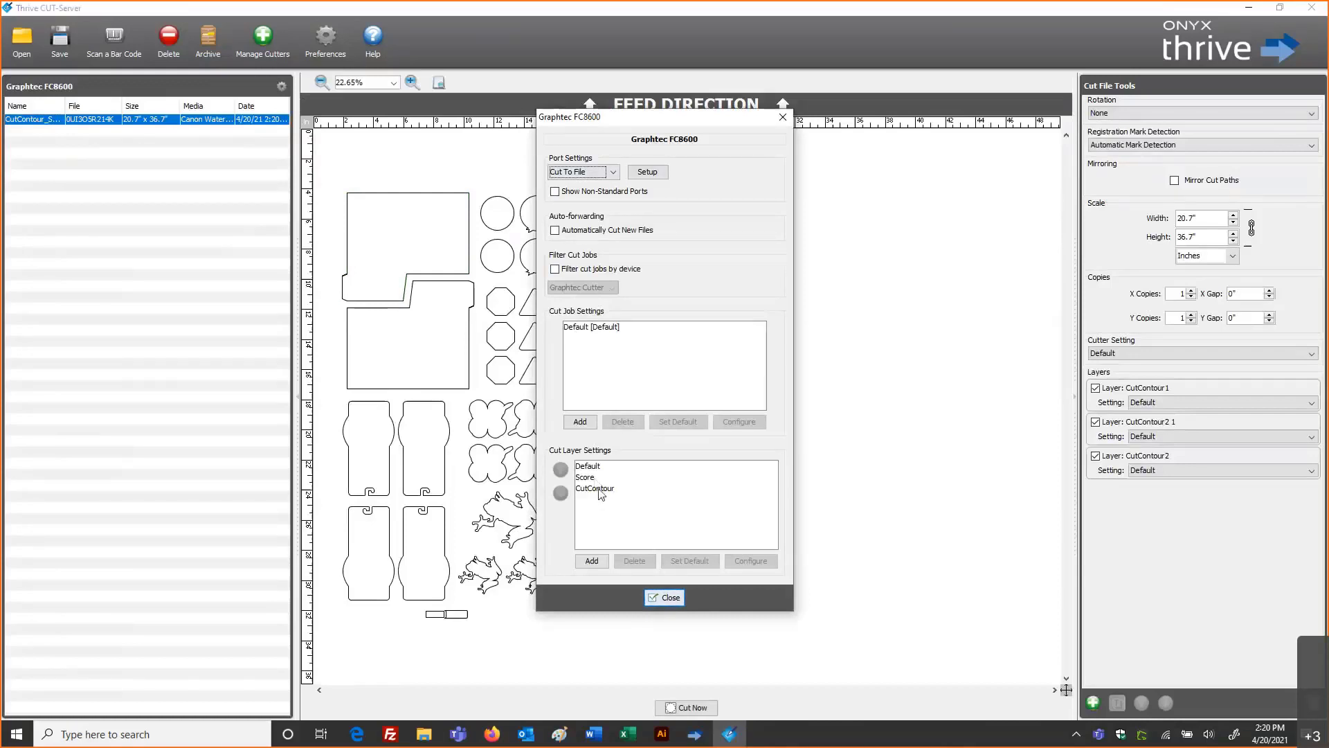
pyautogui.click(599, 489)
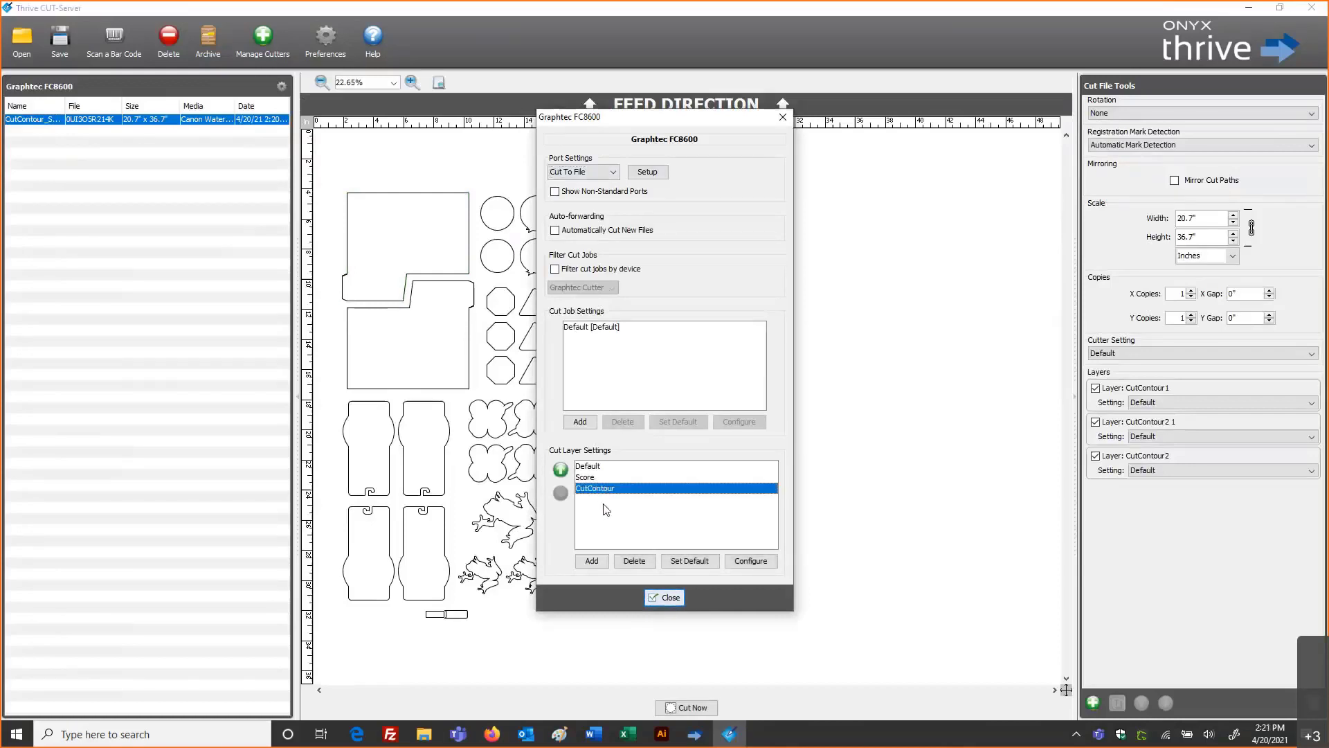
pyautogui.click(663, 598)
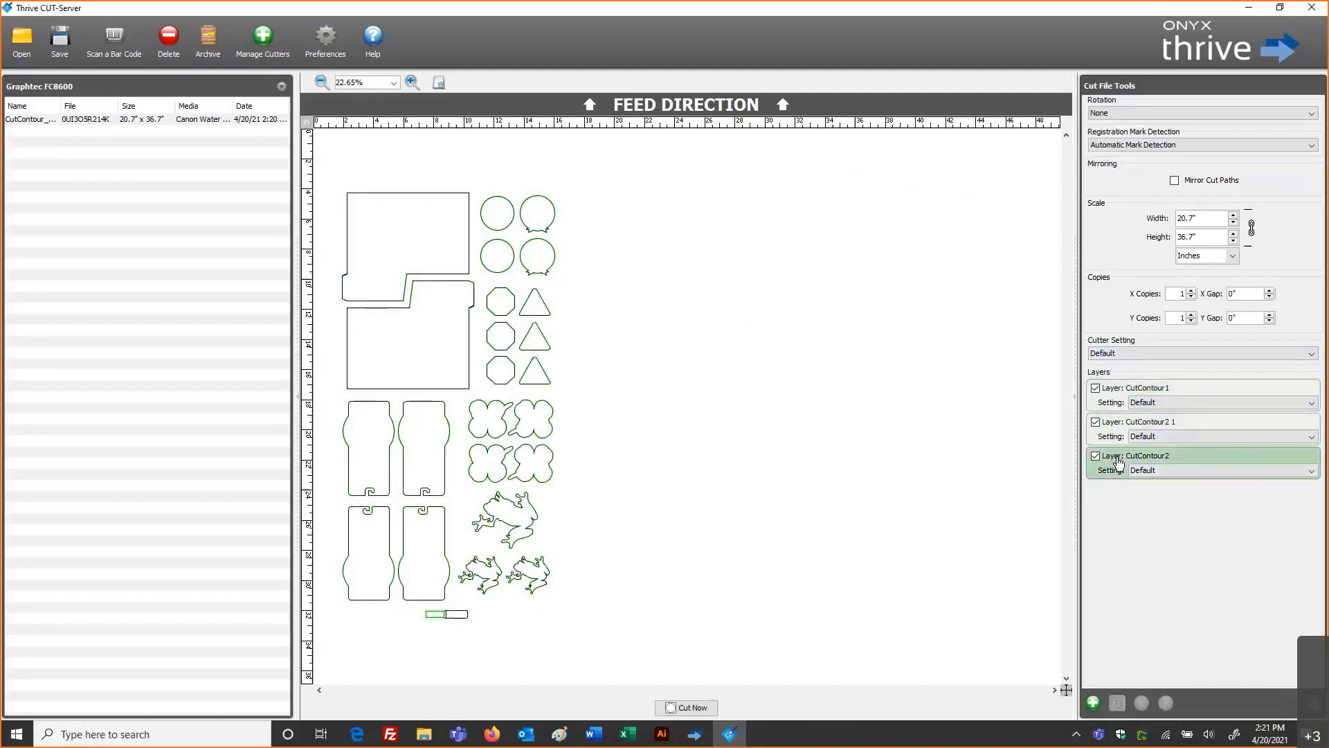
# Step: Highlight the CutContour1, CutContour2 1 and CutContour2 layers in turn to examine which cut paths each contains, and clear the selection
pyautogui.click(1116, 392)
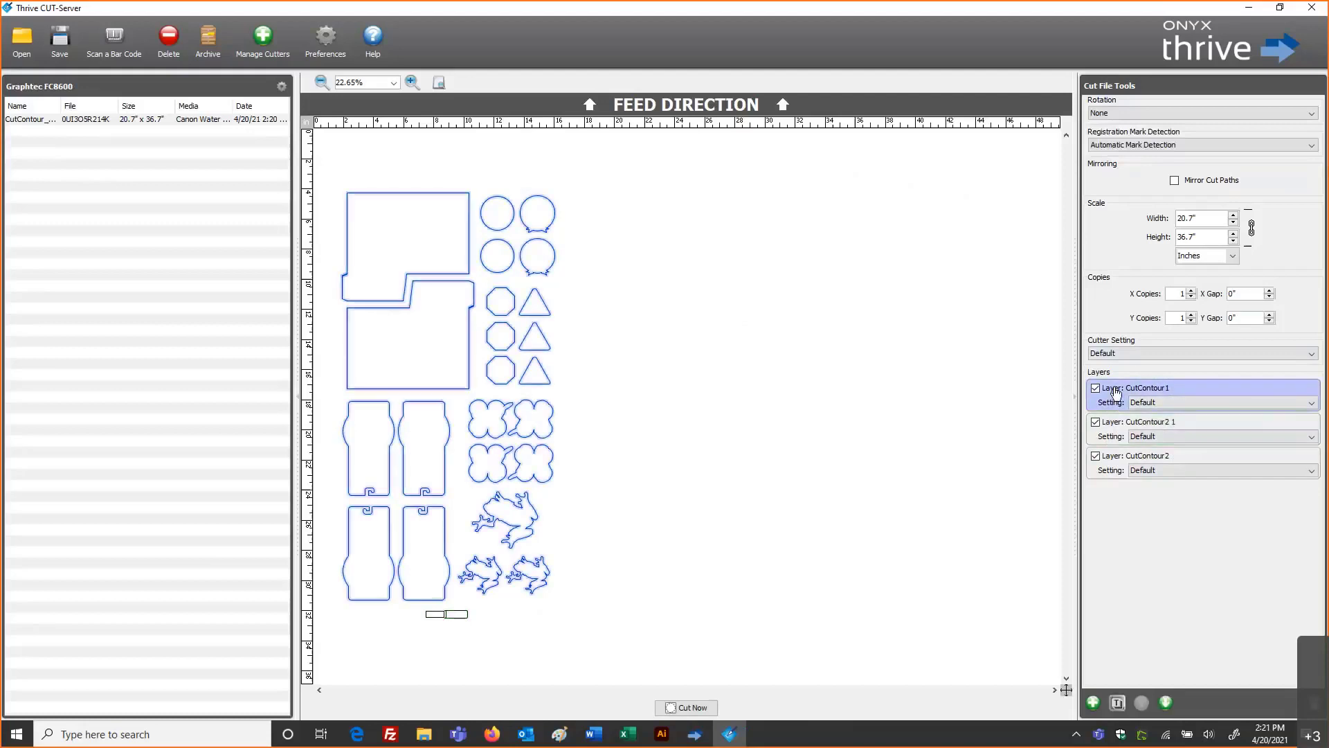
pyautogui.click(1123, 435)
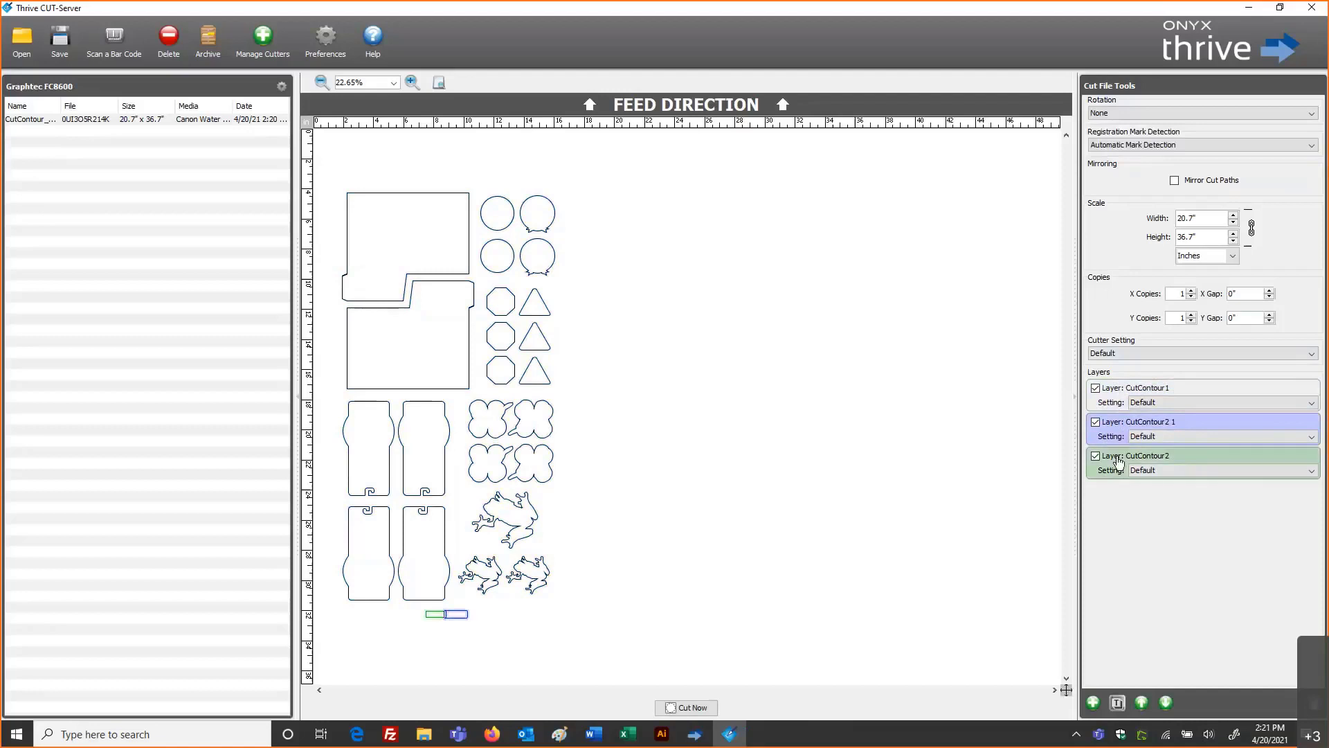
pyautogui.click(1118, 463)
pyautogui.click(1116, 440)
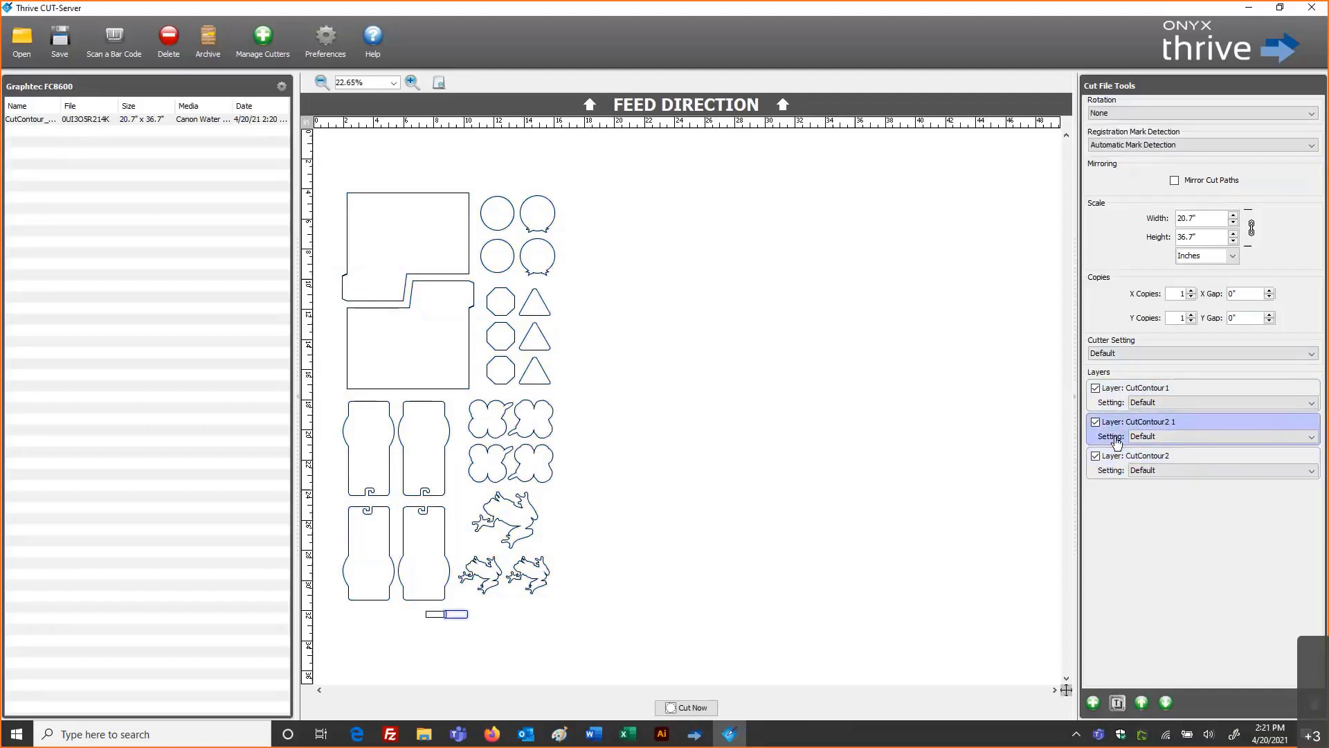
pyautogui.click(1113, 399)
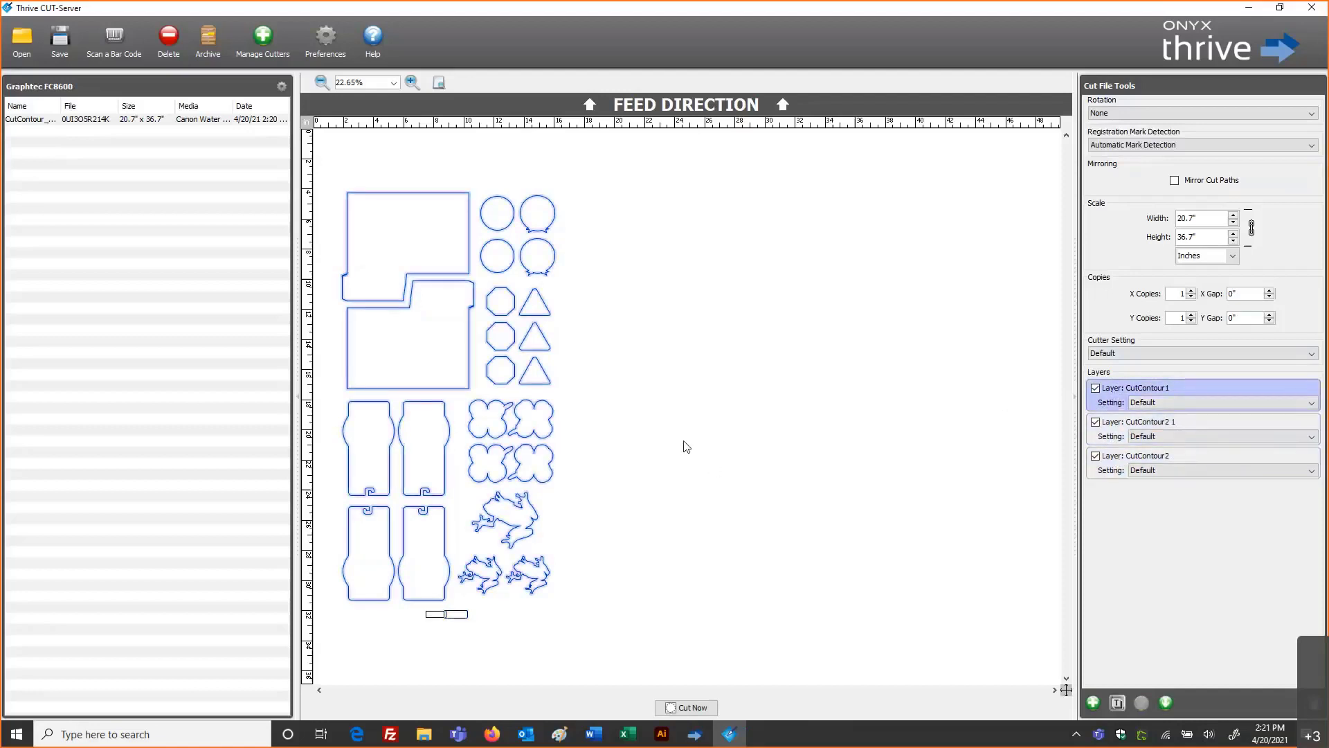
pyautogui.click(713, 439)
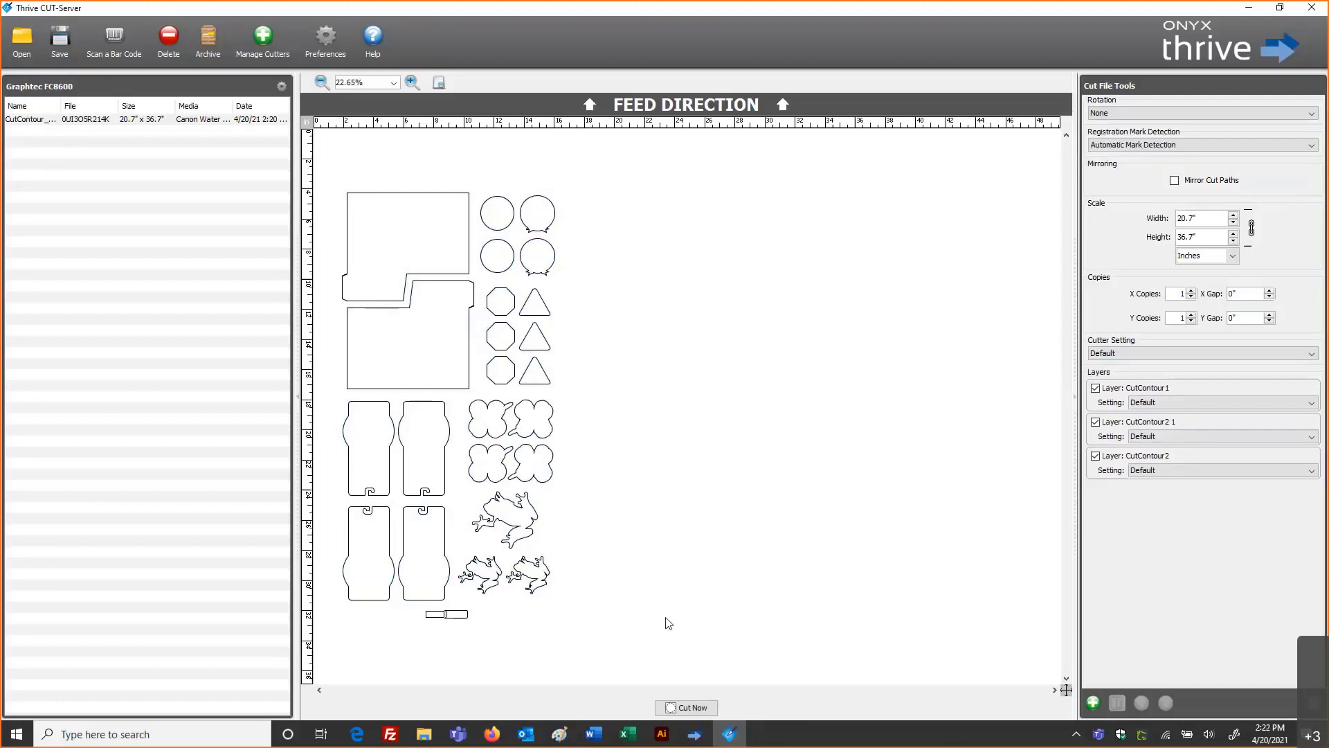
# Step: Start cutting the CutContour_Sample job with its current layer settings
pyautogui.click(691, 707)
pyautogui.click(691, 707)
pyautogui.click(1121, 390)
# Step: Switch to Illustrator, start a new swatch with the Spot Color type and clear its default name
pyautogui.click(659, 736)
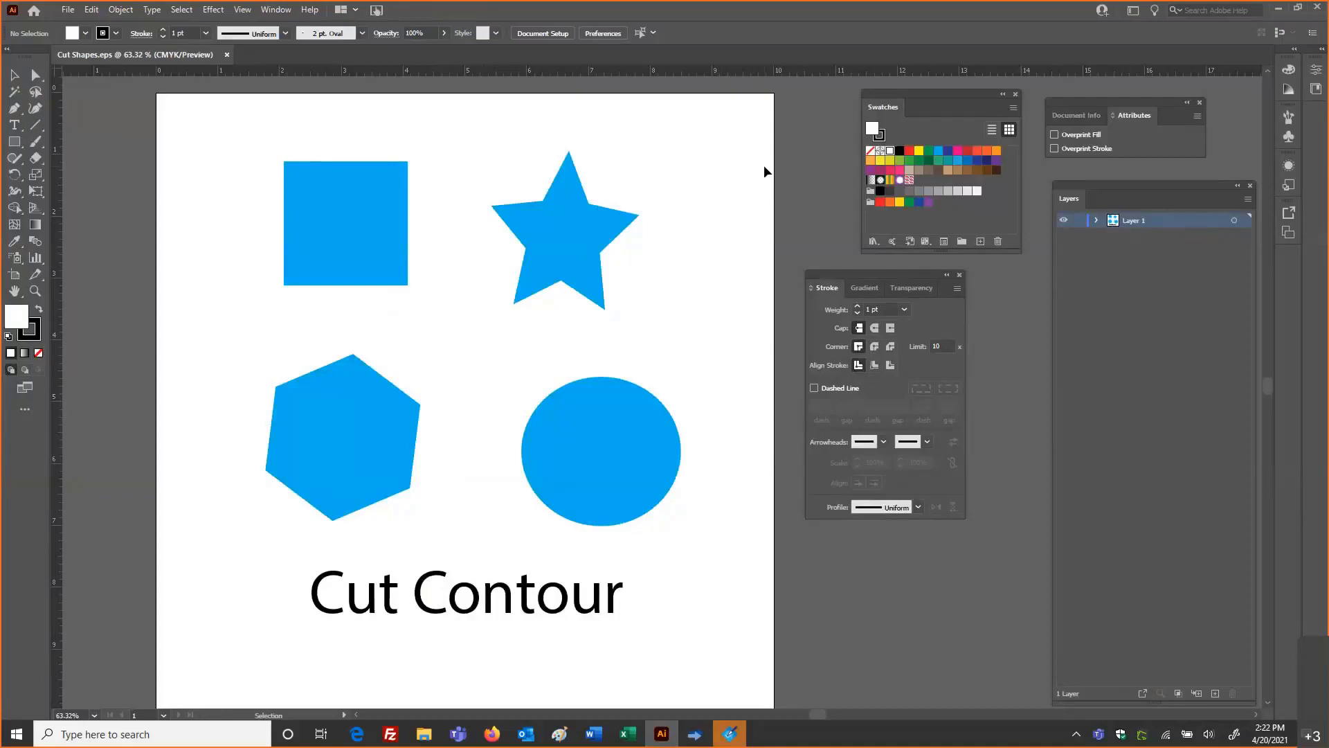
pyautogui.click(1012, 107)
pyautogui.click(1033, 112)
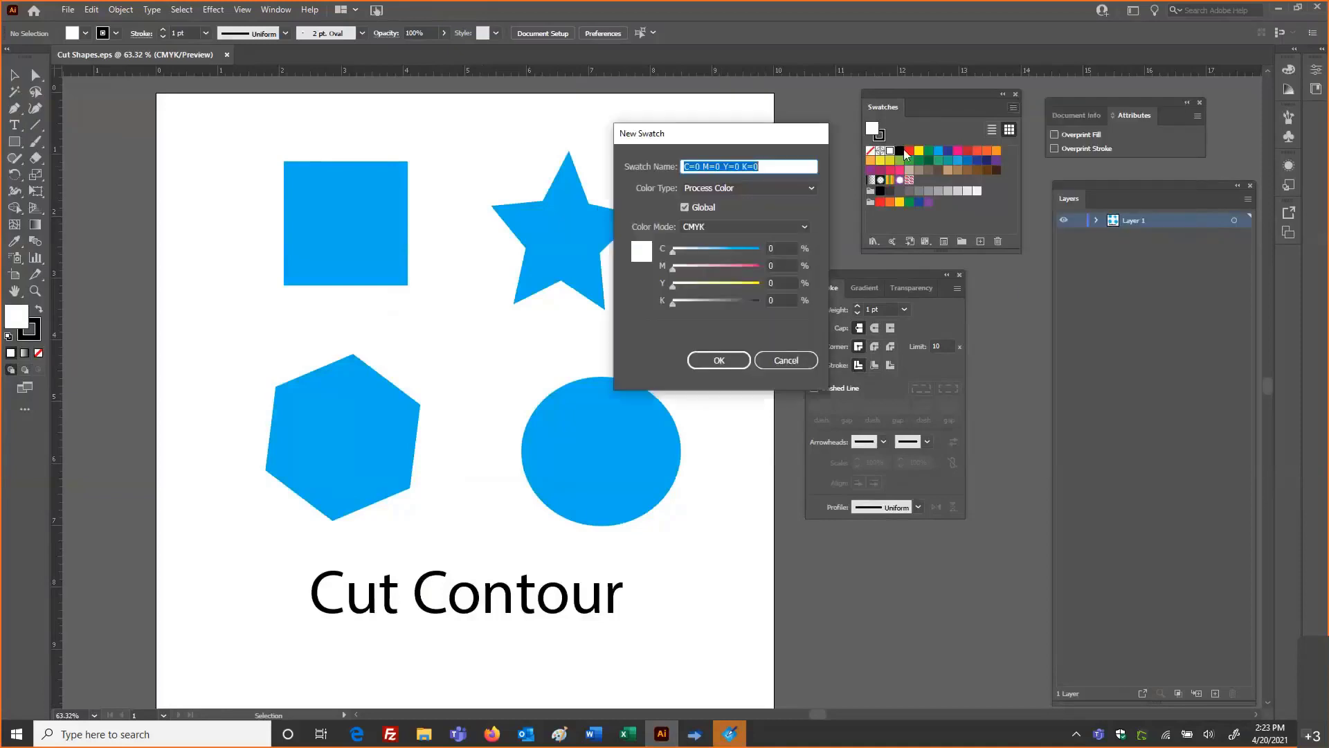
pyautogui.click(811, 187)
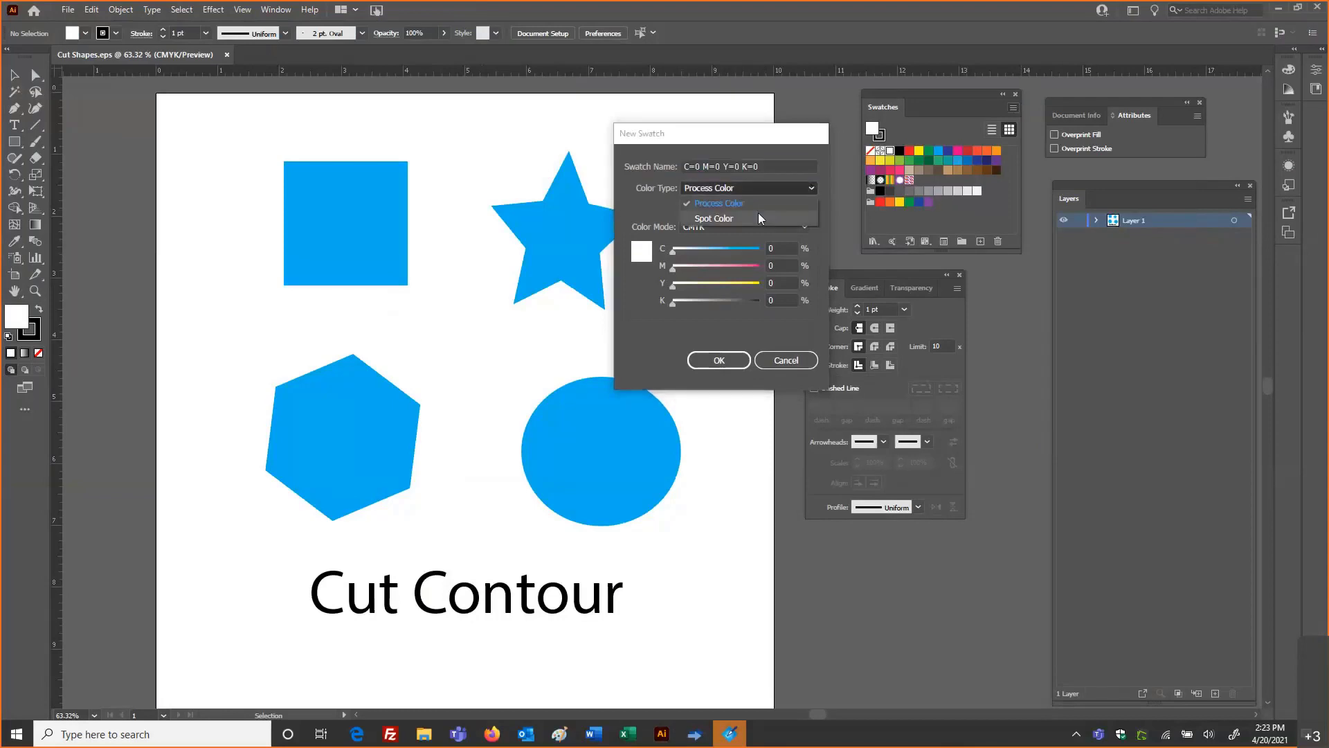
pyautogui.click(738, 214)
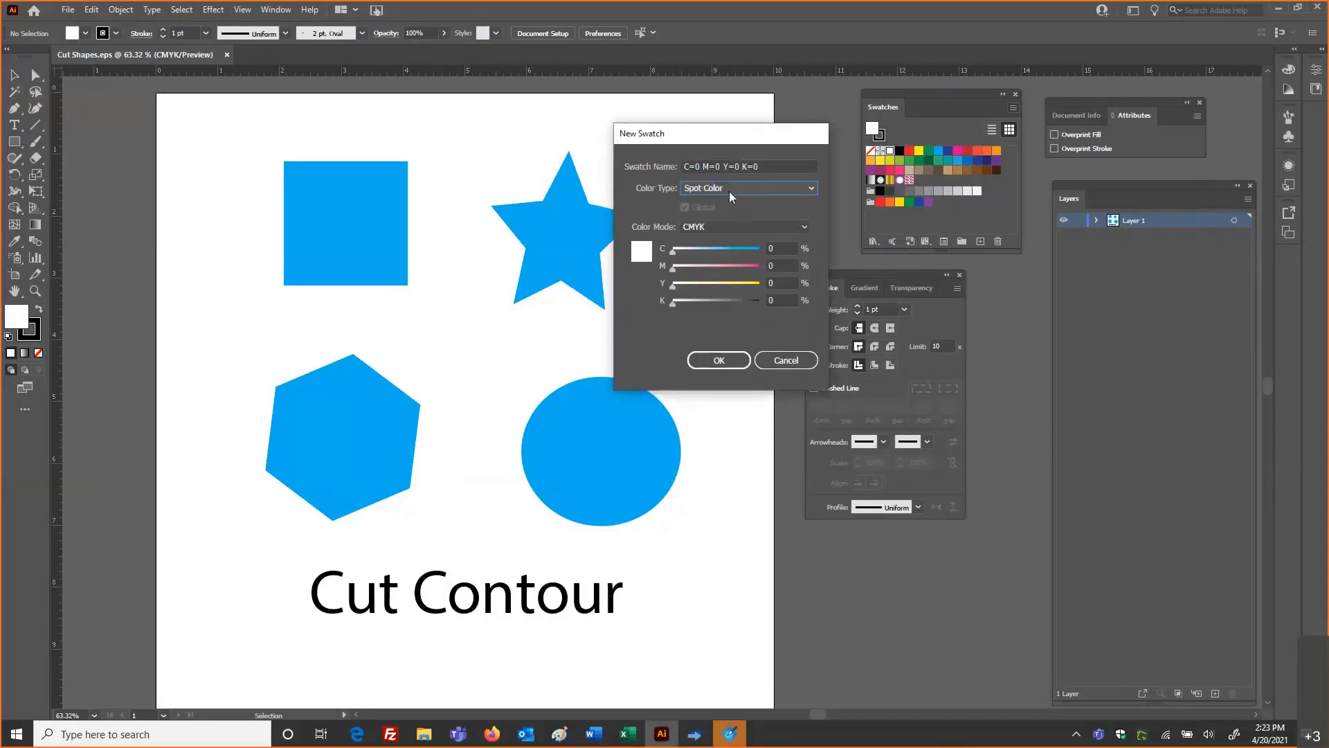
pyautogui.moveTo(768, 161); pyautogui.dragTo(686, 153)
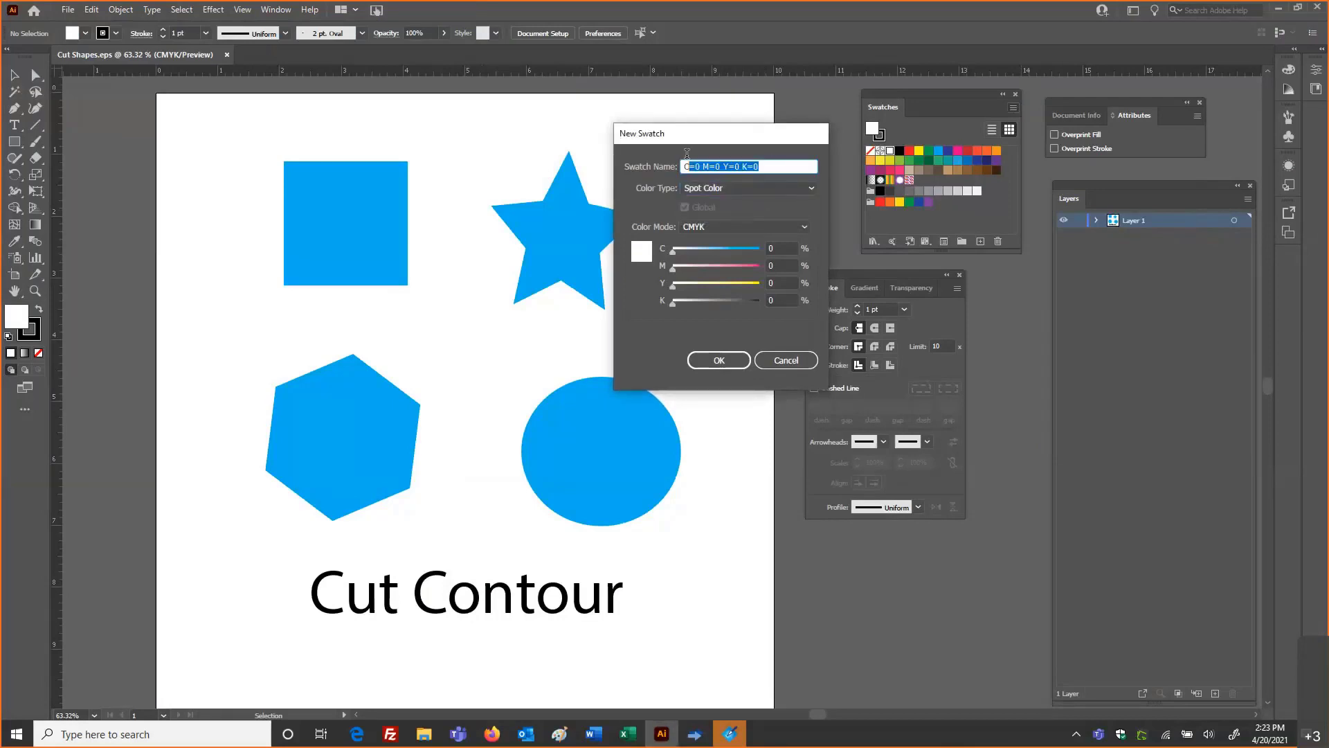
pyautogui.press('BackSpace')
# Step: Switch to RIP-Queue, check the cut path prefixes in the Graphtec cutter quick set, and close it without changes
pyautogui.click(688, 733)
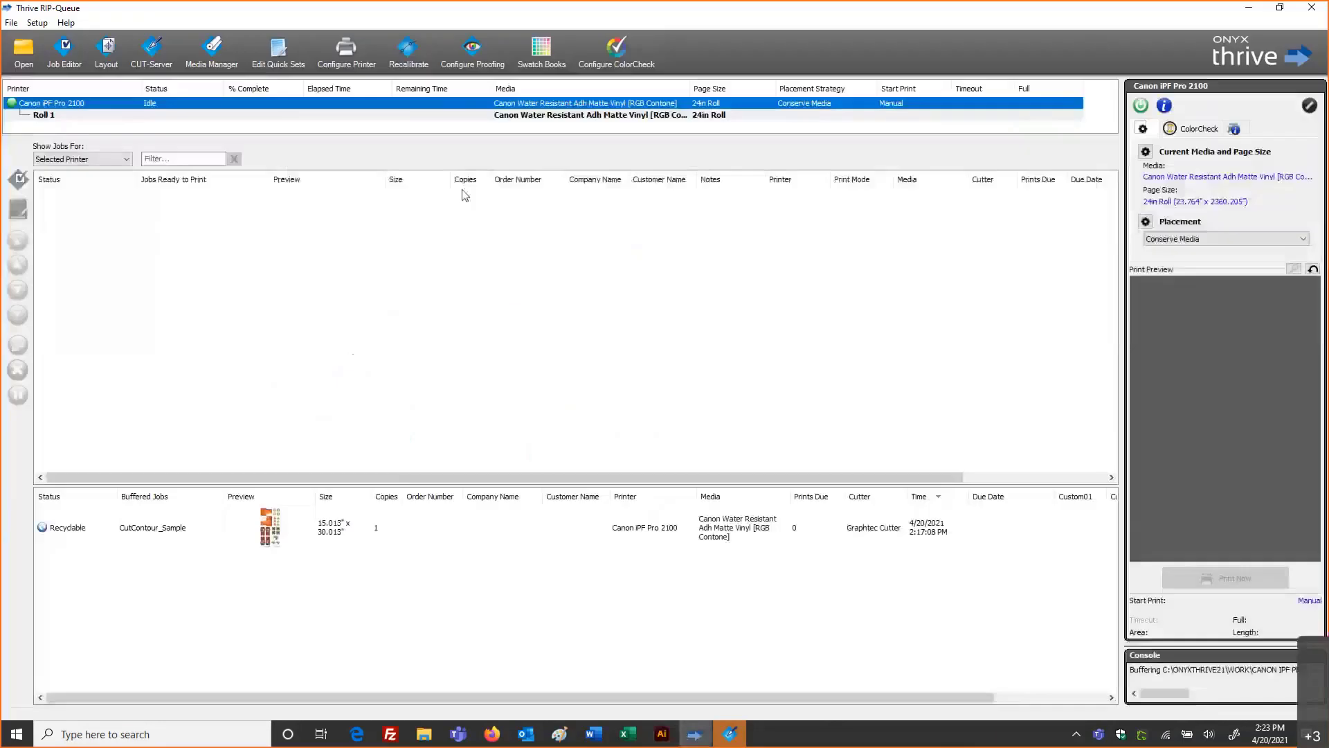
pyautogui.click(270, 56)
pyautogui.click(684, 301)
pyautogui.click(787, 454)
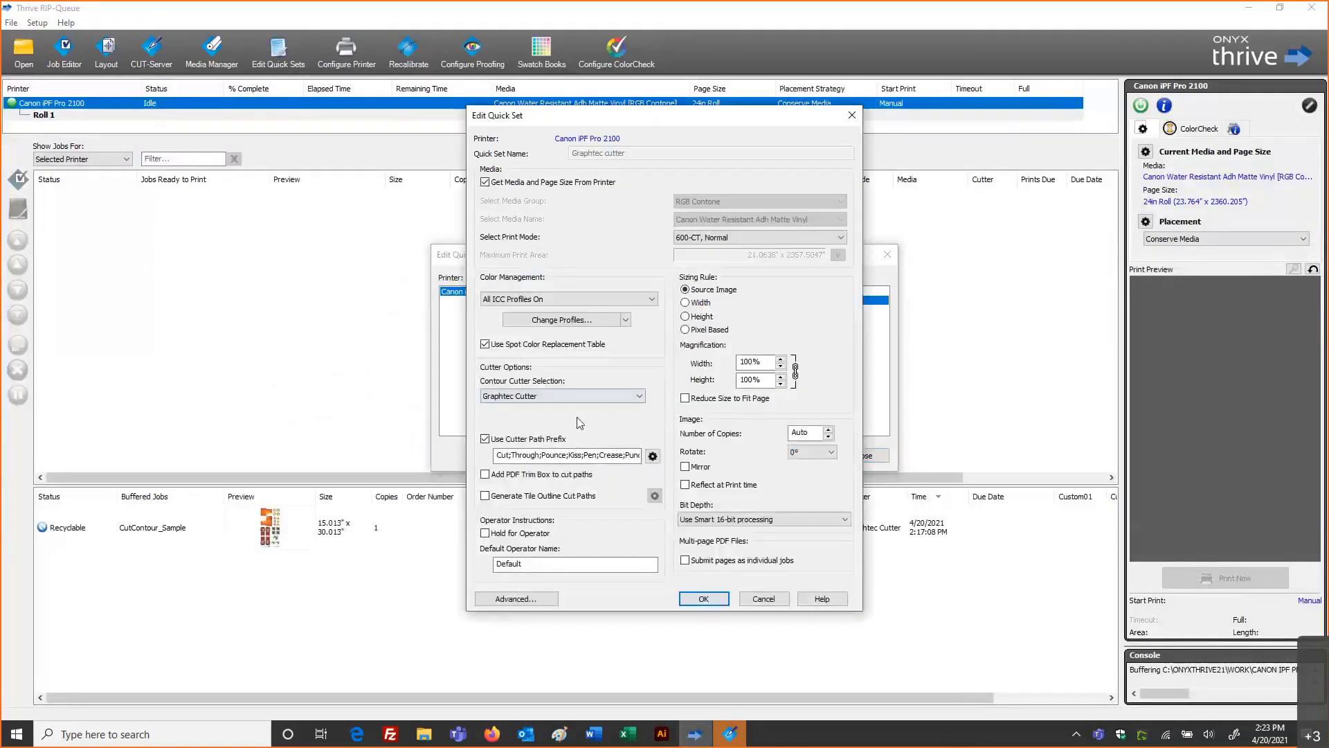
pyautogui.click(653, 456)
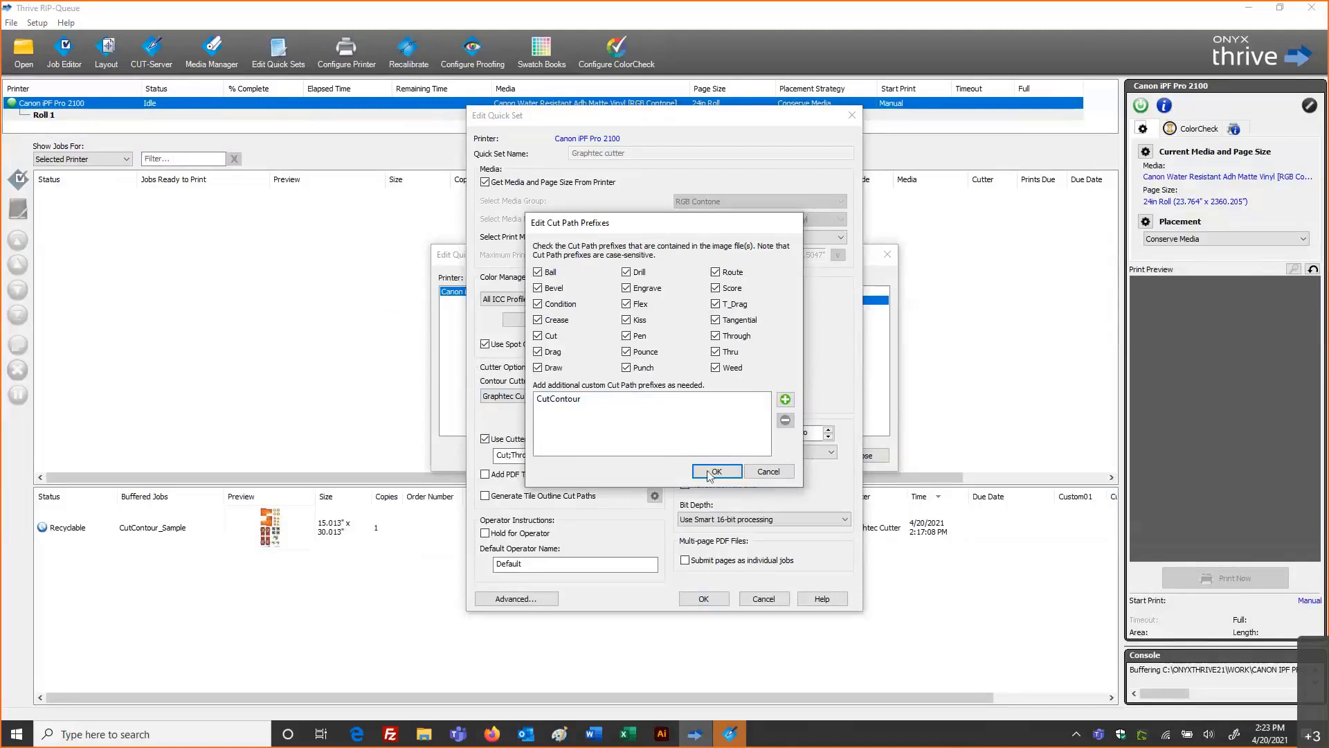
pyautogui.click(767, 471)
pyautogui.click(764, 598)
pyautogui.click(872, 455)
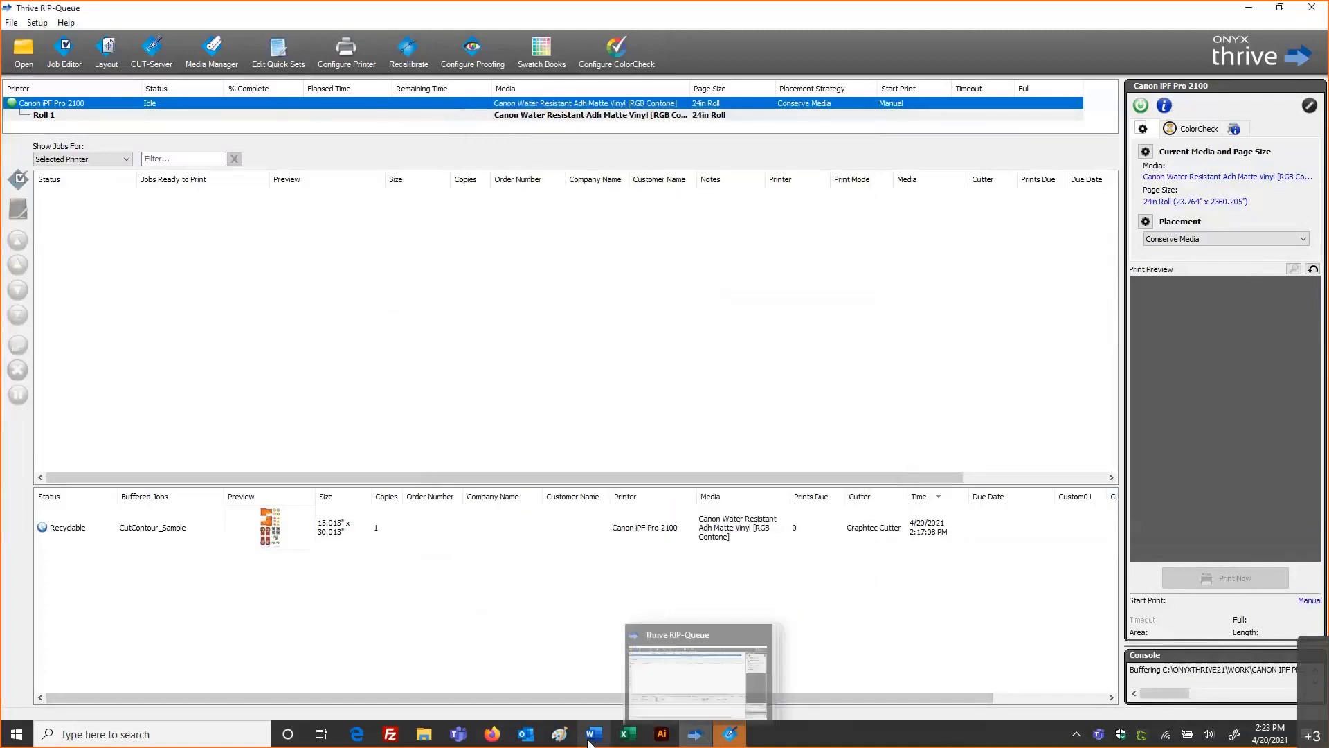
# Step: Return to Illustrator and create the spot color swatch as CutContour with 100% cyan and 100% yellow
pyautogui.click(770, 631)
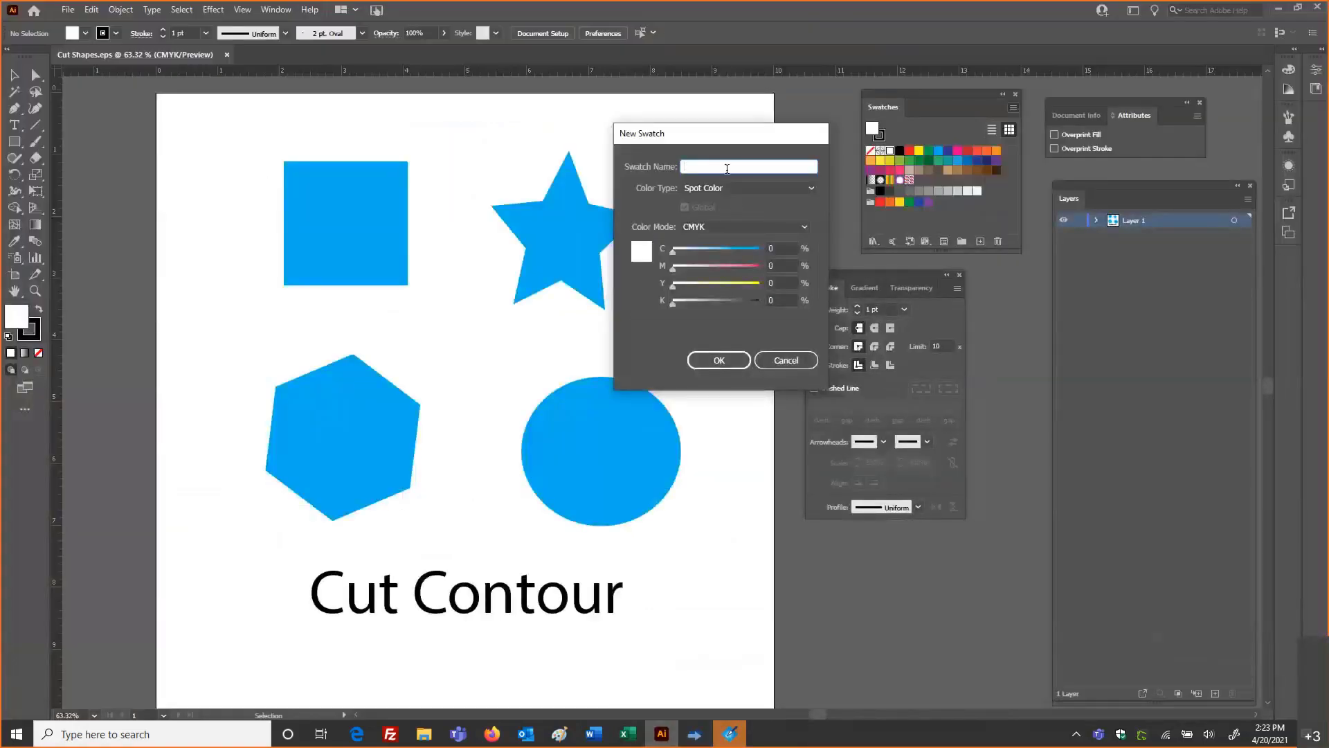
pyautogui.write('CutContour')
pyautogui.moveTo(672, 251); pyautogui.dragTo(754, 244)
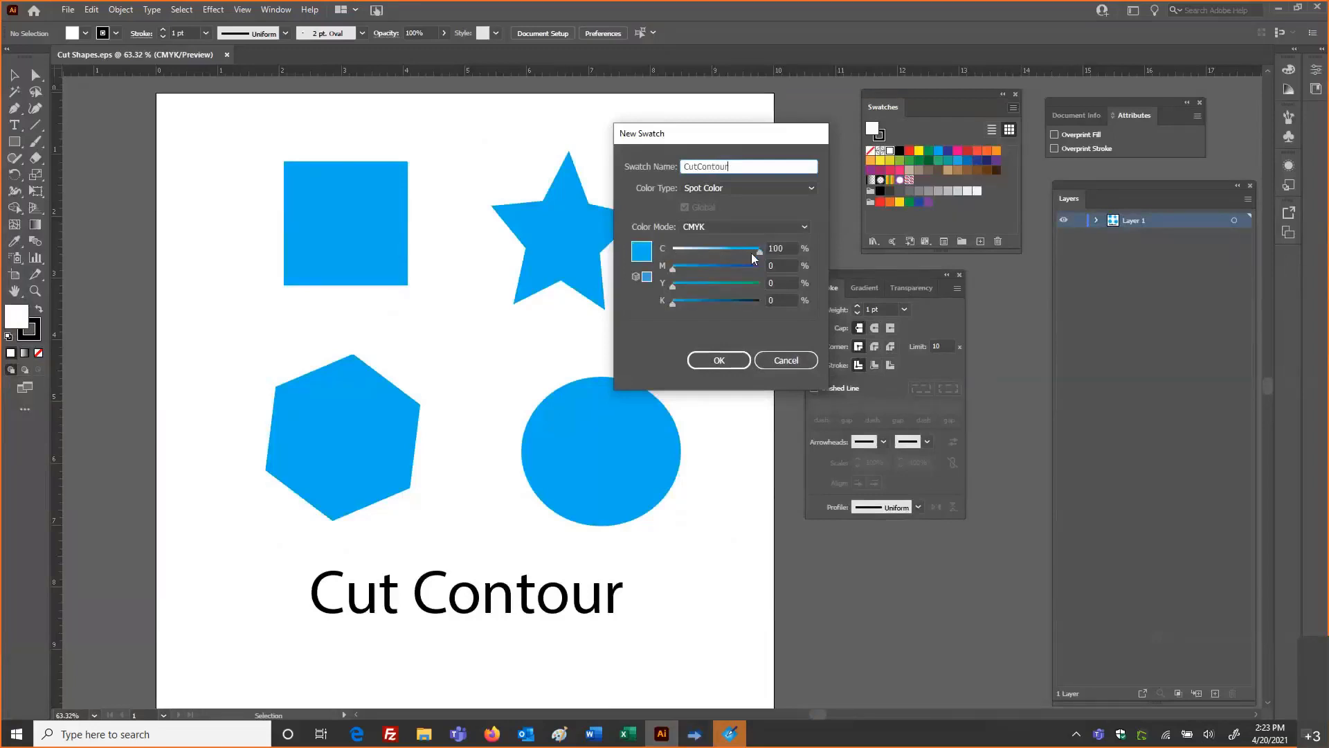
pyautogui.moveTo(715, 286); pyautogui.dragTo(762, 285)
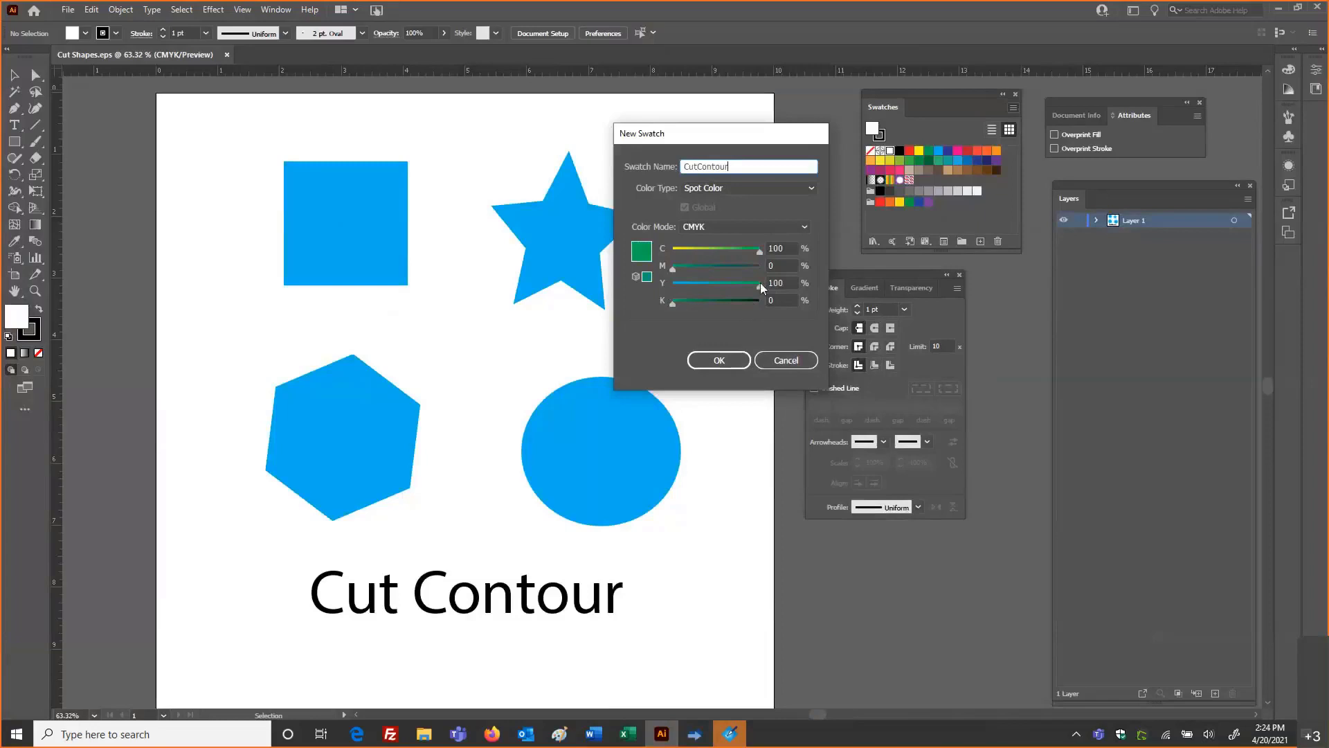
pyautogui.click(710, 361)
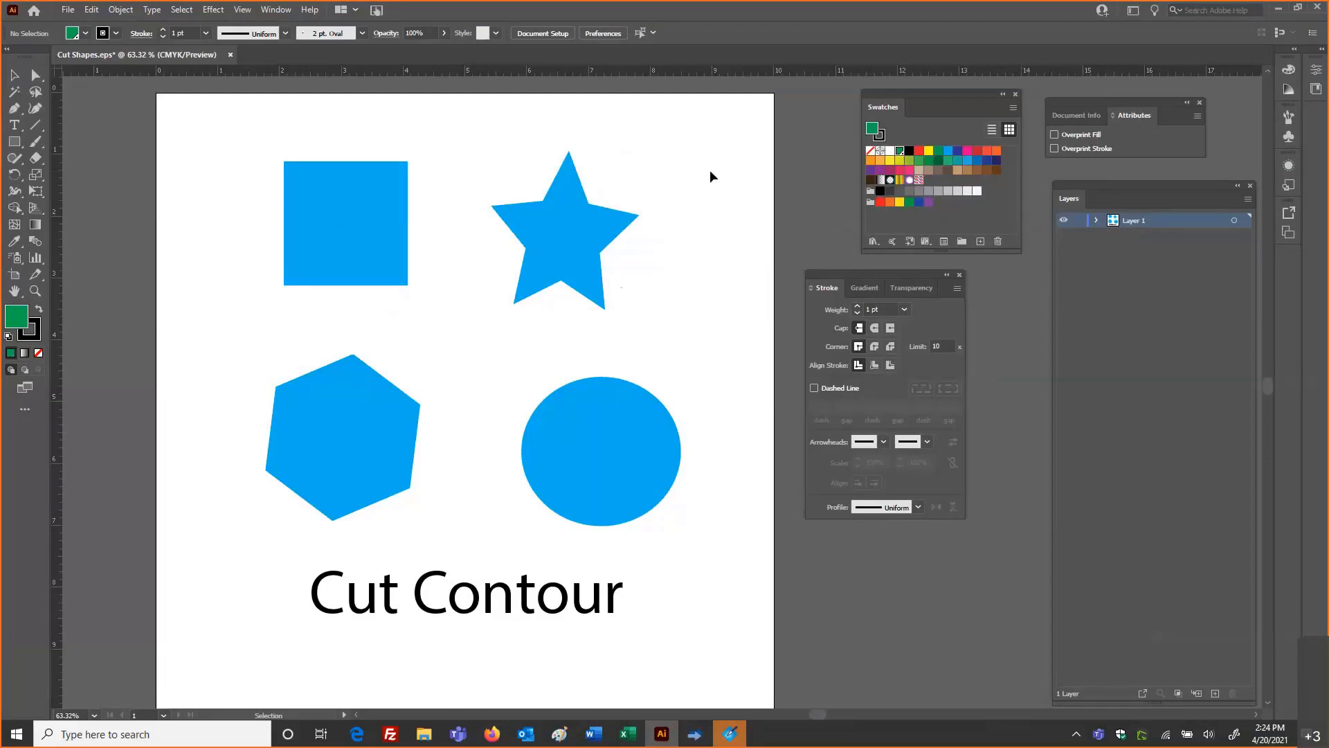
# Step: Apply the CutContour swatch as the star's stroke and set its weight to 0.25 pt
pyautogui.click(577, 235)
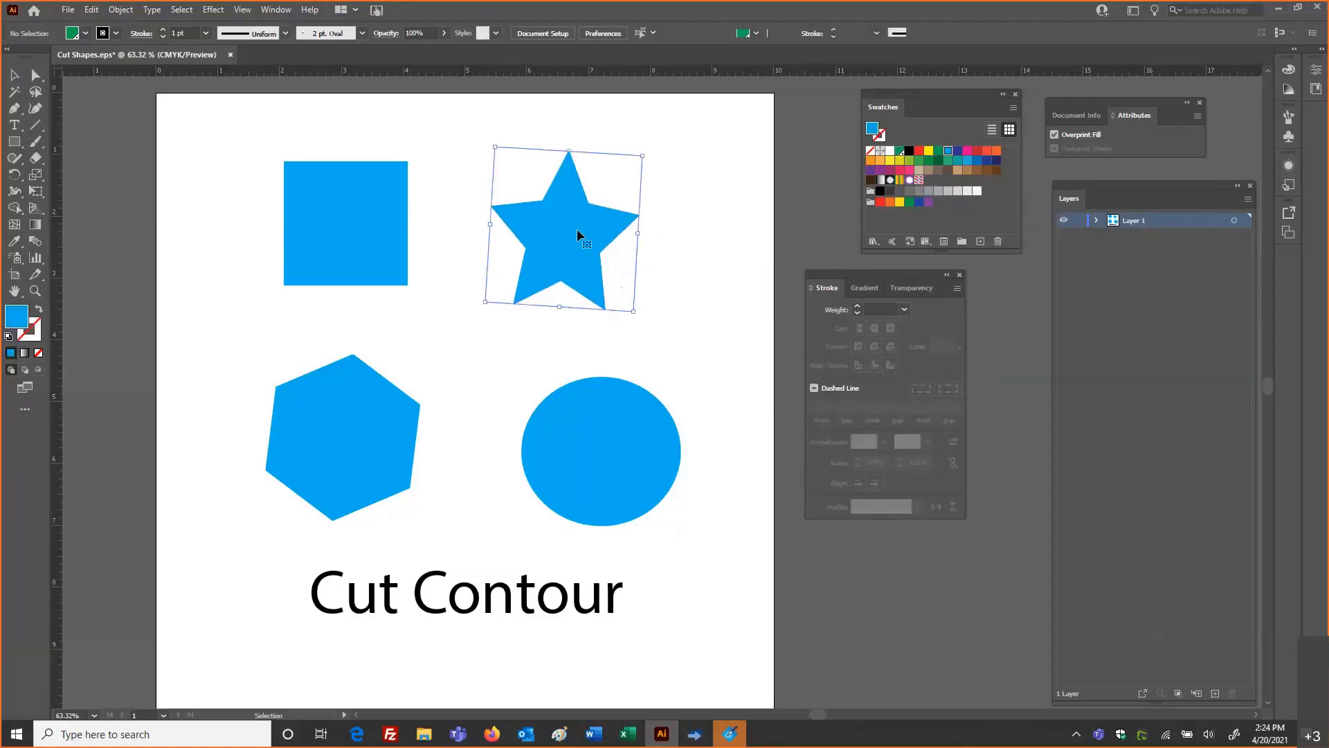
pyautogui.click(880, 135)
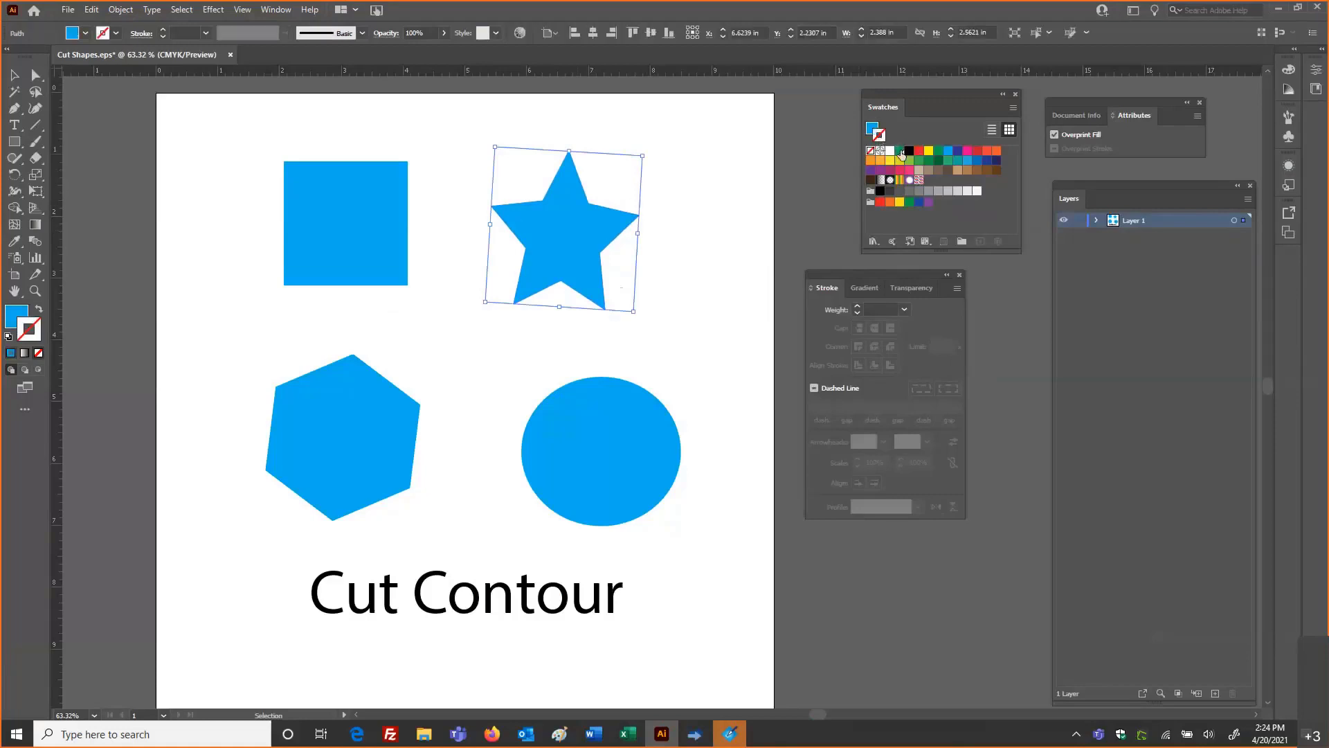
pyautogui.click(900, 150)
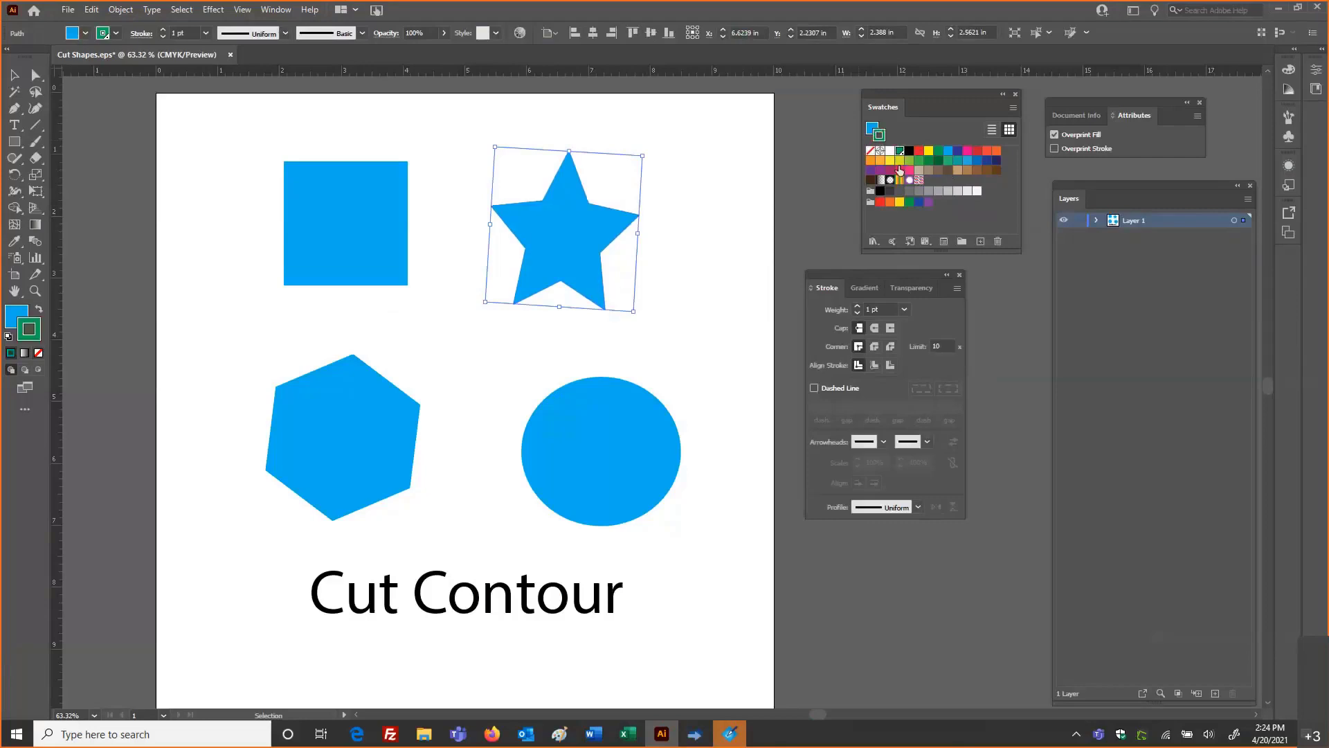
pyautogui.moveTo(825, 271); pyautogui.dragTo(841, 272)
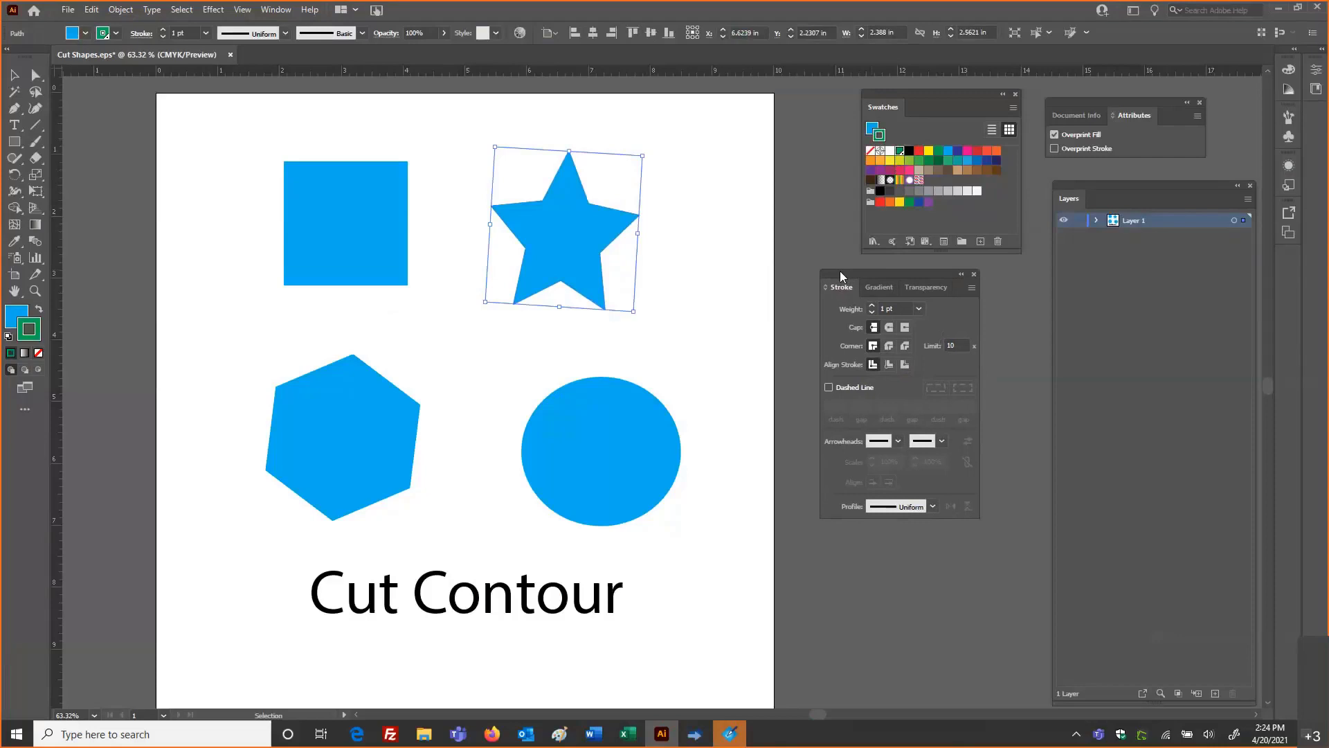
pyautogui.click(918, 309)
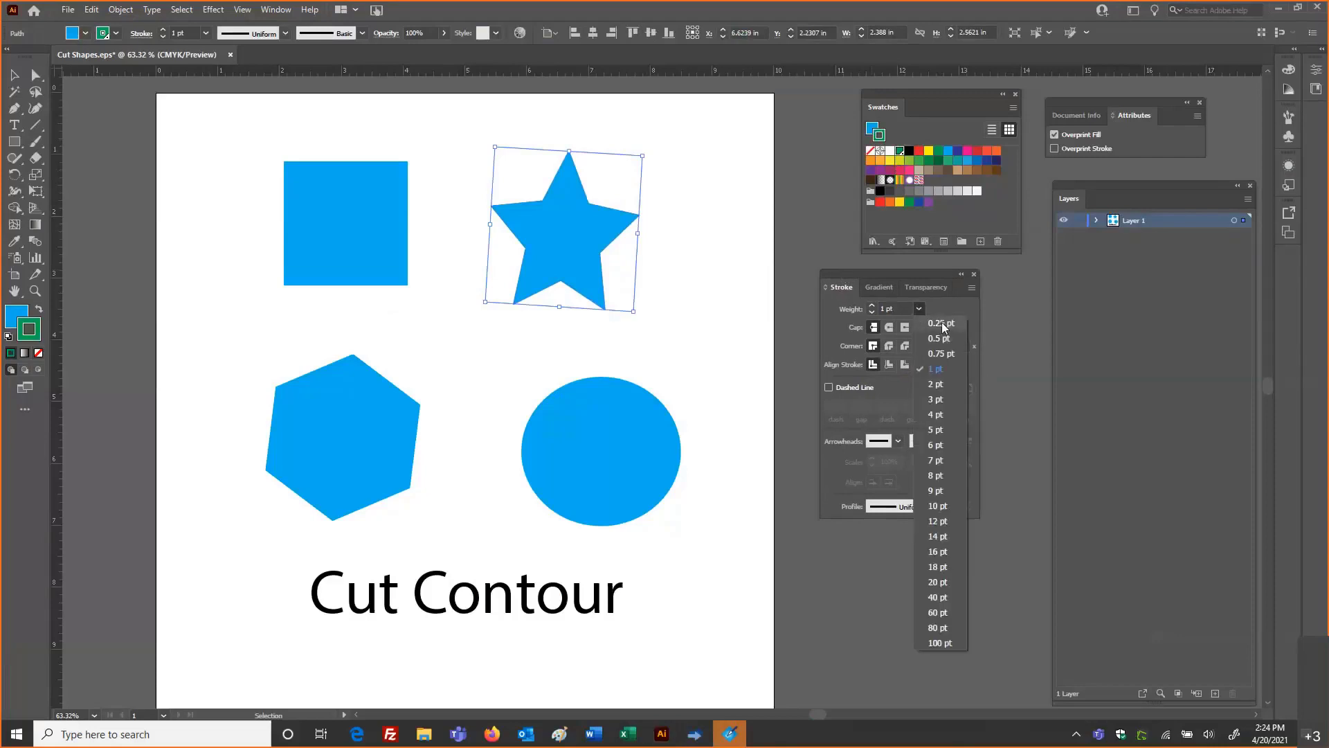
pyautogui.click(941, 324)
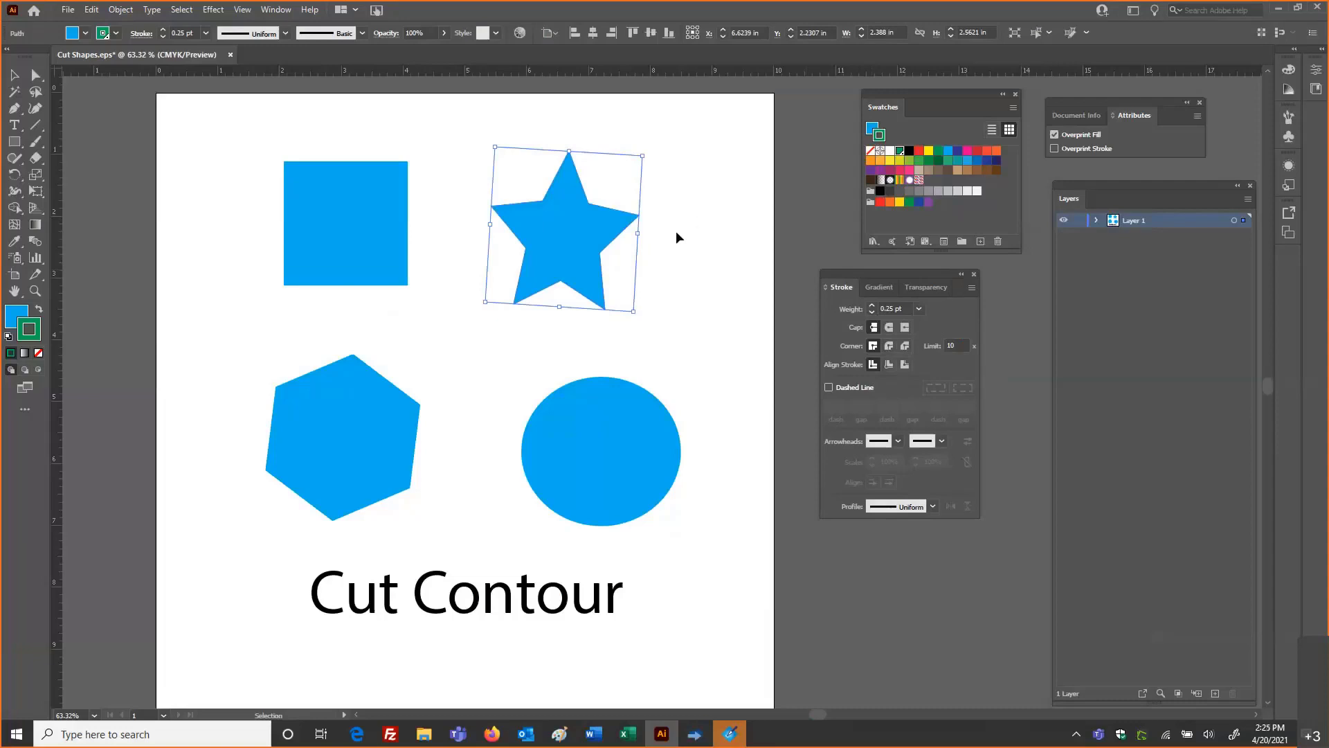
pyautogui.click(648, 232)
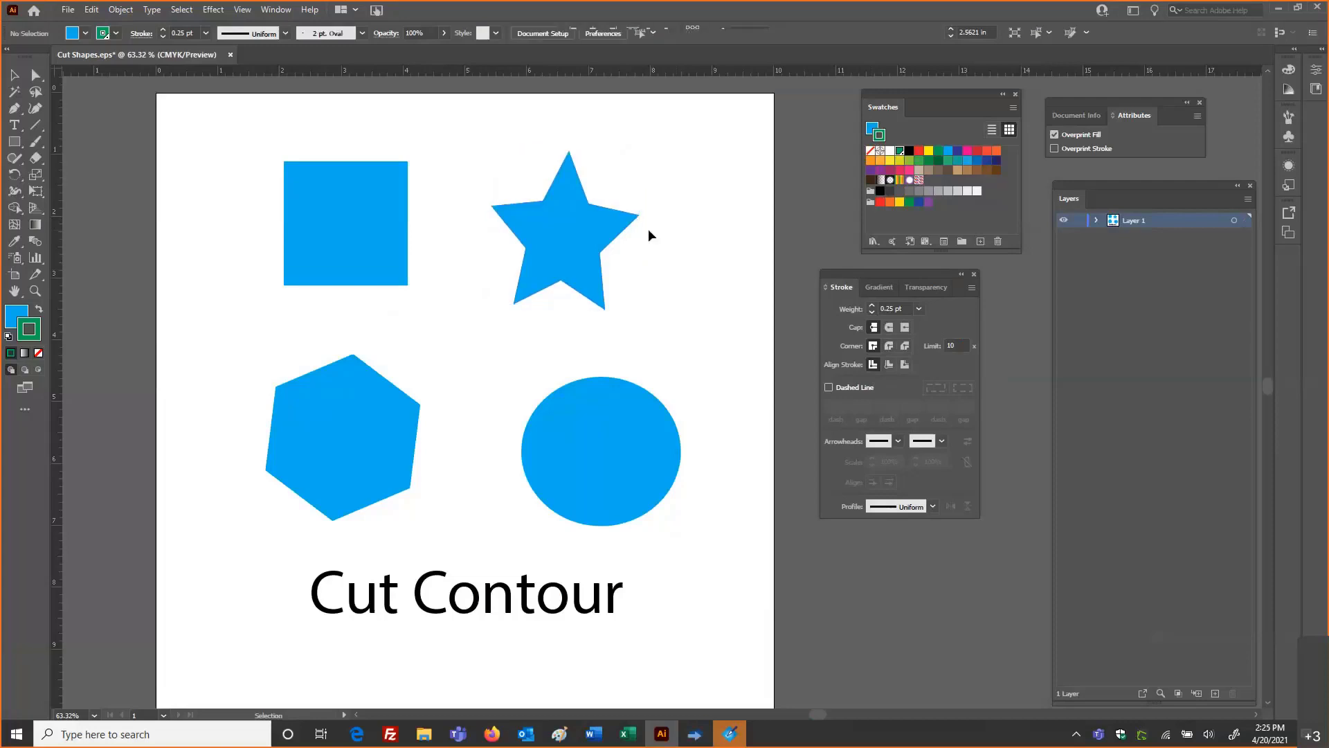
# Step: Examine the stroke along the star's edges up close, then return to a view of the whole artboard
pyautogui.press('z')
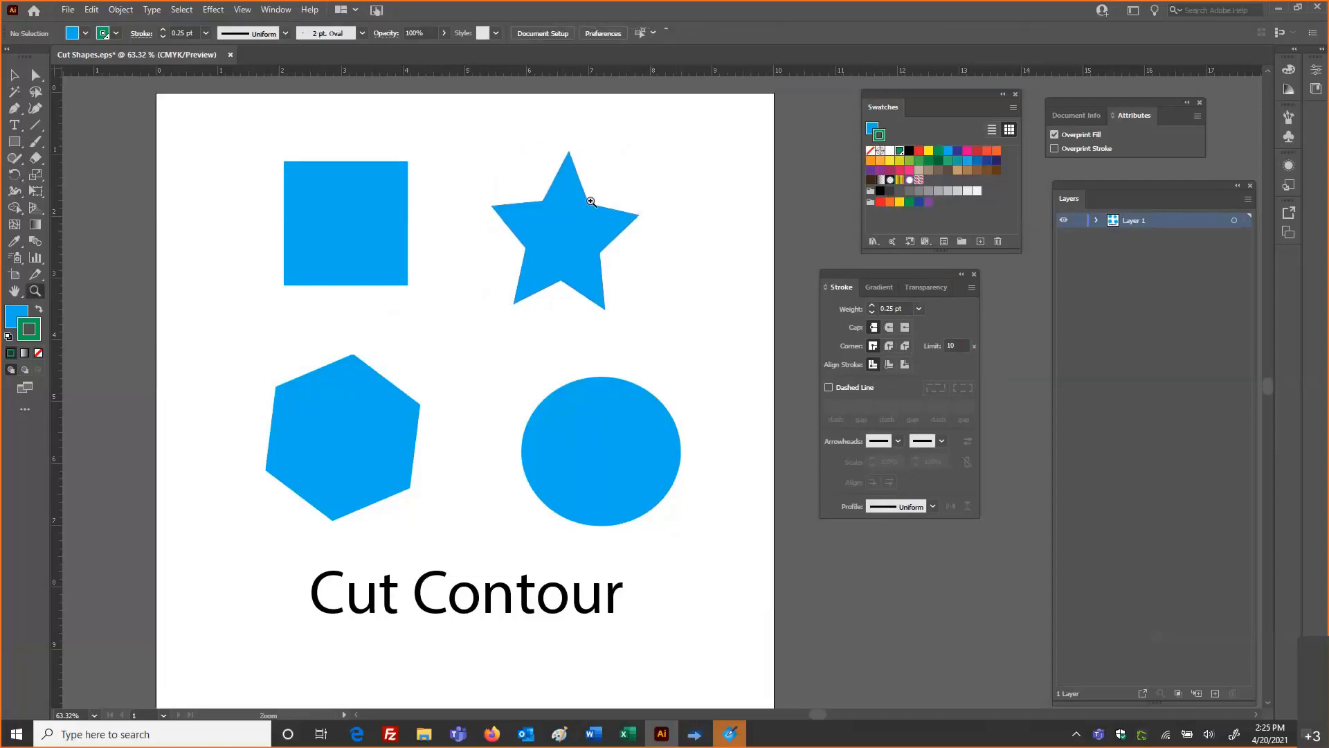
pyautogui.click(586, 203)
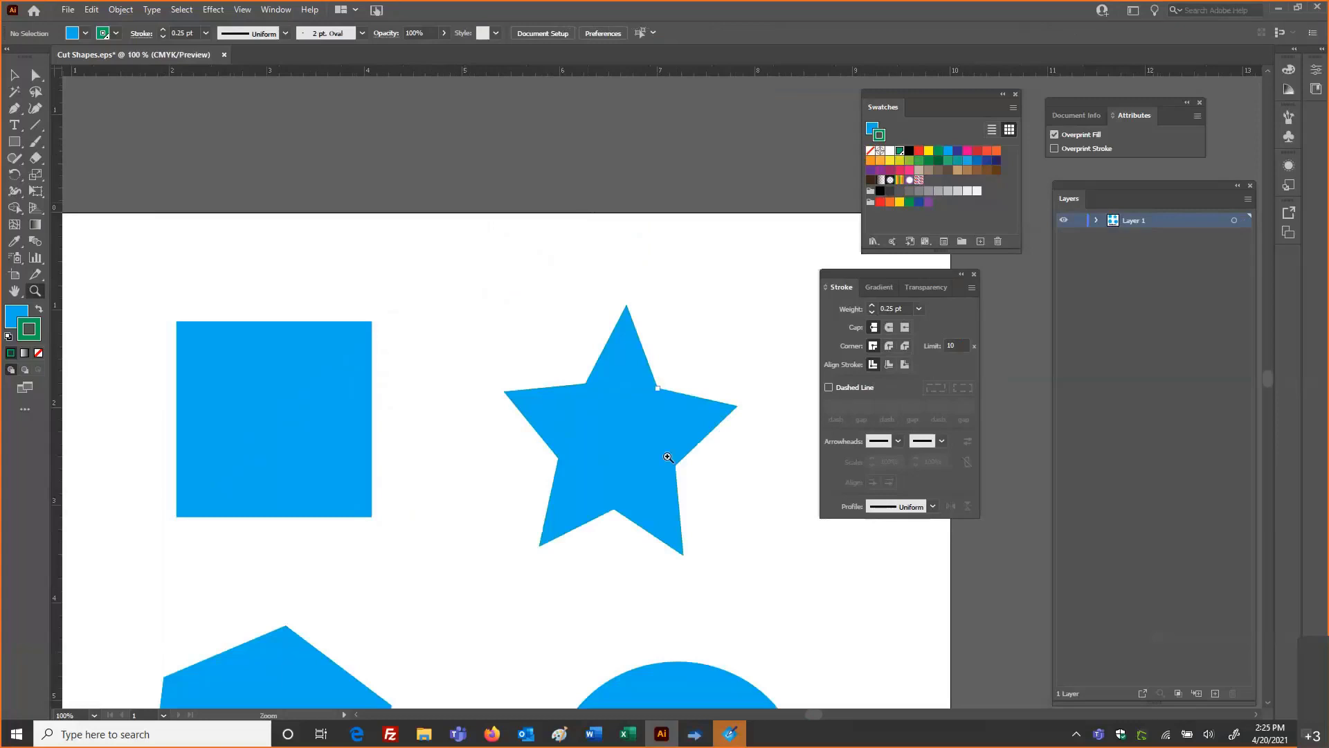
pyautogui.click(630, 311)
pyautogui.click(673, 418)
pyautogui.click(674, 417)
pyautogui.click(635, 415)
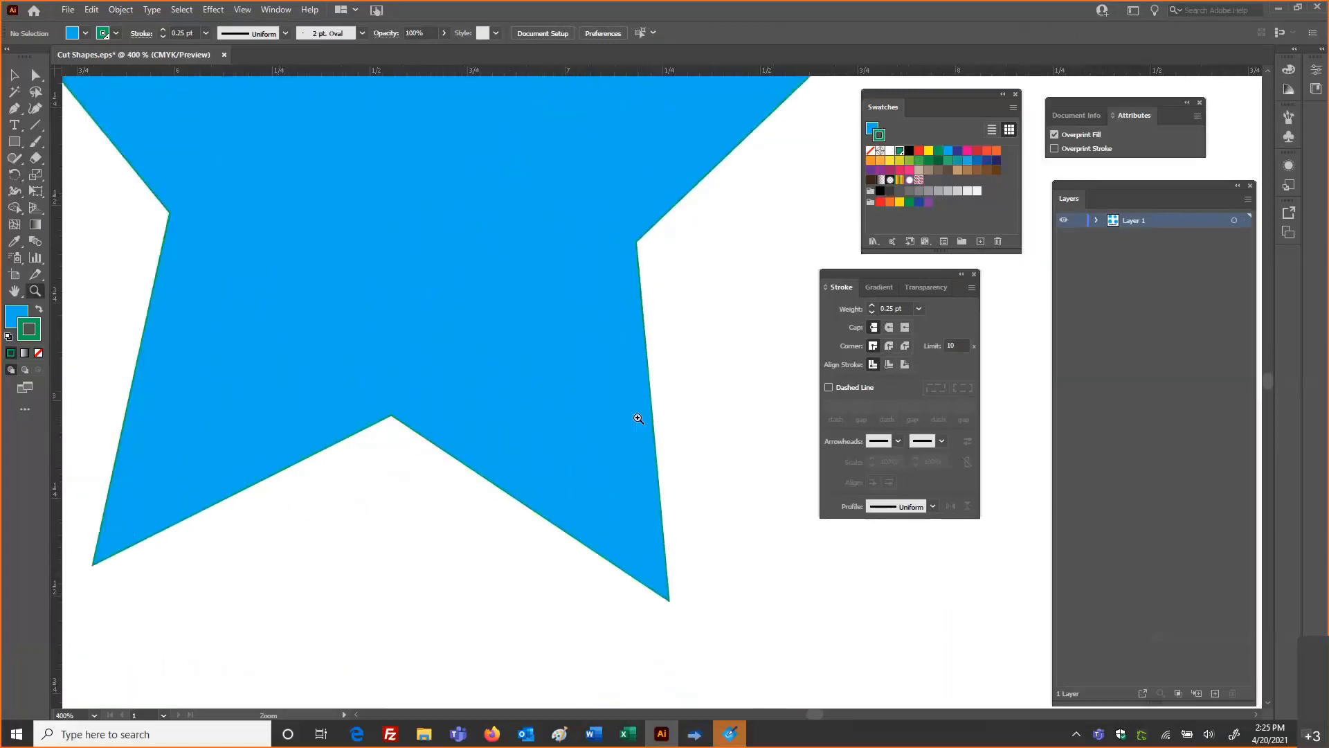
pyautogui.click(637, 418)
pyautogui.click(678, 437)
pyautogui.click(646, 454)
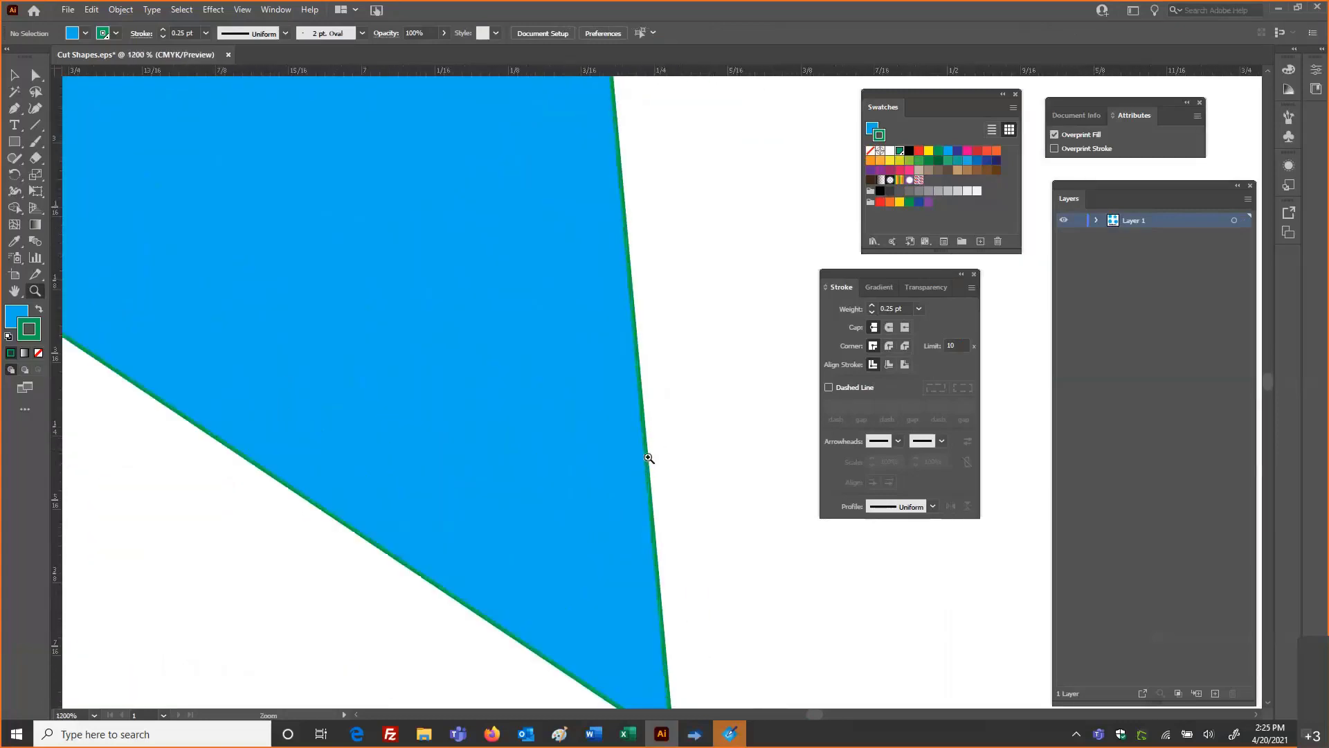
pyautogui.click(643, 460)
pyautogui.click(750, 496)
pyautogui.click(750, 496)
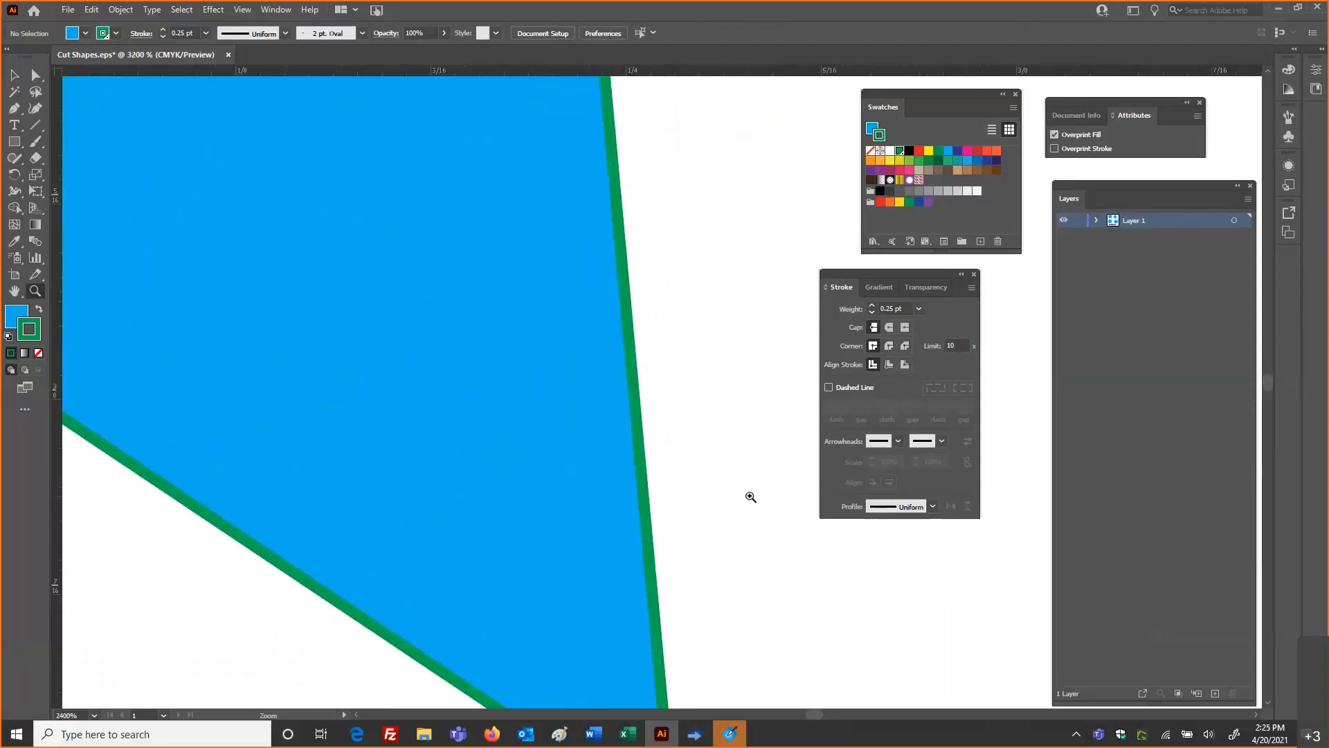
pyautogui.click(653, 524)
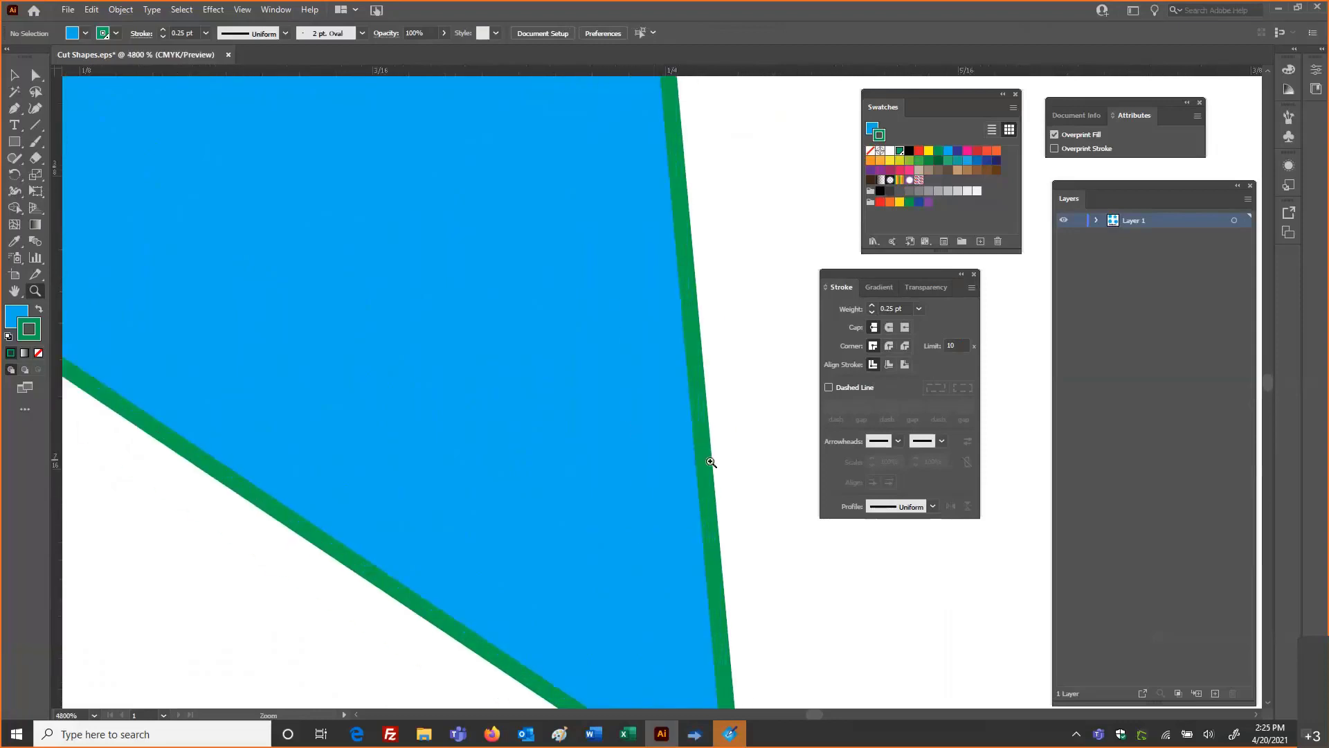
pyautogui.hotkey('ctrl', '0')
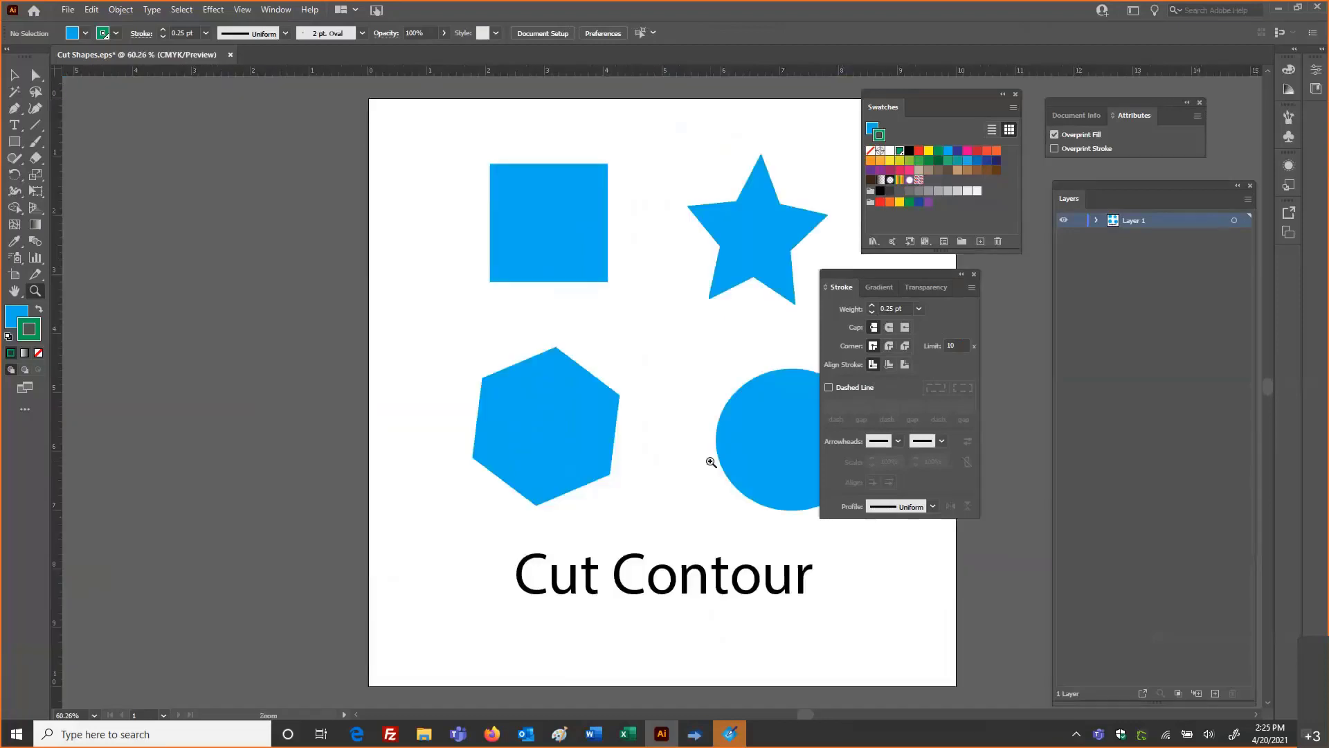
pyautogui.press('space')
pyautogui.moveTo(711, 461); pyautogui.dragTo(558, 452)
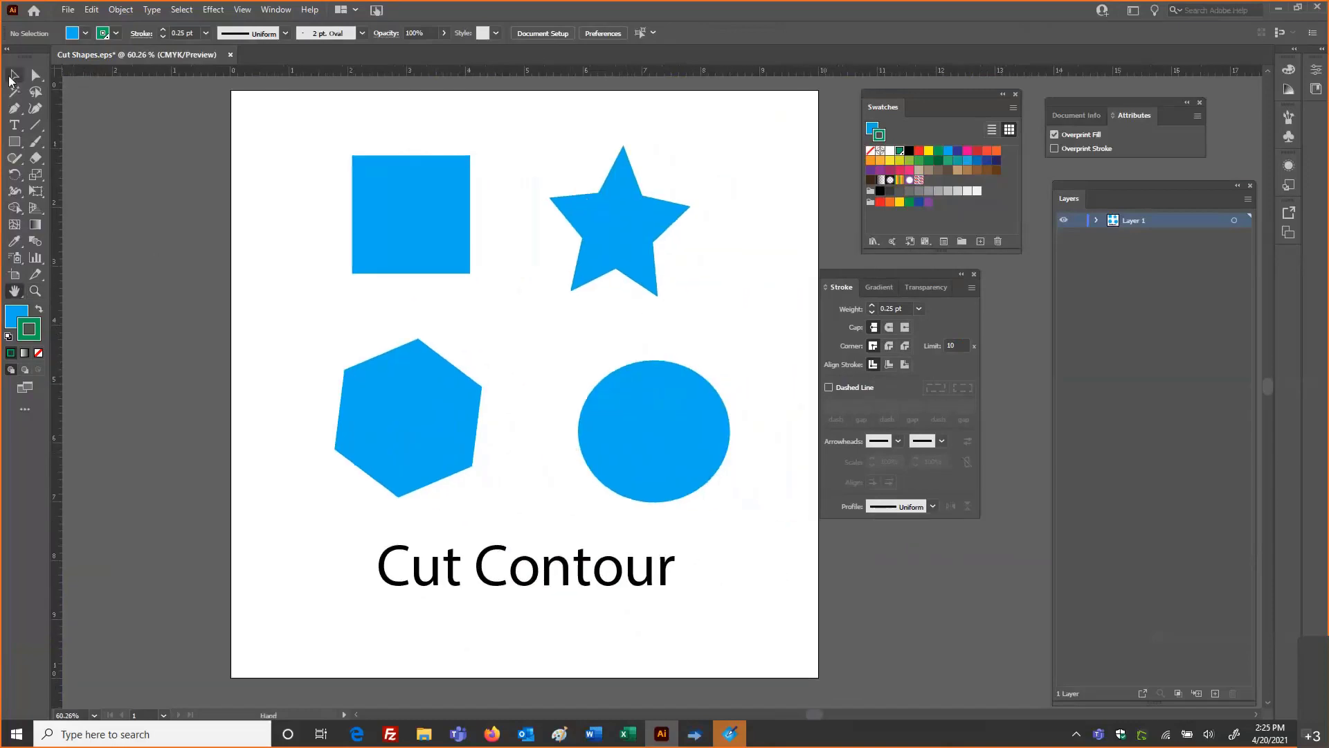
# Step: Remove the CutContour stroke from the star by setting its stroke to none
pyautogui.click(10, 79)
pyautogui.click(616, 216)
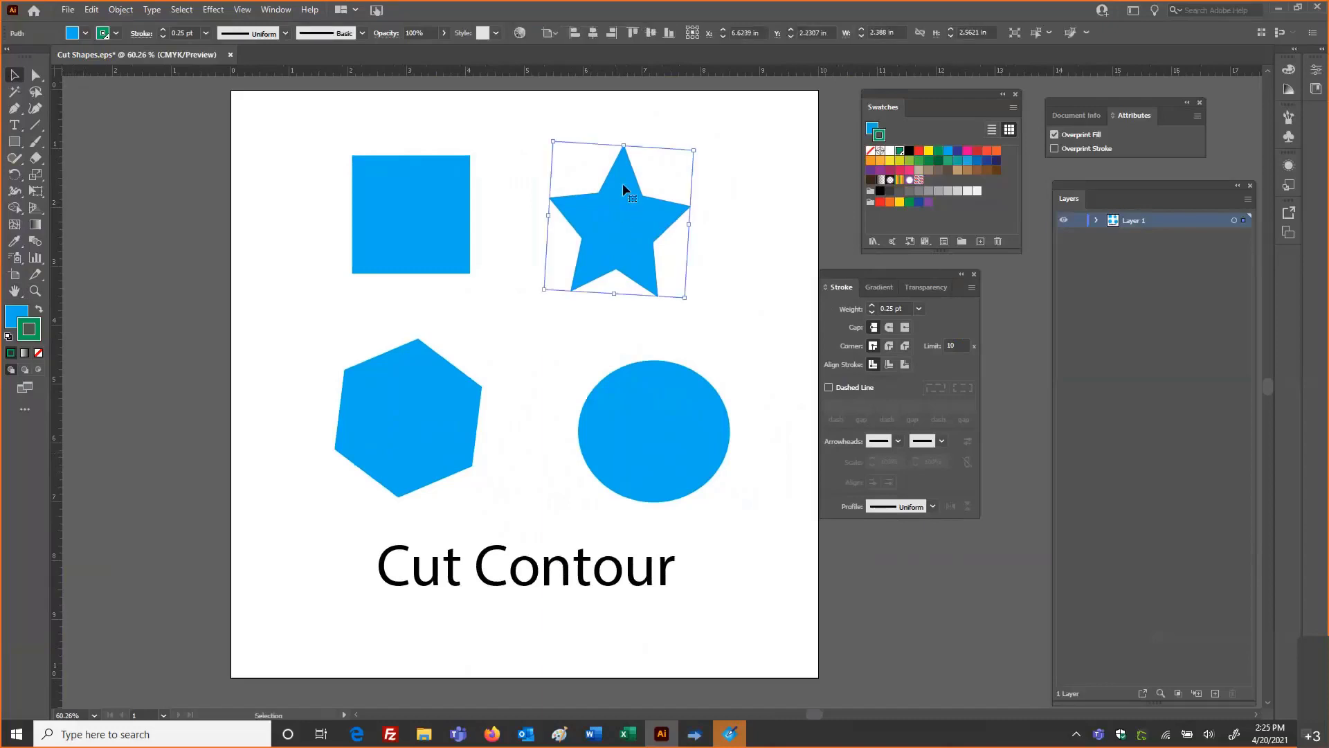
pyautogui.click(870, 151)
pyautogui.click(750, 142)
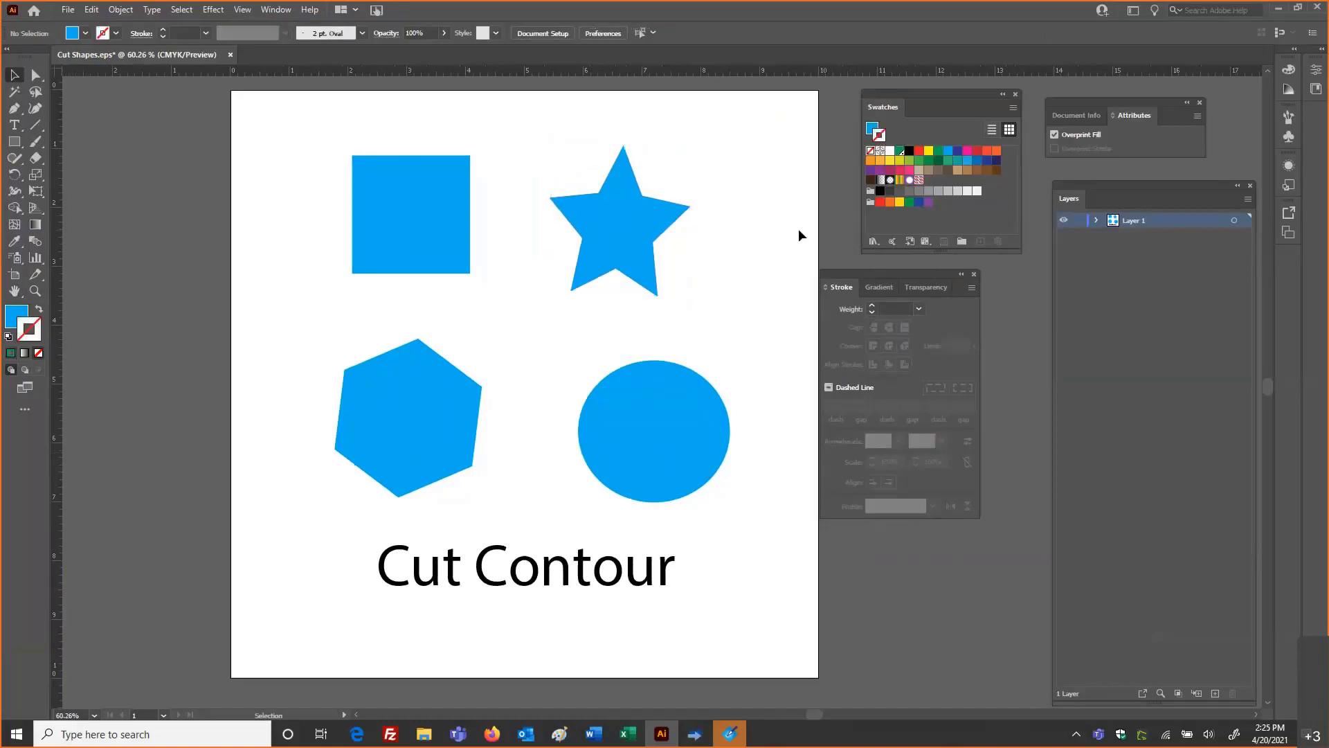
# Step: Copy the square, star, hexagon and circle together and paste the copies in place over the originals
pyautogui.click(872, 128)
pyautogui.click(398, 242)
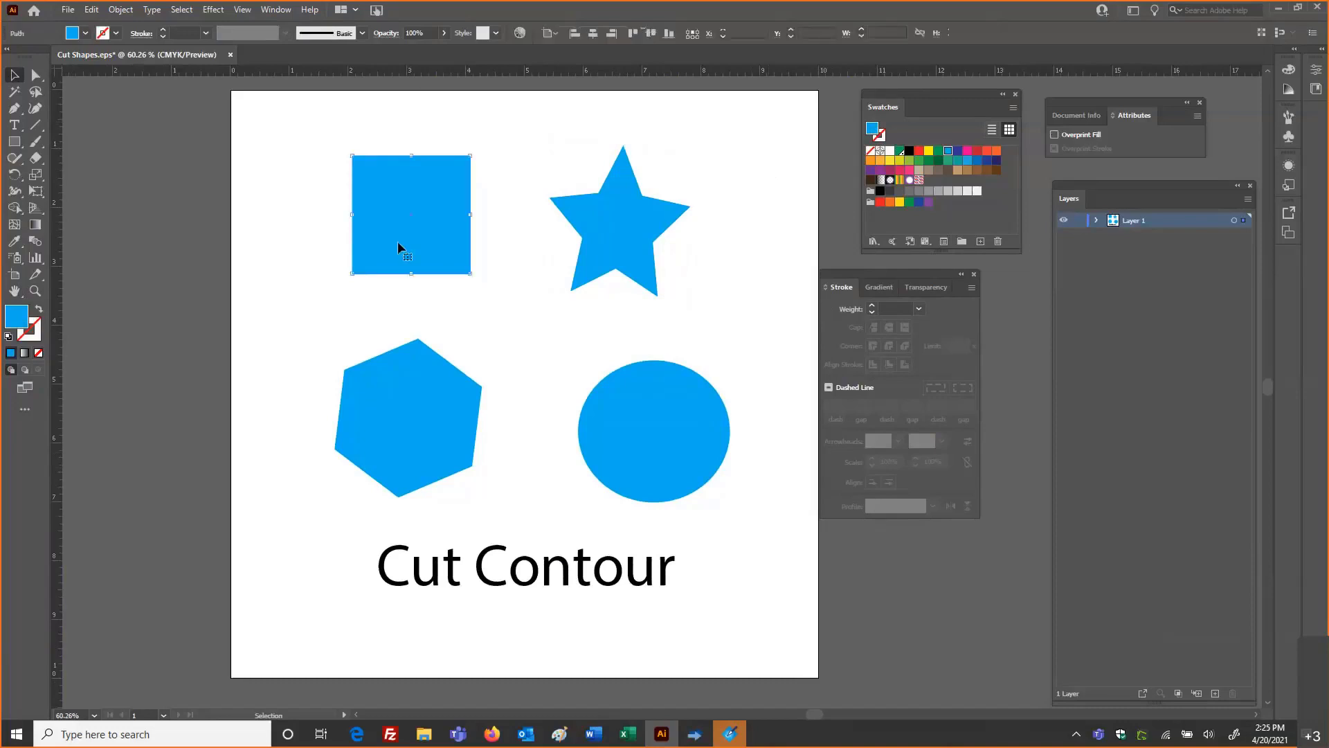
pyautogui.keyDown('shift'); pyautogui.click(650, 249); pyautogui.keyUp('shift')
pyautogui.keyDown('shift'); pyautogui.click(398, 447); pyautogui.keyUp('shift')
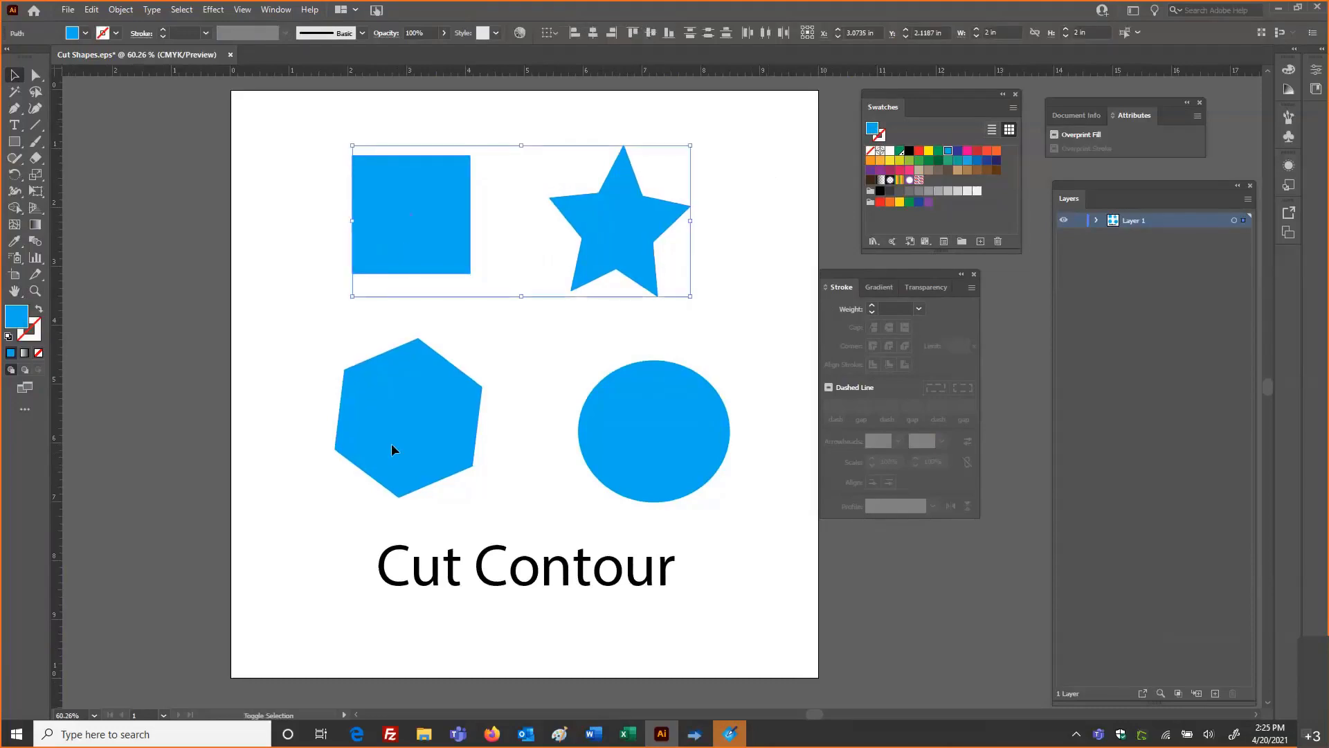
pyautogui.keyDown('shift'); pyautogui.click(616, 444); pyautogui.keyUp('shift')
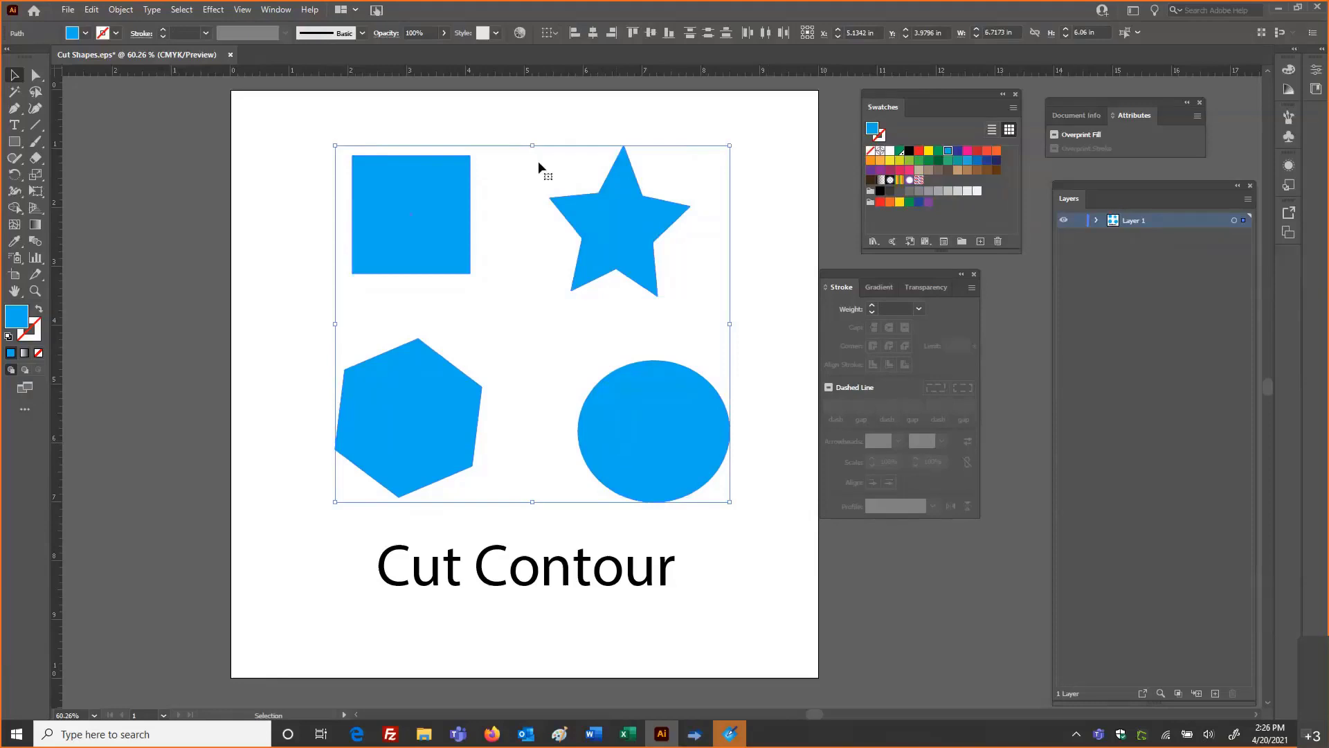
pyautogui.click(92, 10)
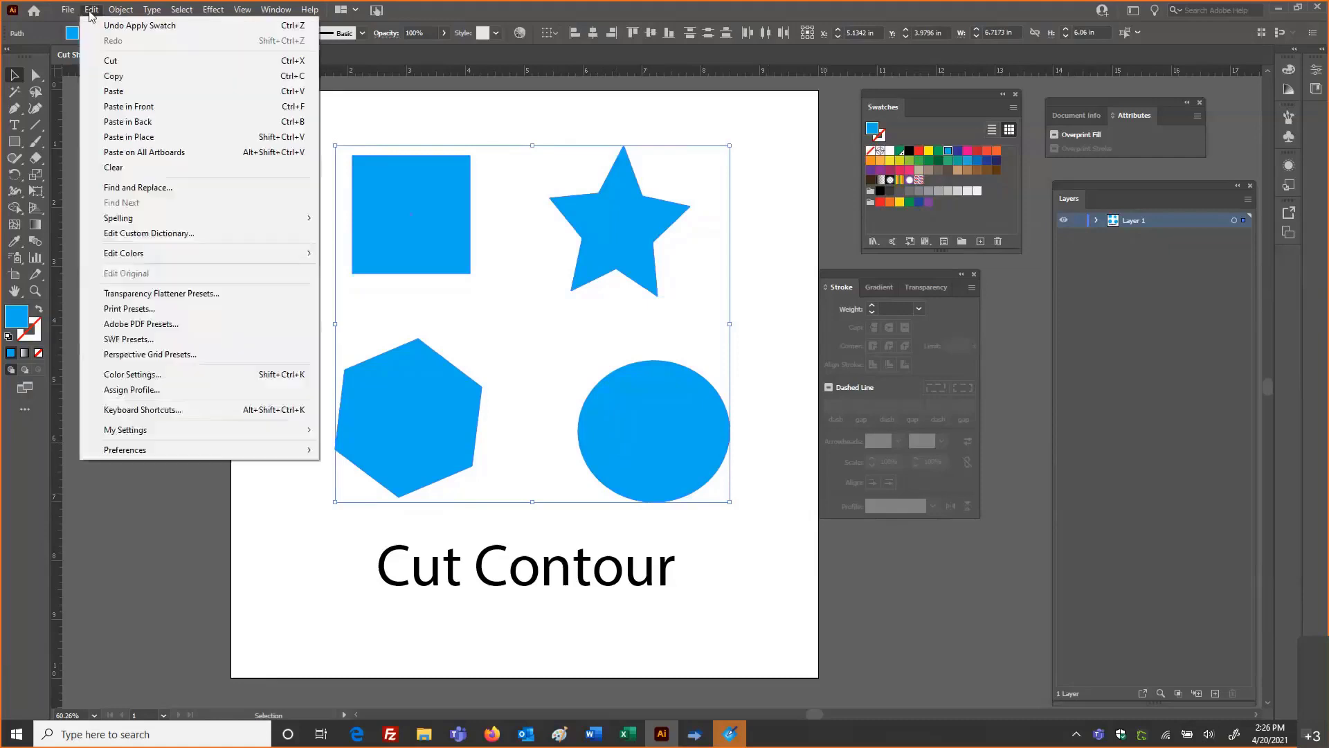
pyautogui.click(112, 76)
pyautogui.click(244, 142)
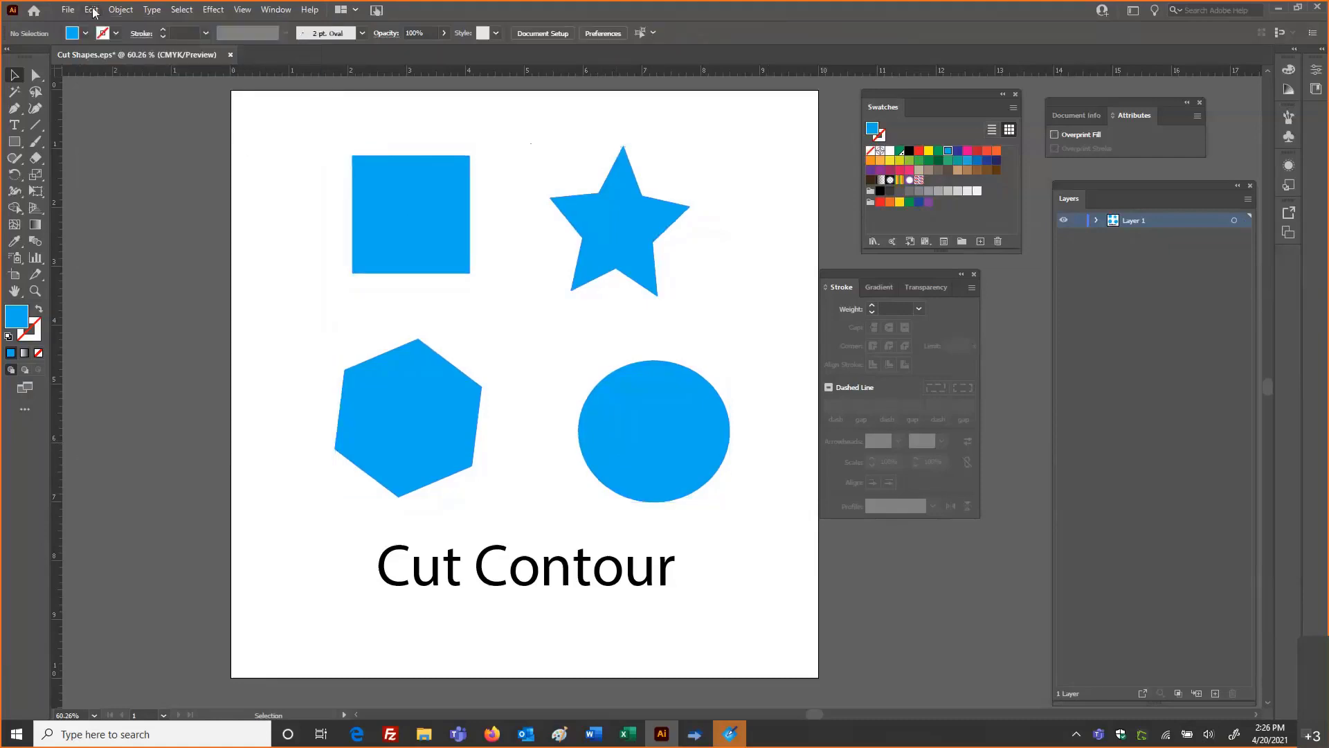
pyautogui.click(91, 10)
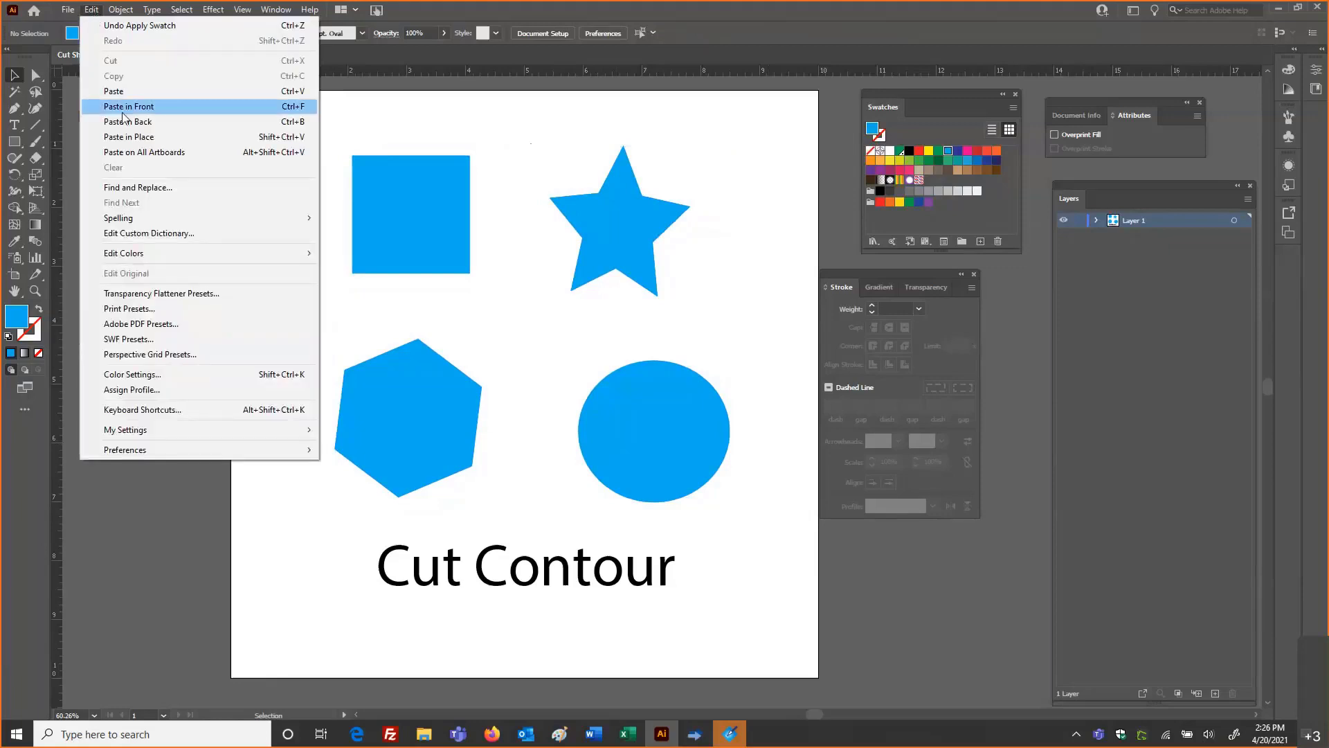
pyautogui.click(125, 139)
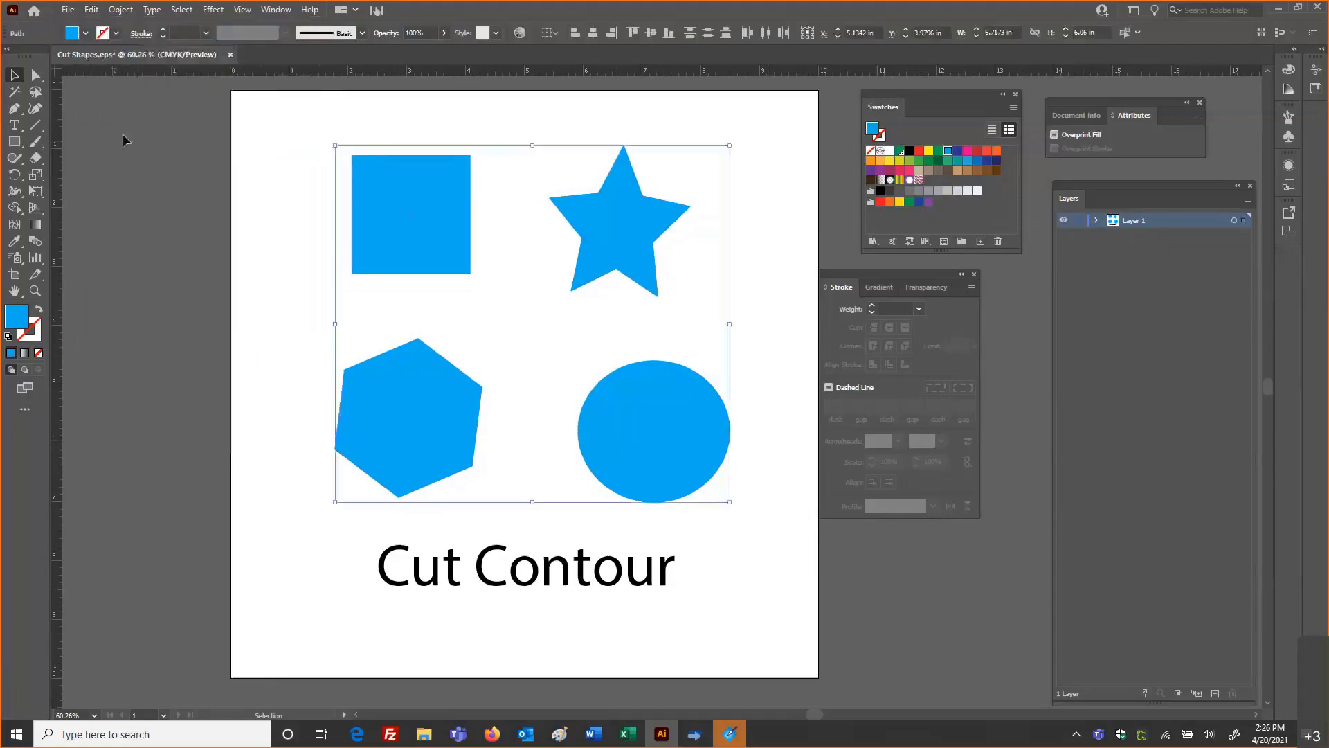
pyautogui.click(270, 215)
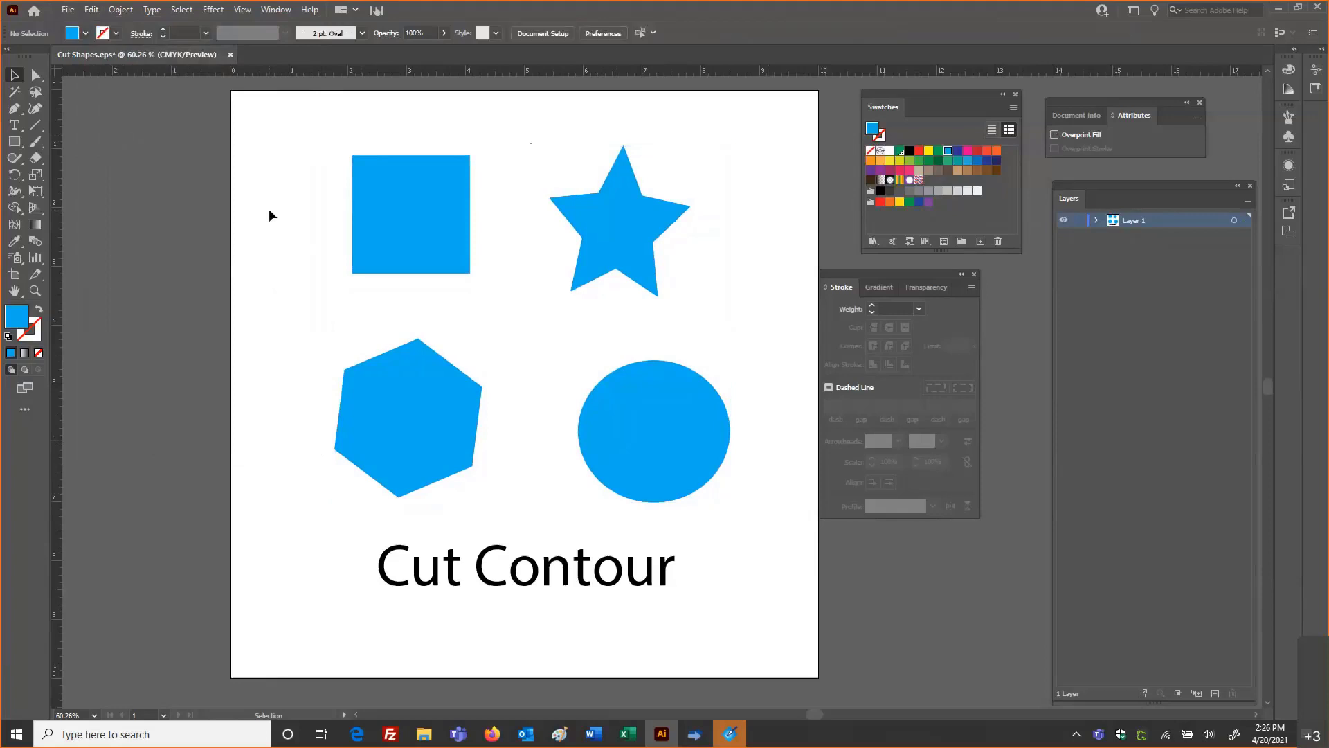
# Step: Fill the pasted copies of the square, star, hexagon and circle with the CutContour spot color
pyautogui.click(367, 183)
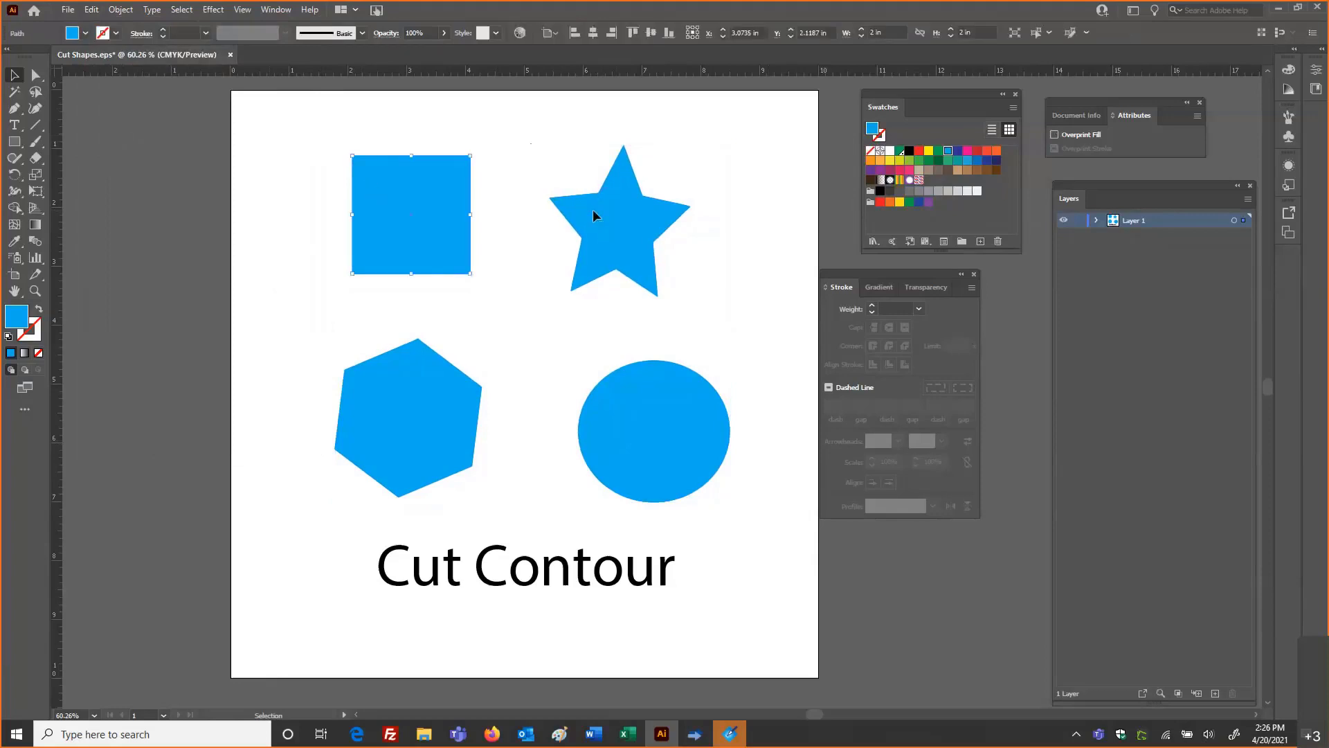
pyautogui.keyDown('shift'); pyautogui.click(592, 215); pyautogui.keyUp('shift')
pyautogui.keyDown('shift'); pyautogui.click(425, 371); pyautogui.keyUp('shift')
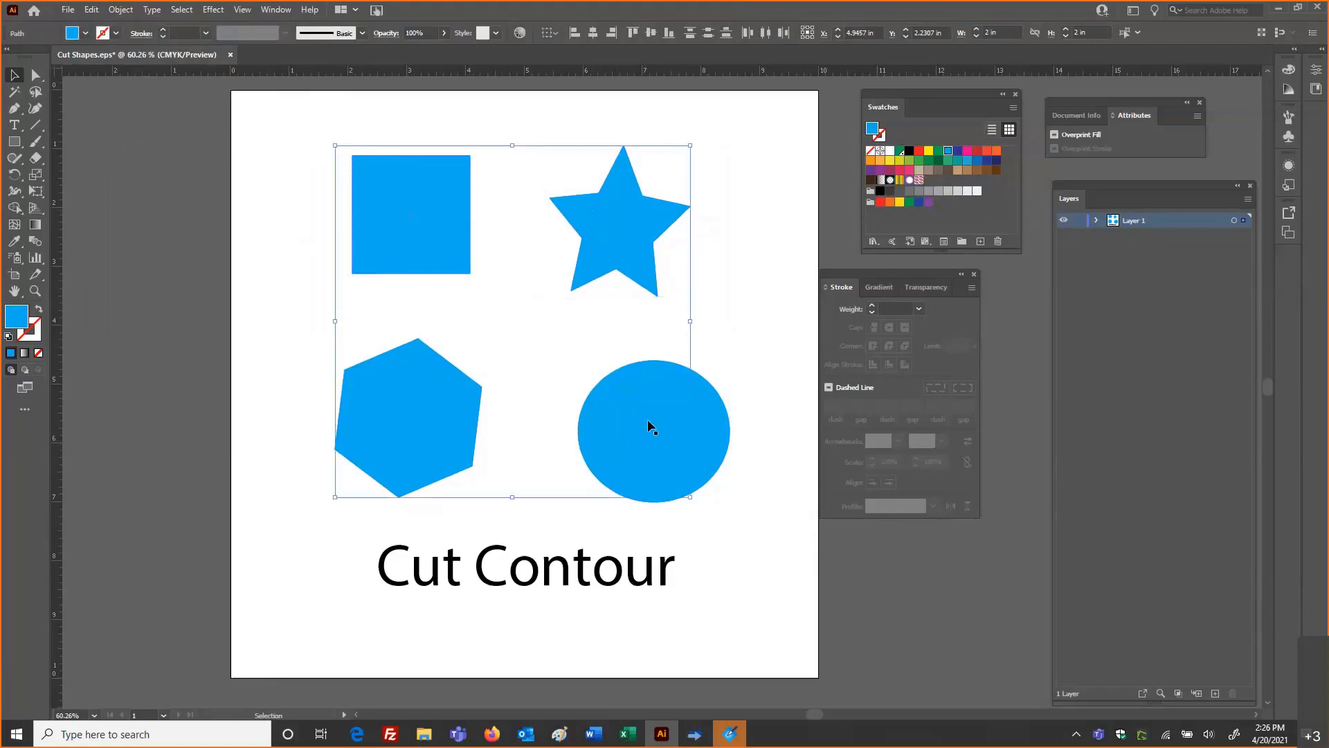
pyautogui.keyDown('shift'); pyautogui.click(592, 392); pyautogui.keyUp('shift')
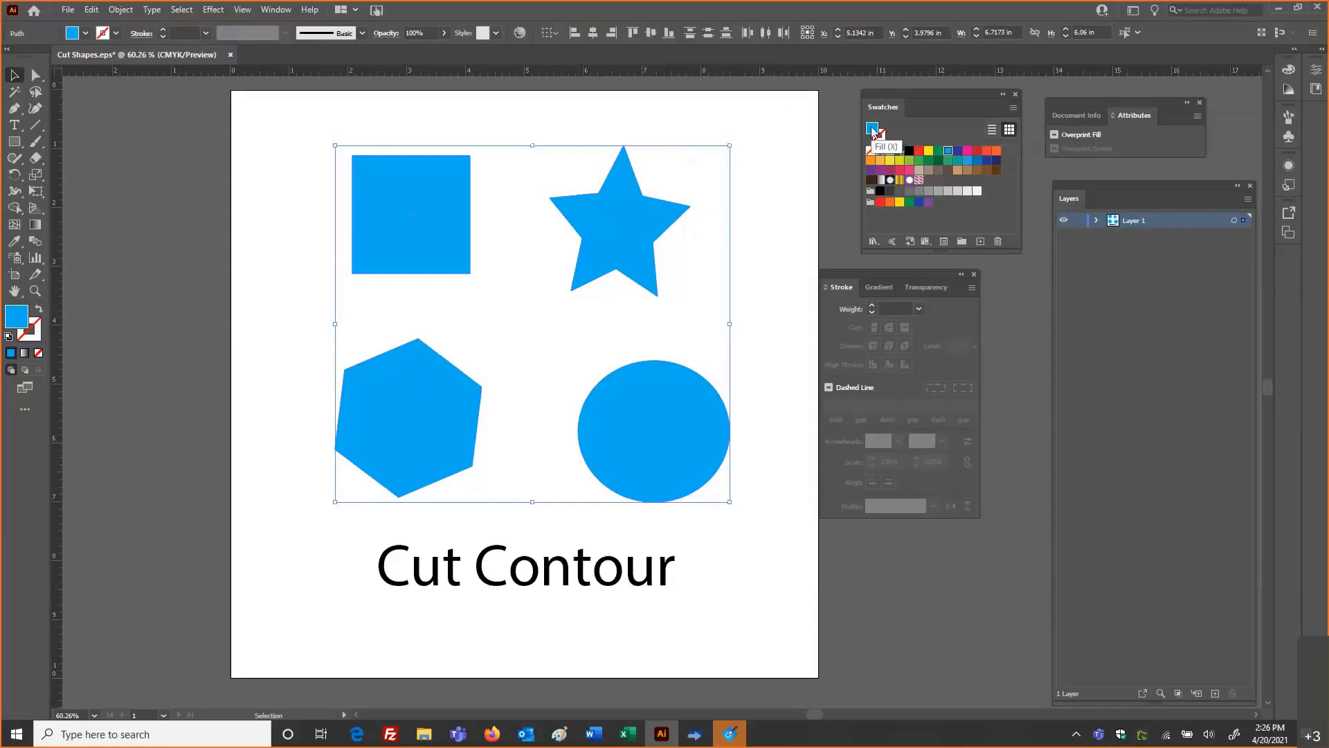
pyautogui.click(900, 151)
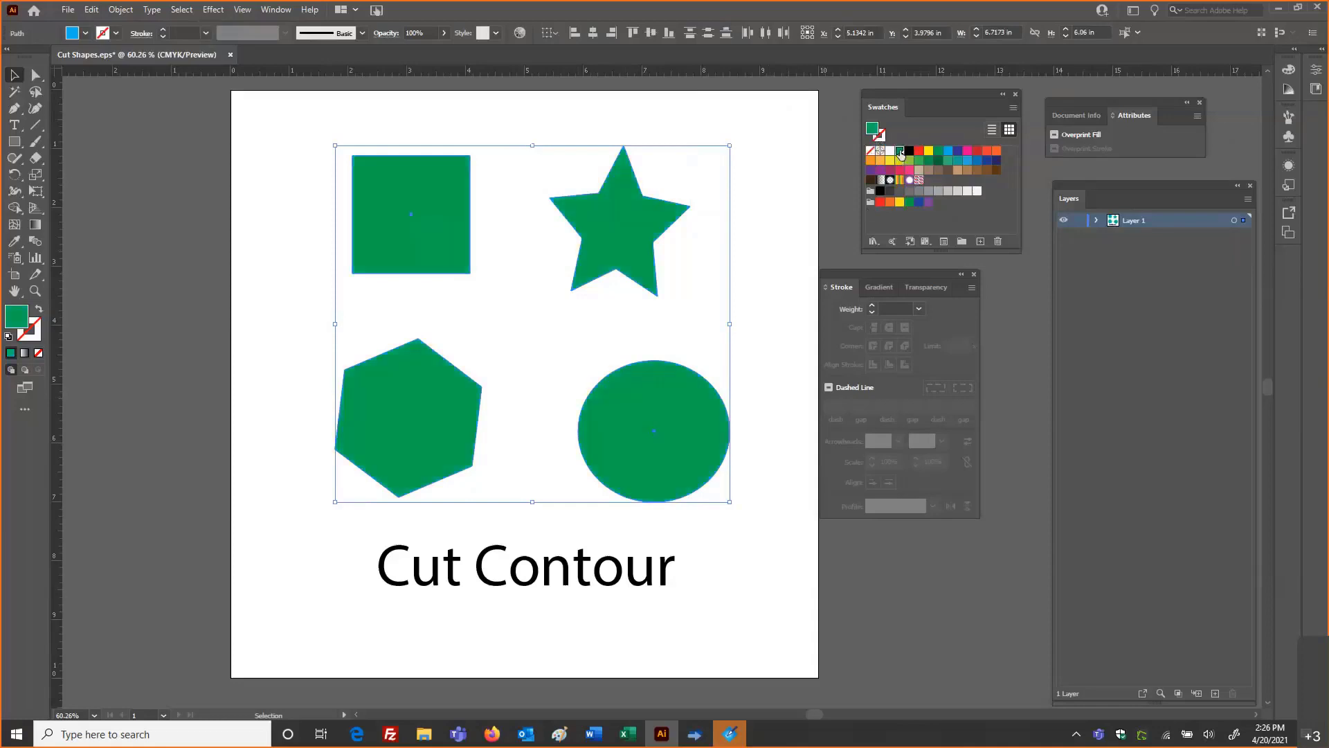
pyautogui.click(792, 156)
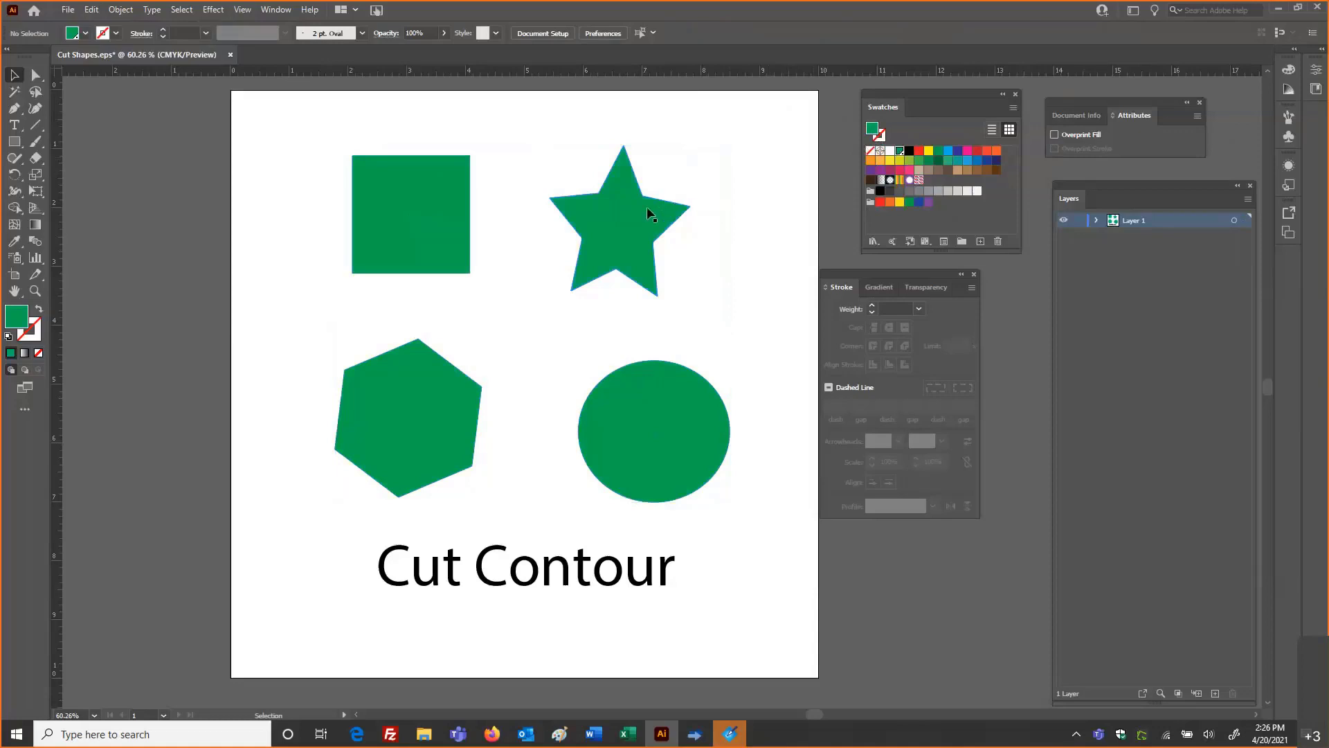
# Step: Move the green star and square copies aside to check for the originals underneath, undoing each move
pyautogui.moveTo(633, 210); pyautogui.dragTo(695, 180)
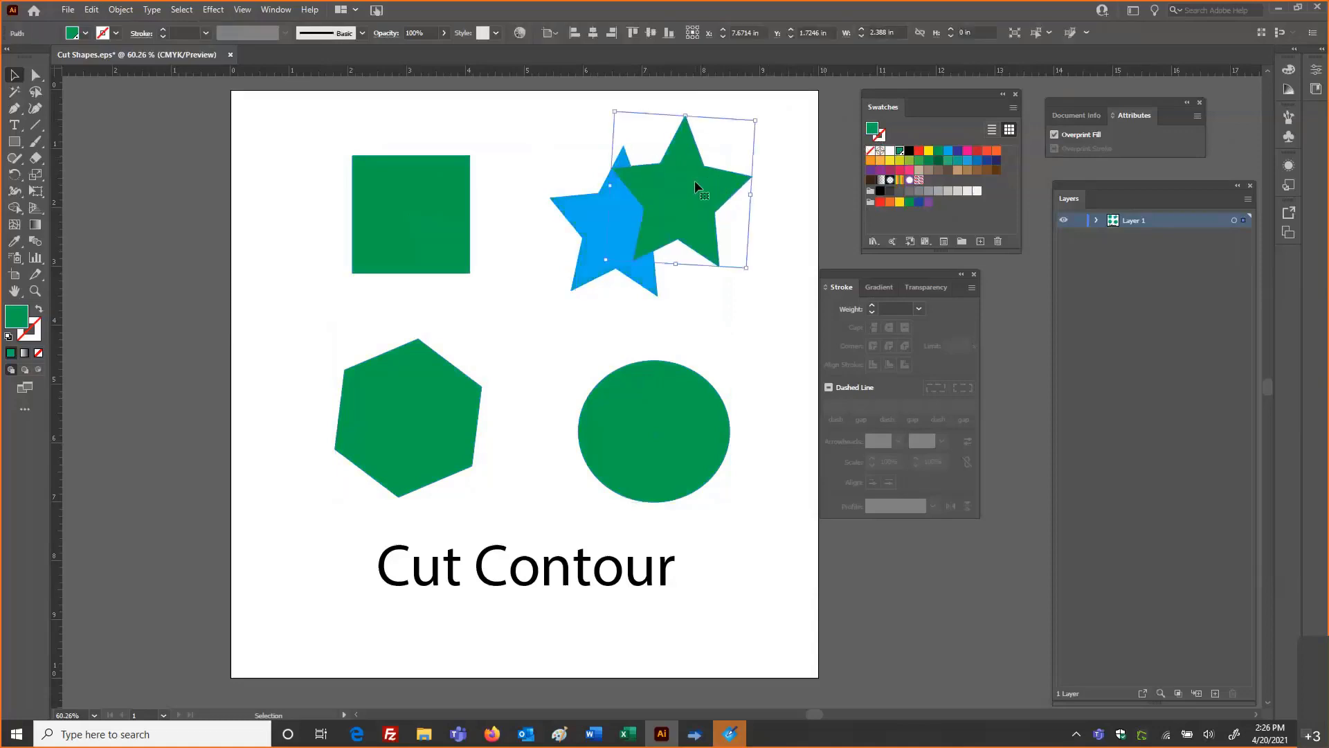
pyautogui.hotkey('ctrl', 'z')
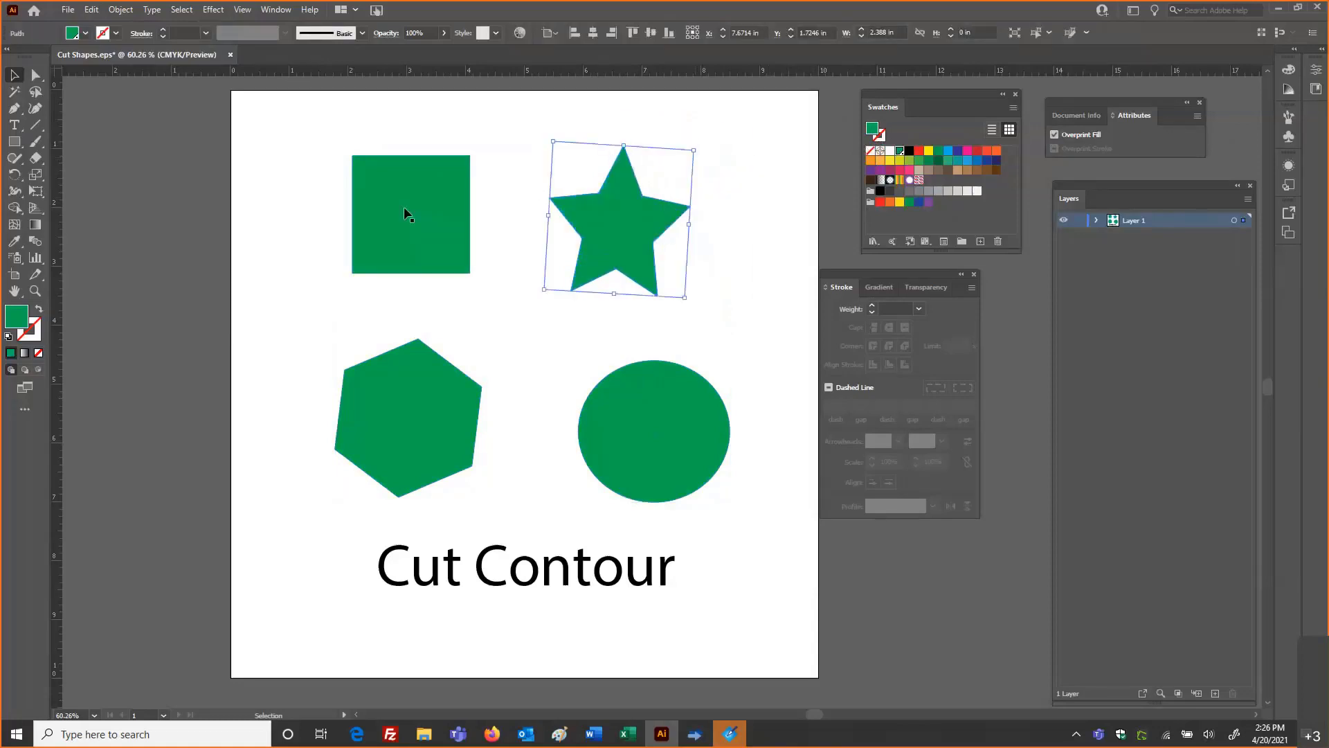
pyautogui.click(404, 208)
pyautogui.moveTo(371, 222); pyautogui.dragTo(309, 185)
pyautogui.hotkey('ctrl', 'z')
pyautogui.press('a')
pyautogui.press('v')
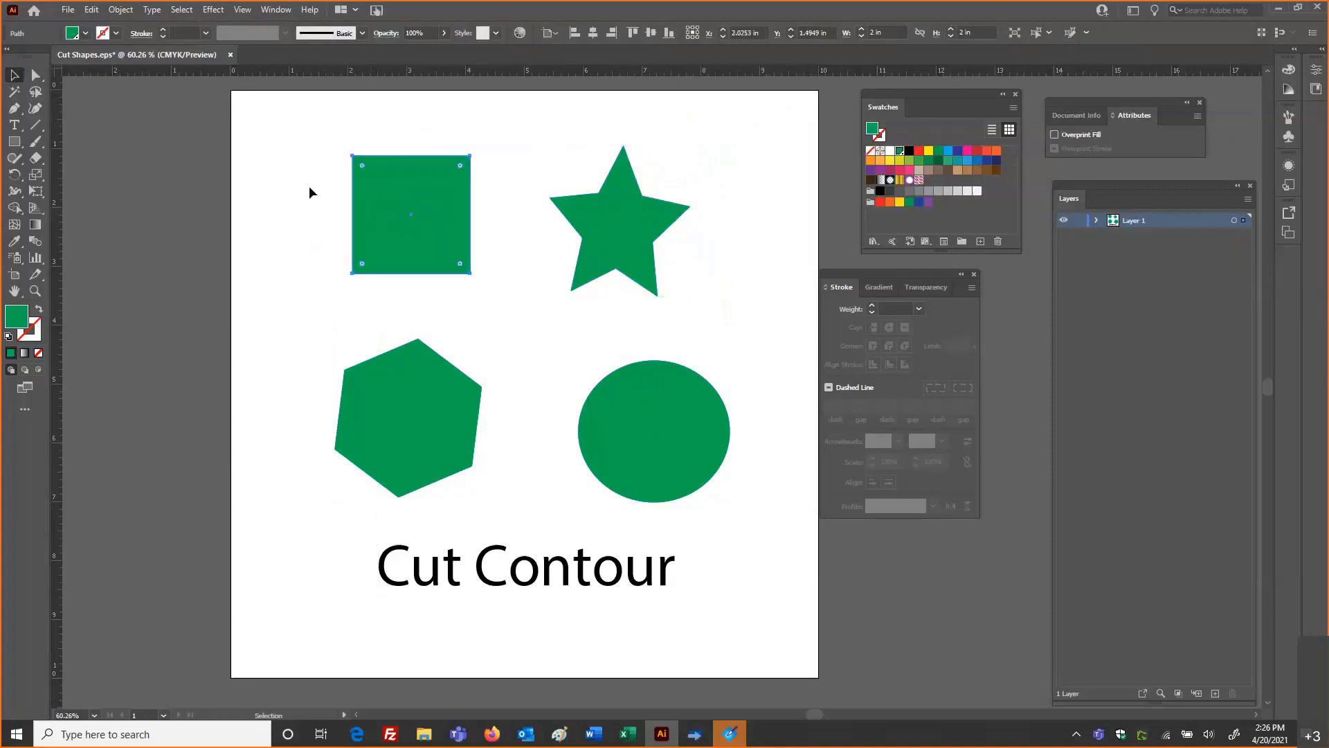
pyautogui.click(308, 185)
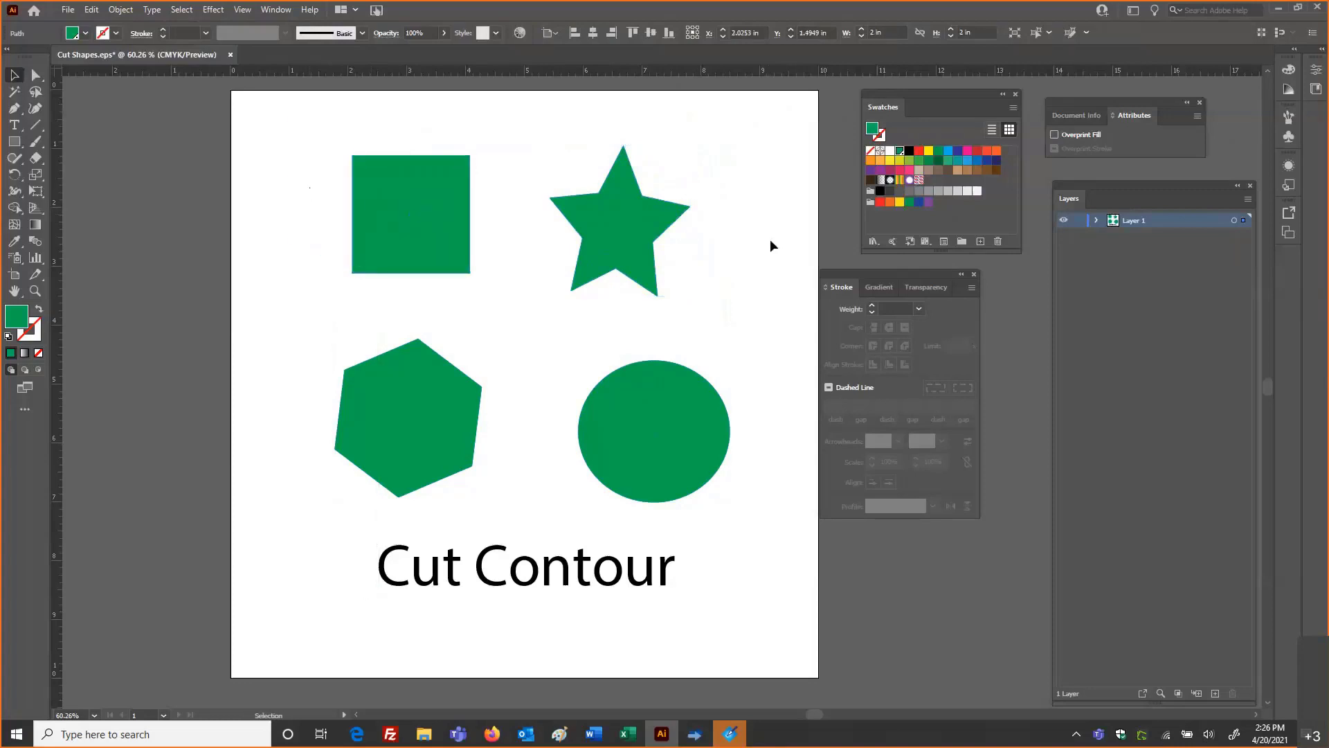
# Step: Expand Layer 1 to list its paths and create a new layer named CutContour
pyautogui.click(1097, 220)
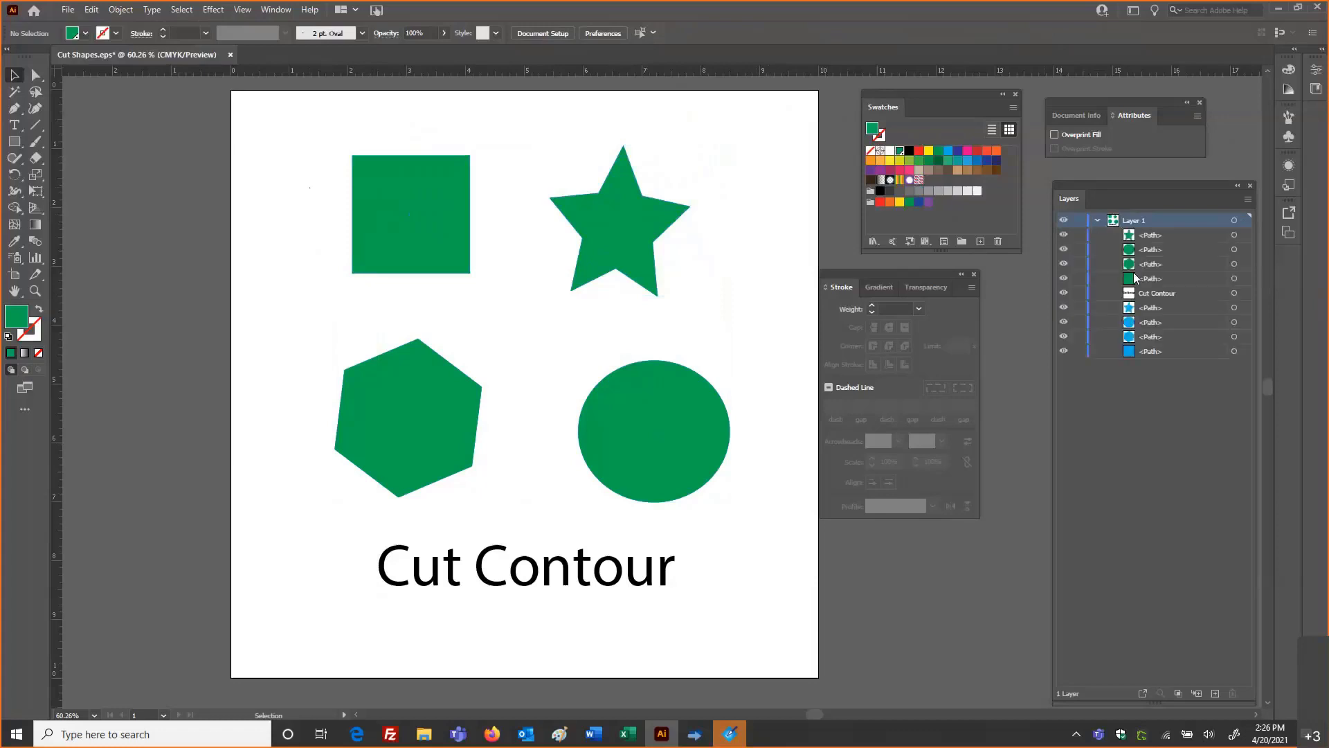
pyautogui.click(1246, 201)
pyautogui.click(1213, 204)
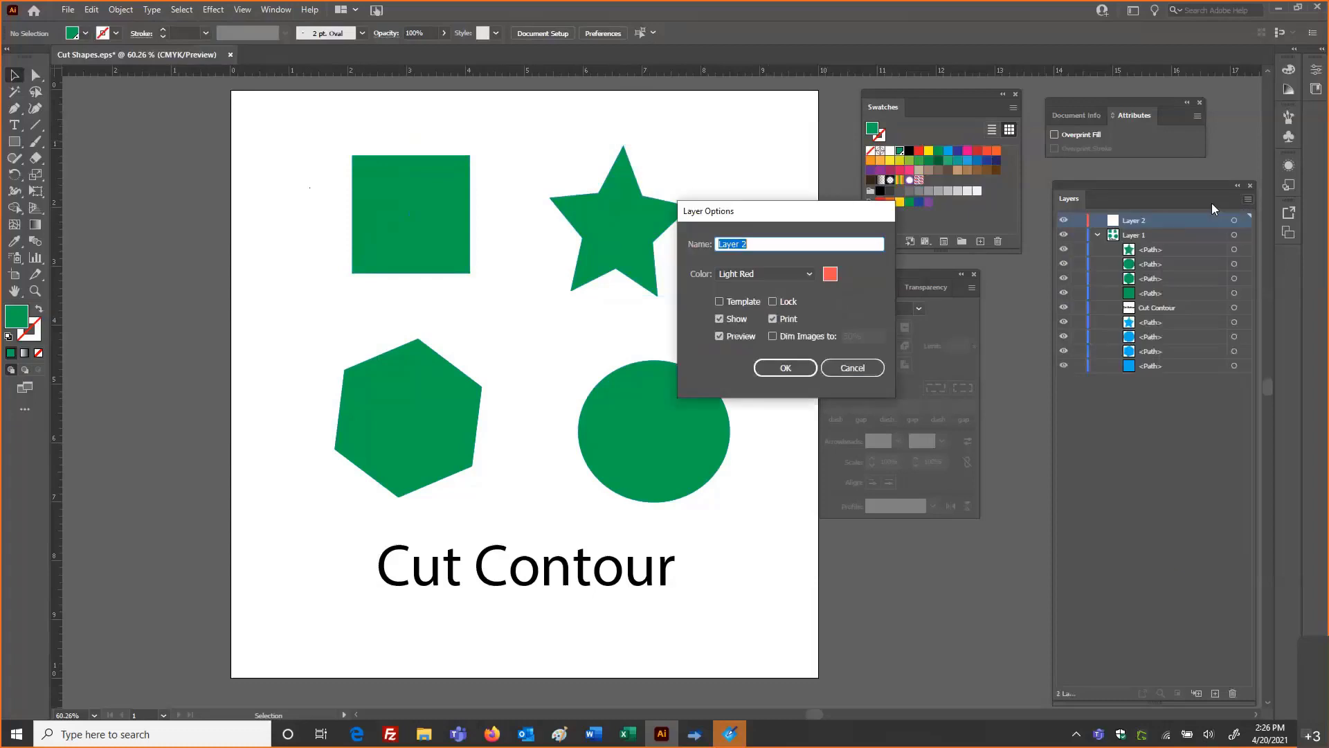
pyautogui.write('CutConou')
pyautogui.press('BackSpace')
pyautogui.press('BackSpace')
pyautogui.press('BackSpace')
pyautogui.press('BackSpace')
pyautogui.write('ntour')
pyautogui.click(761, 368)
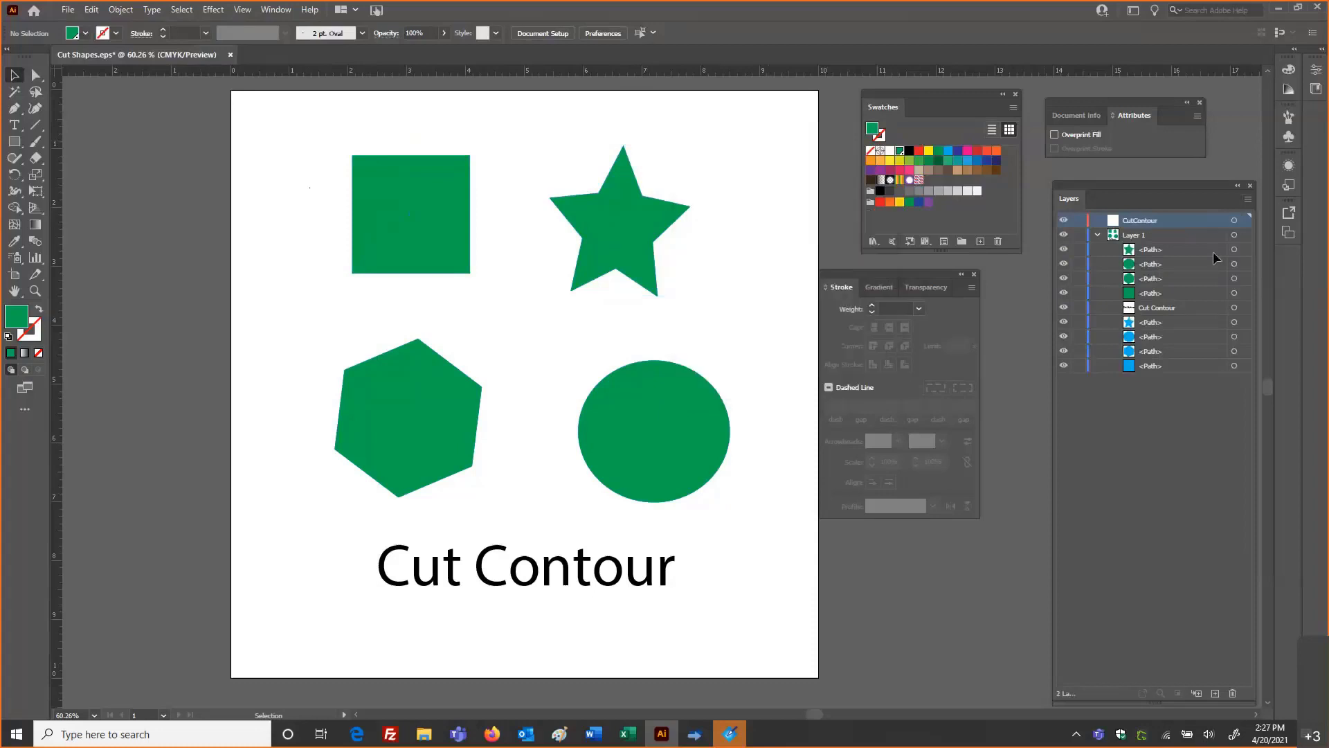
# Step: Move the four green shape paths from Layer 1 into the CutContour layer and expand that layer
pyautogui.click(1152, 250)
pyautogui.keyDown('shift'); pyautogui.click(1153, 294); pyautogui.keyUp('shift')
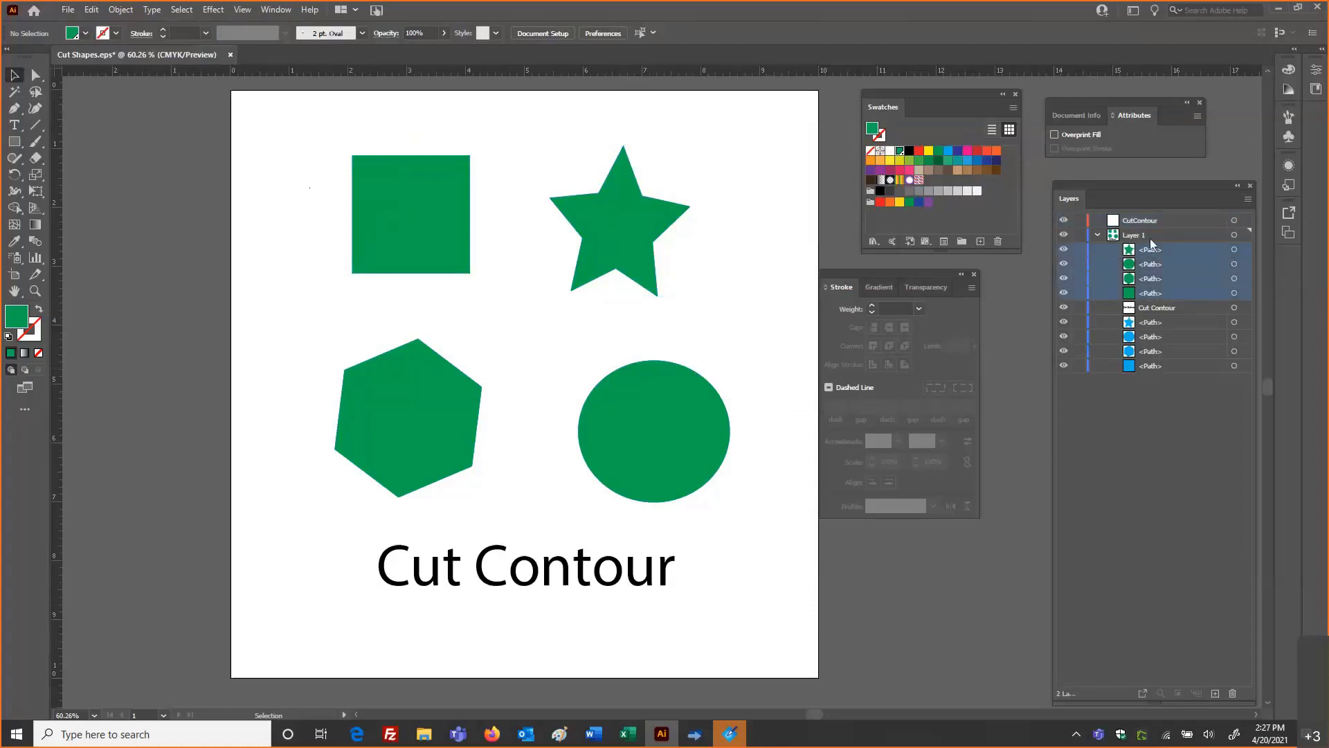
pyautogui.moveTo(1147, 256); pyautogui.dragTo(1141, 220)
pyautogui.click(1096, 220)
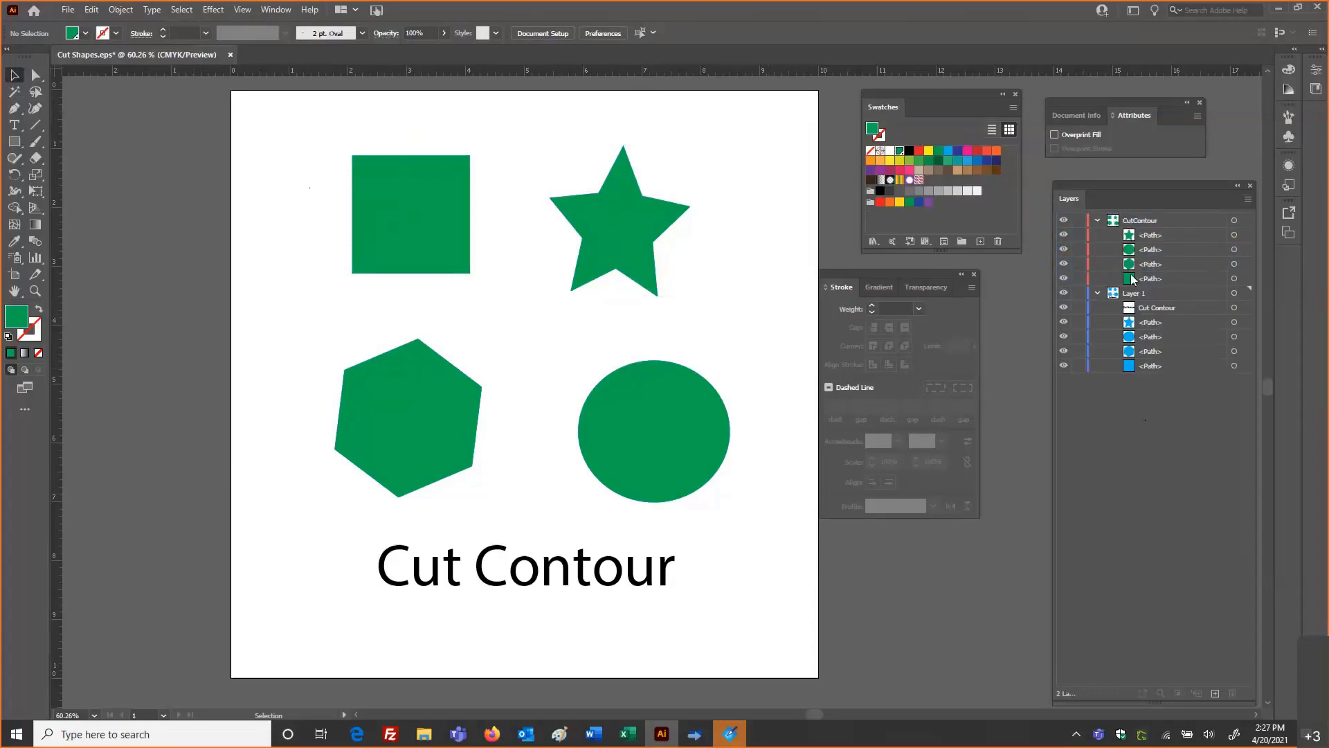
# Step: Hide and show the CutContour layer to check the original shapes underneath, leaving it visible
pyautogui.click(1063, 222)
pyautogui.click(1063, 222)
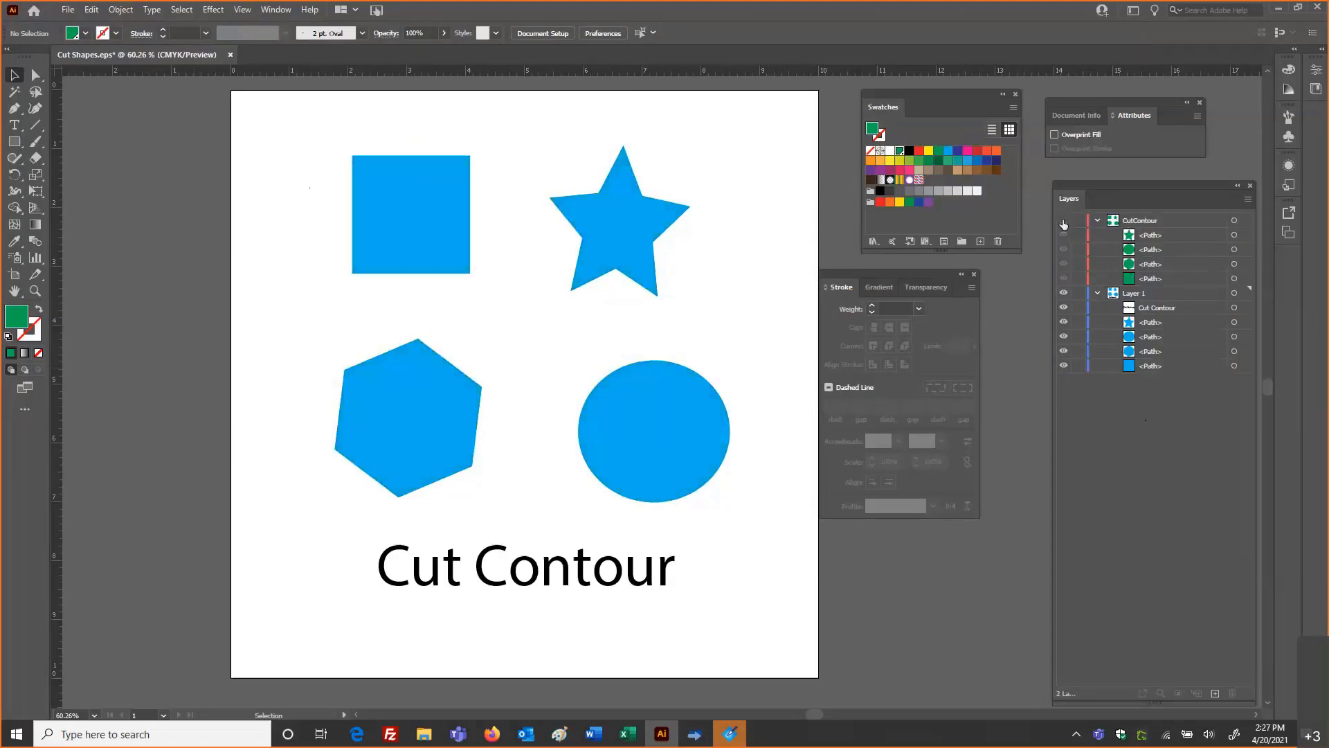
pyautogui.click(1063, 221)
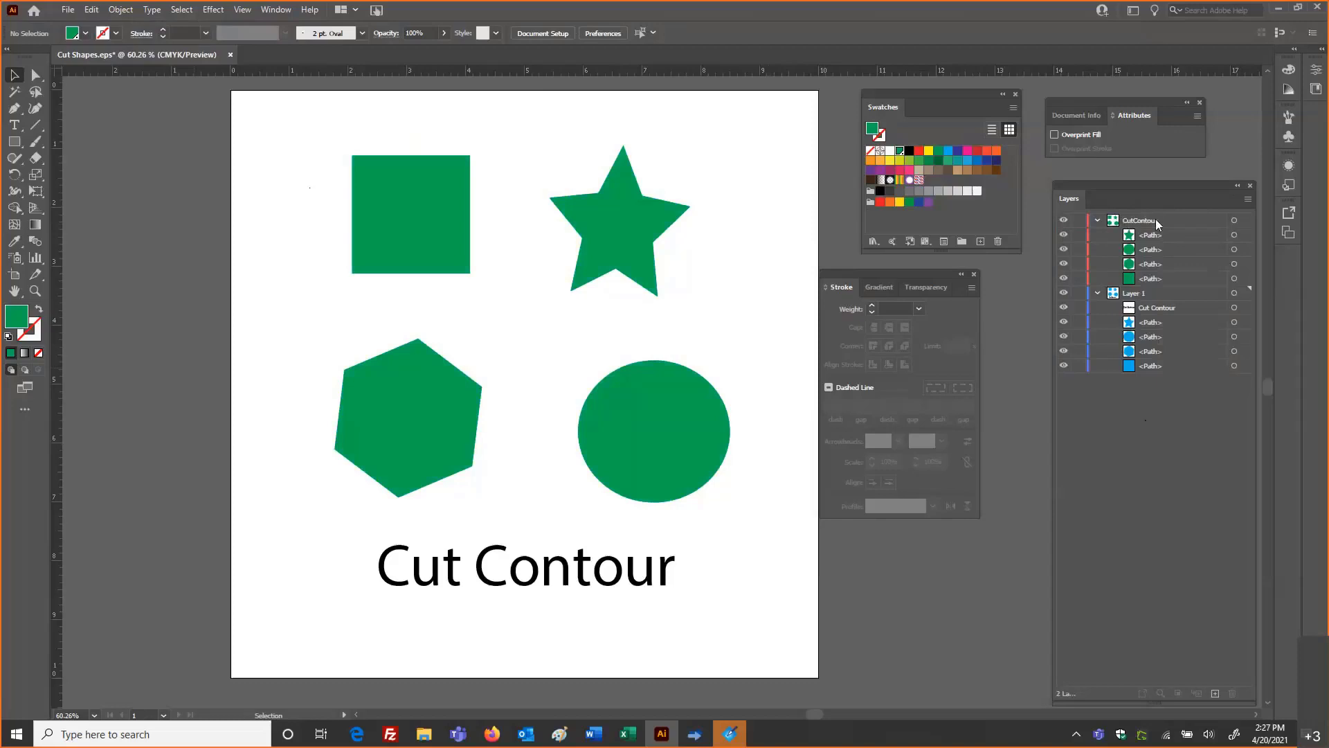
# Step: Switch to Thrive CUT-Server to review the Graphtec FC8600's CutContour cut layer setting, close the settings and return to Illustrator
pyautogui.click(732, 735)
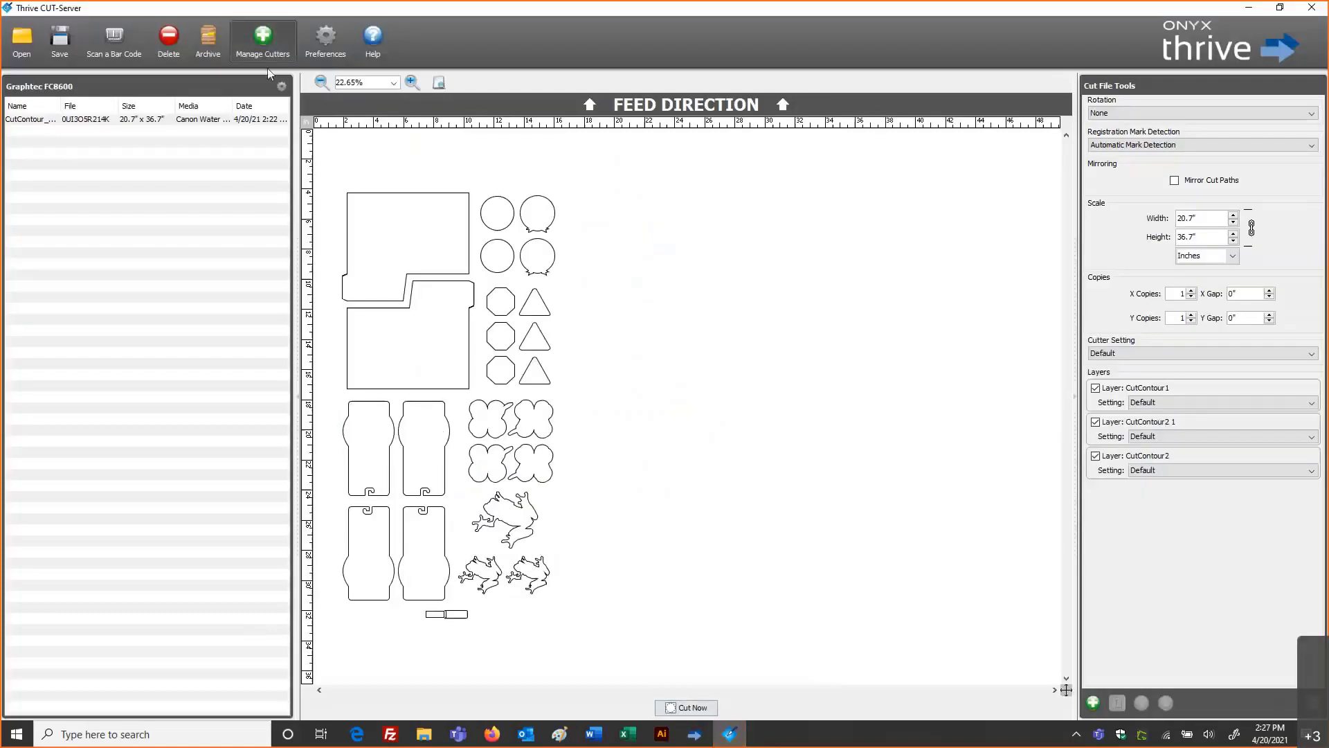
pyautogui.click(281, 86)
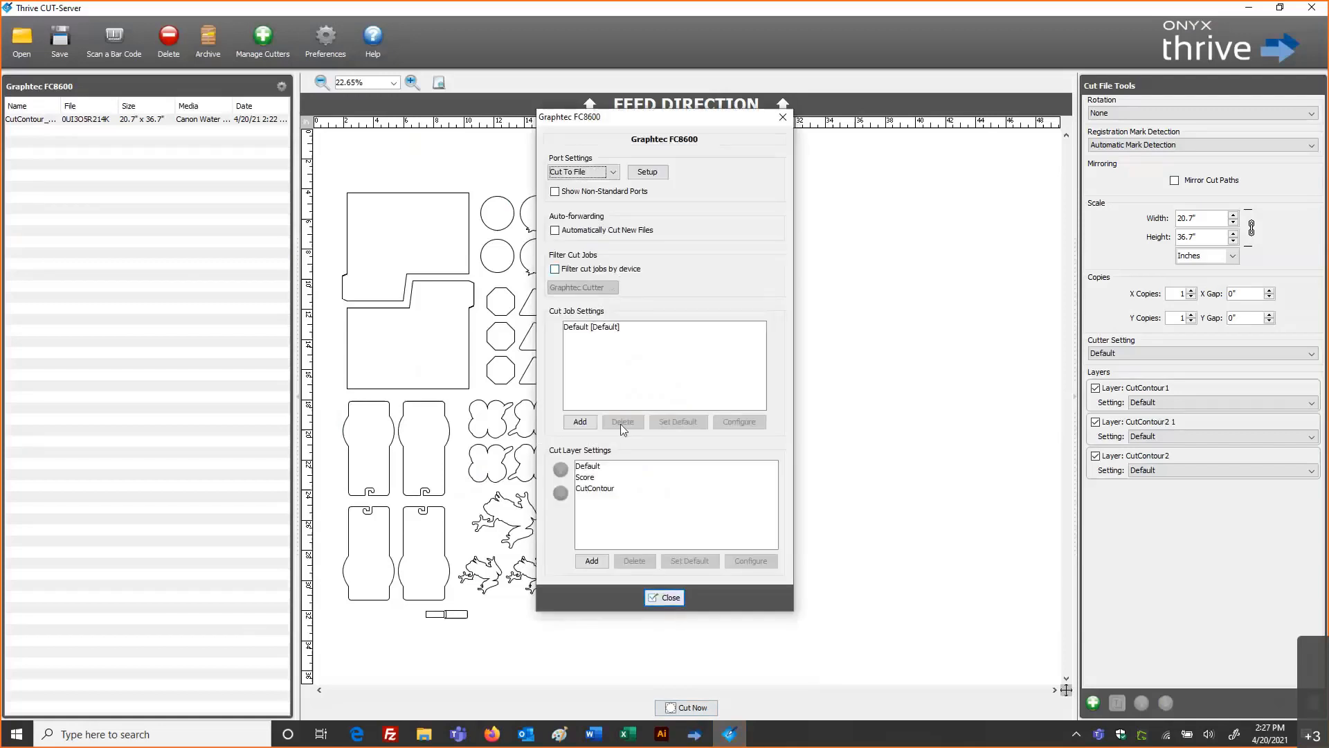
pyautogui.click(598, 490)
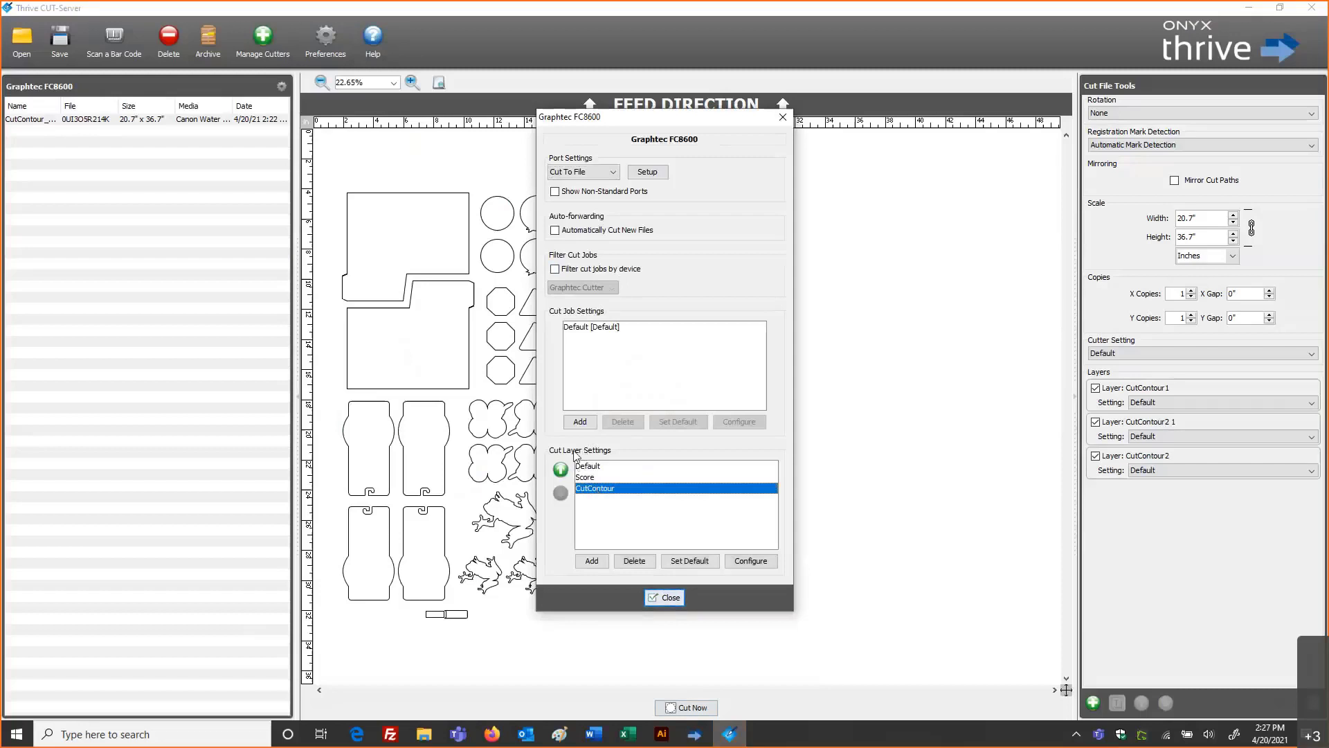
pyautogui.click(668, 597)
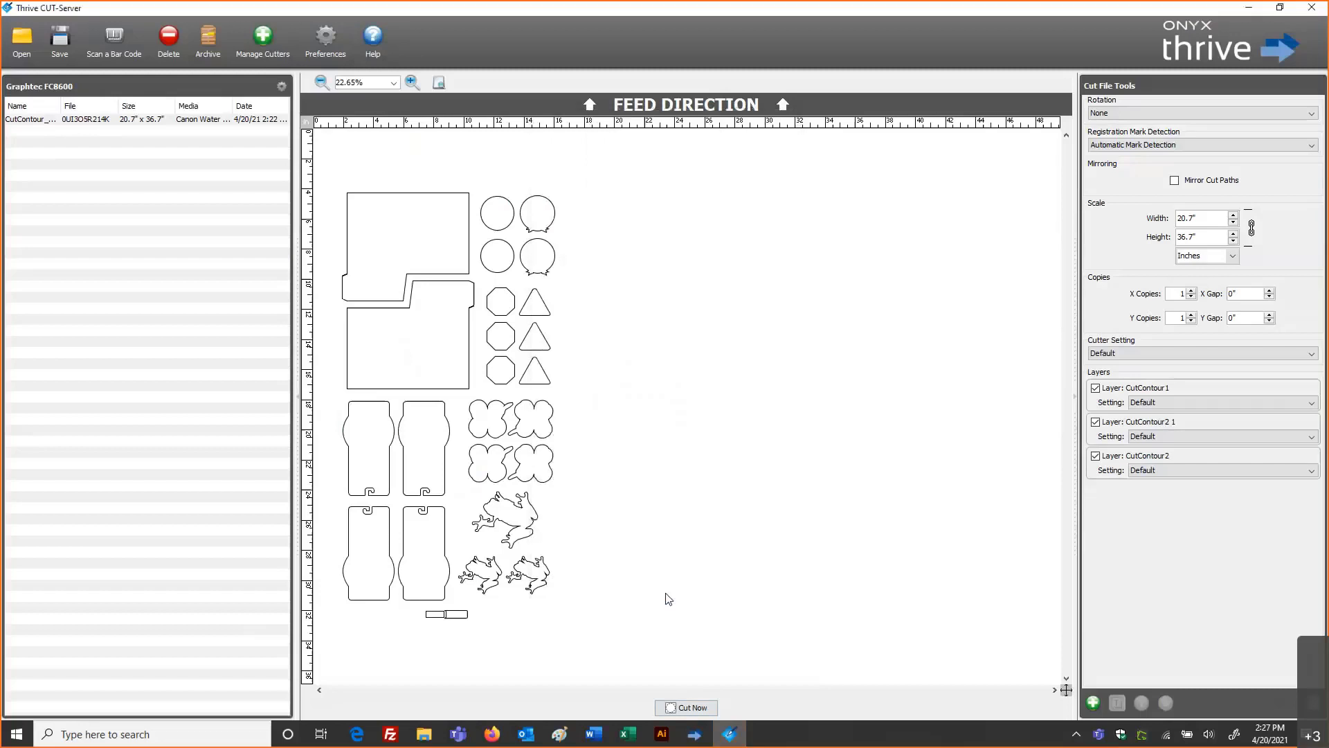
pyautogui.click(1249, 9)
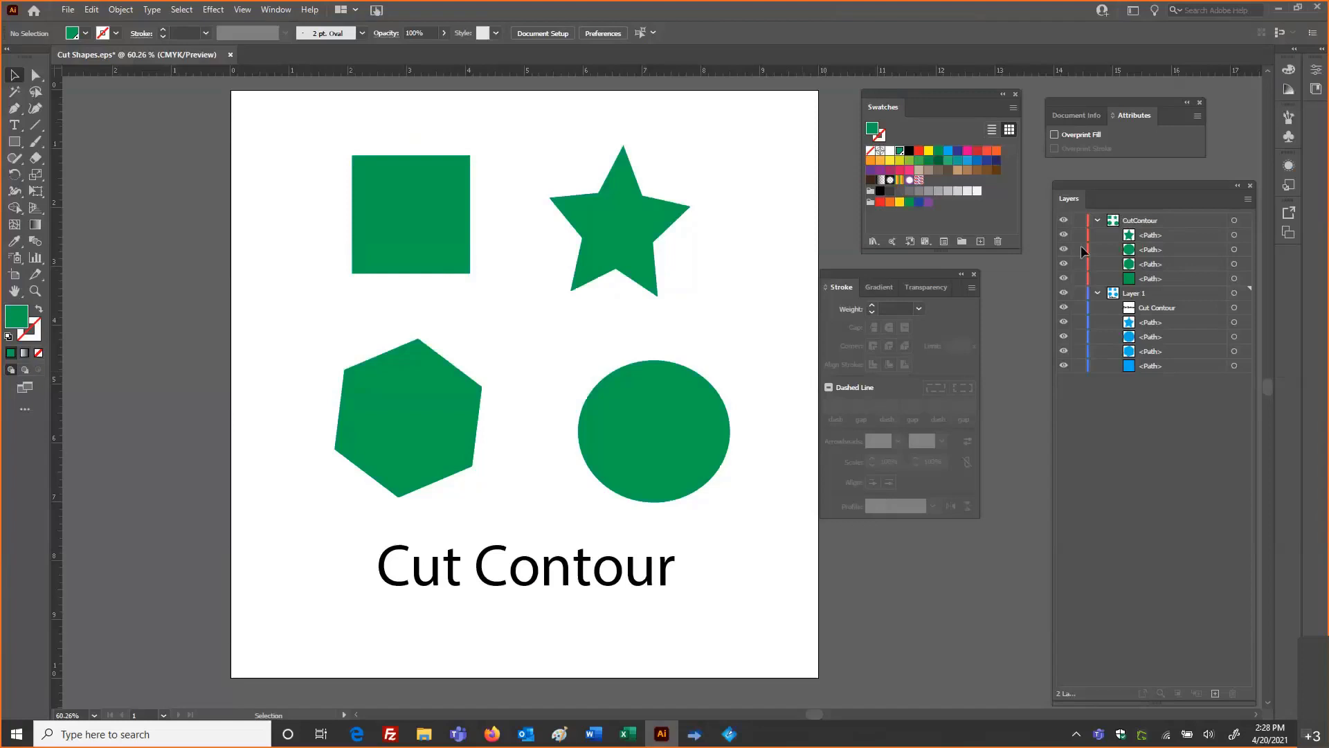
# Step: Create a spot color swatch named Score with CMYK values 0, 98, 100, 0, and select it
pyautogui.click(1013, 108)
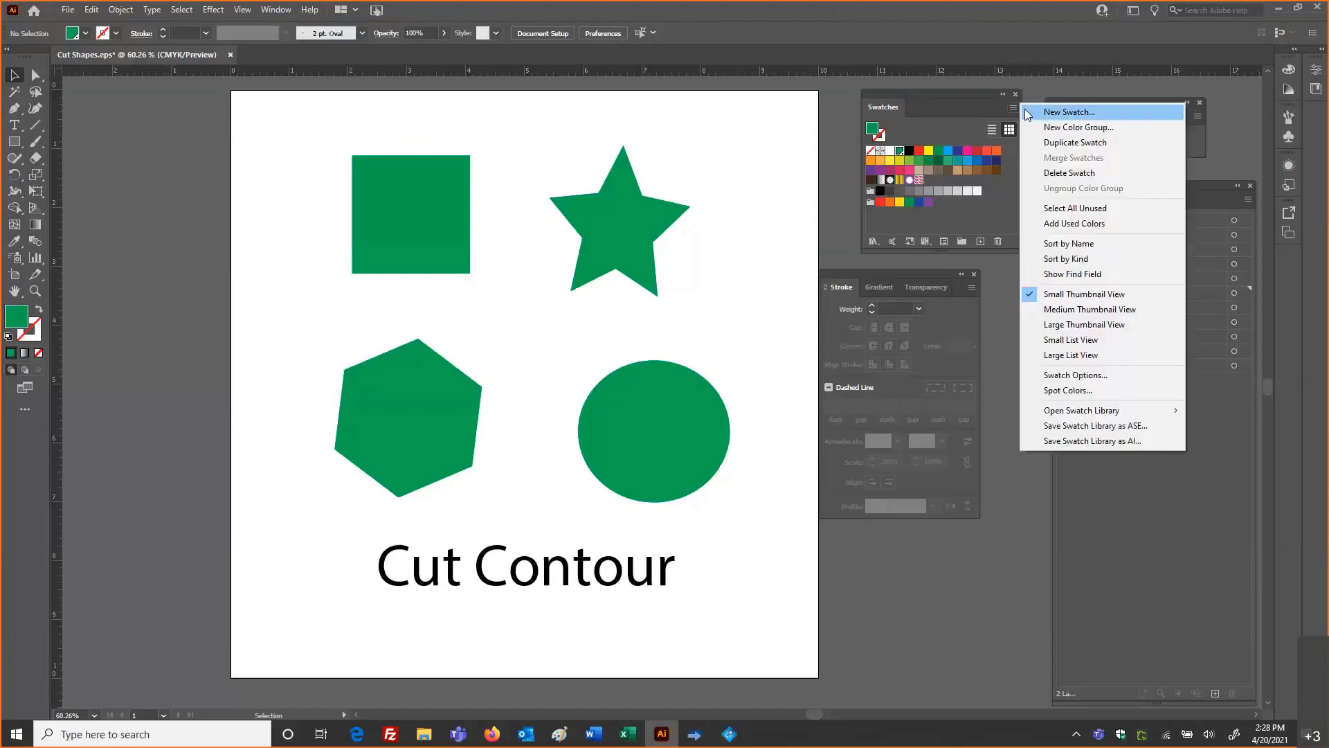
pyautogui.click(1025, 111)
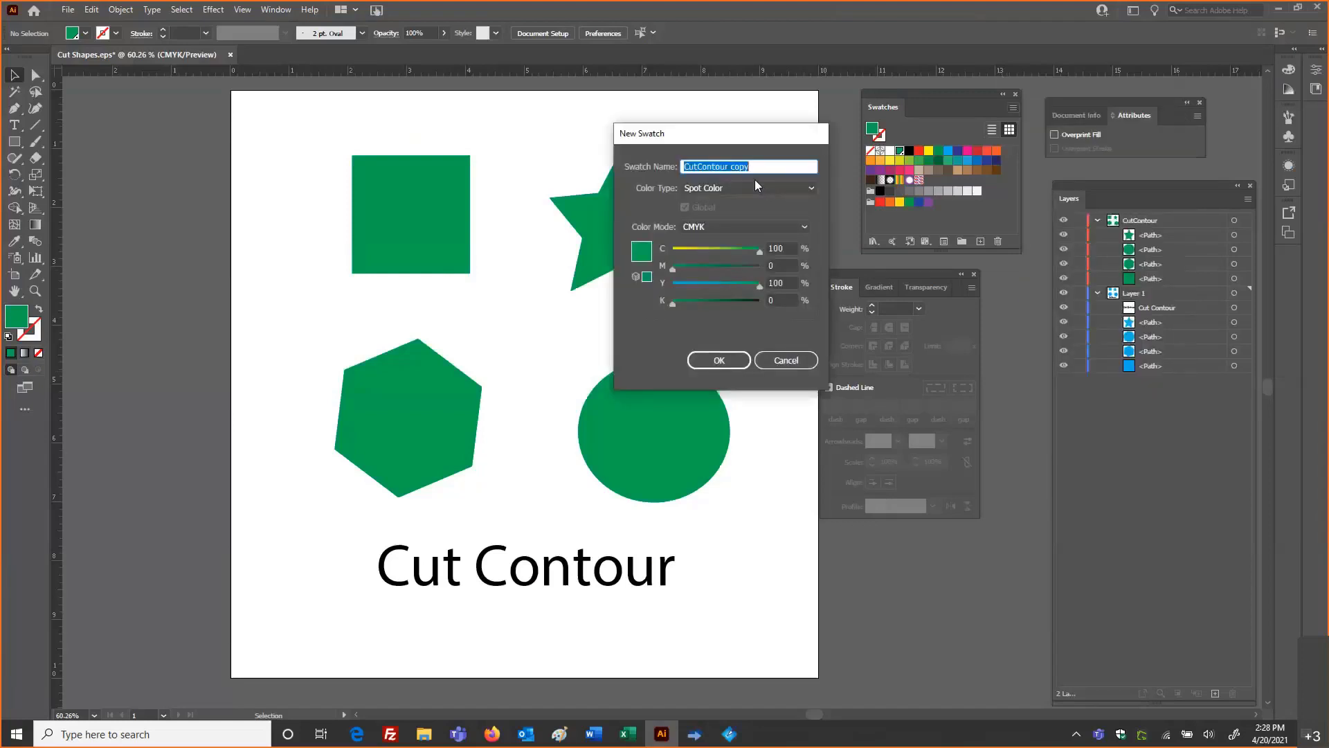
pyautogui.write('Score')
pyautogui.moveTo(759, 251)
pyautogui.mouseDown()
pyautogui.moveTo(672, 251)
pyautogui.moveTo(758, 268)
pyautogui.mouseUp()
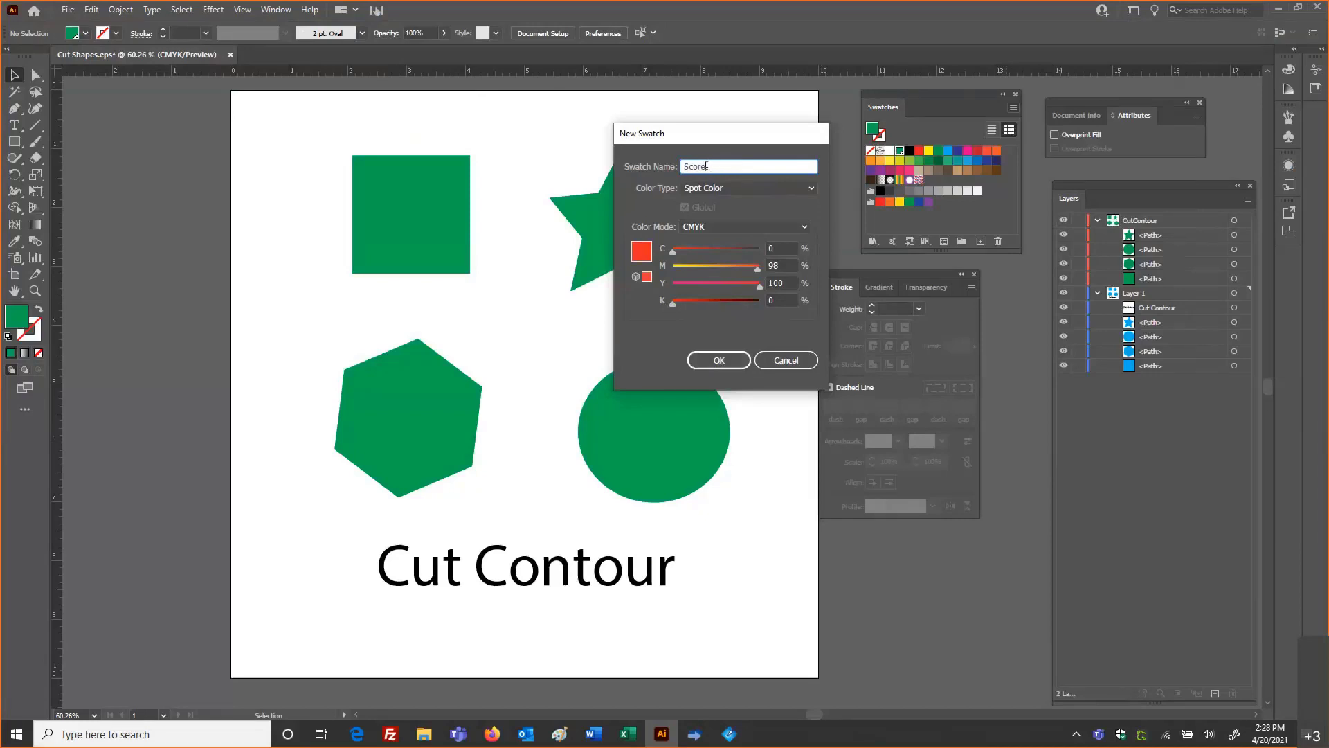
pyautogui.doubleClick(706, 165)
pyautogui.click(720, 163)
pyautogui.click(739, 360)
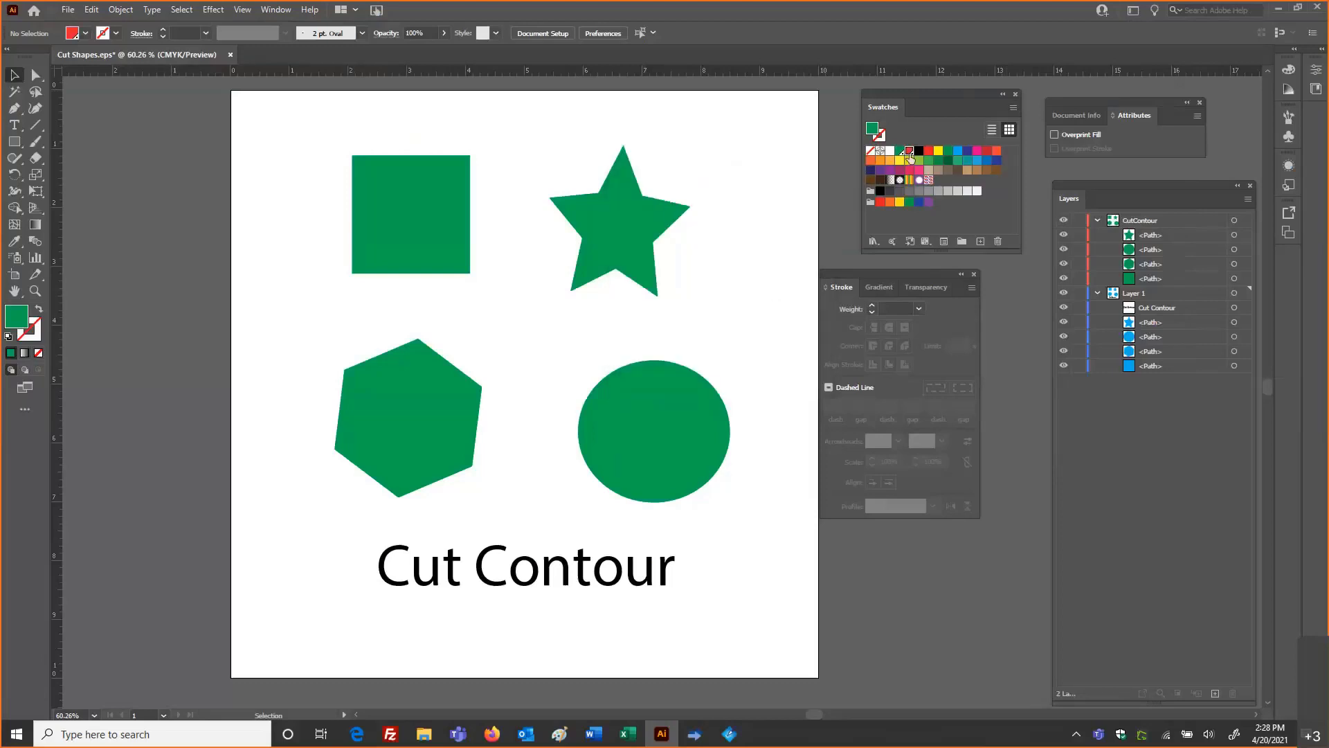
pyautogui.click(909, 157)
# Step: Save the artwork in the Cutting Files folder as Cut Shapes4202021.eps with the default Illustrator 2020 EPS options
pyautogui.click(68, 10)
pyautogui.click(97, 152)
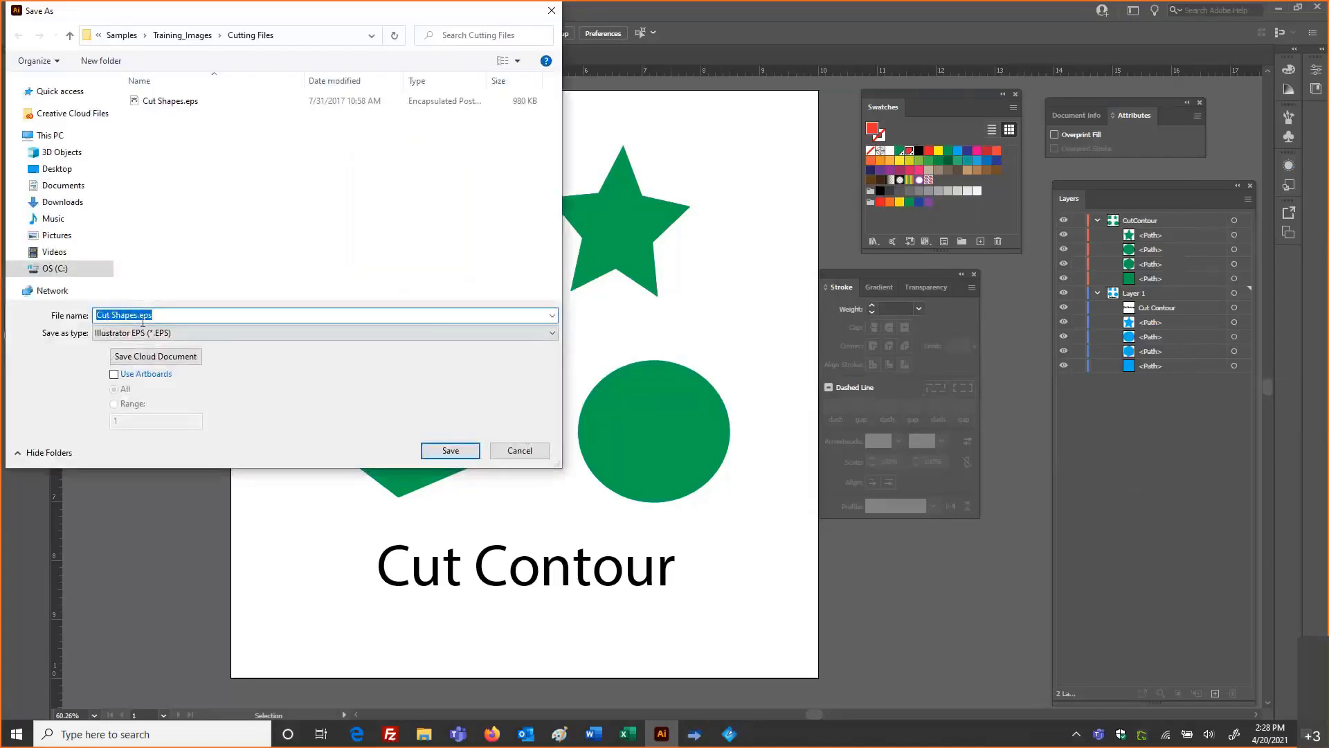
pyautogui.click(142, 317)
pyautogui.click(122, 34)
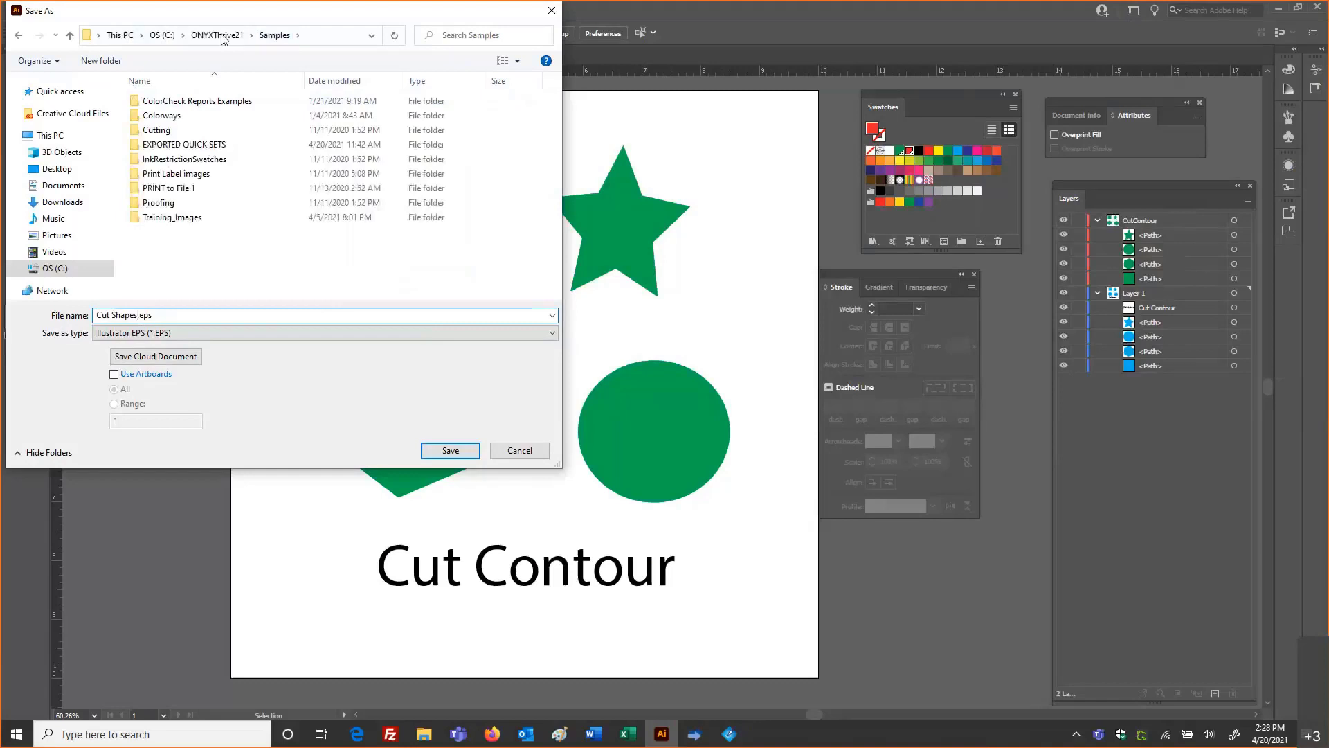
pyautogui.doubleClick(167, 217)
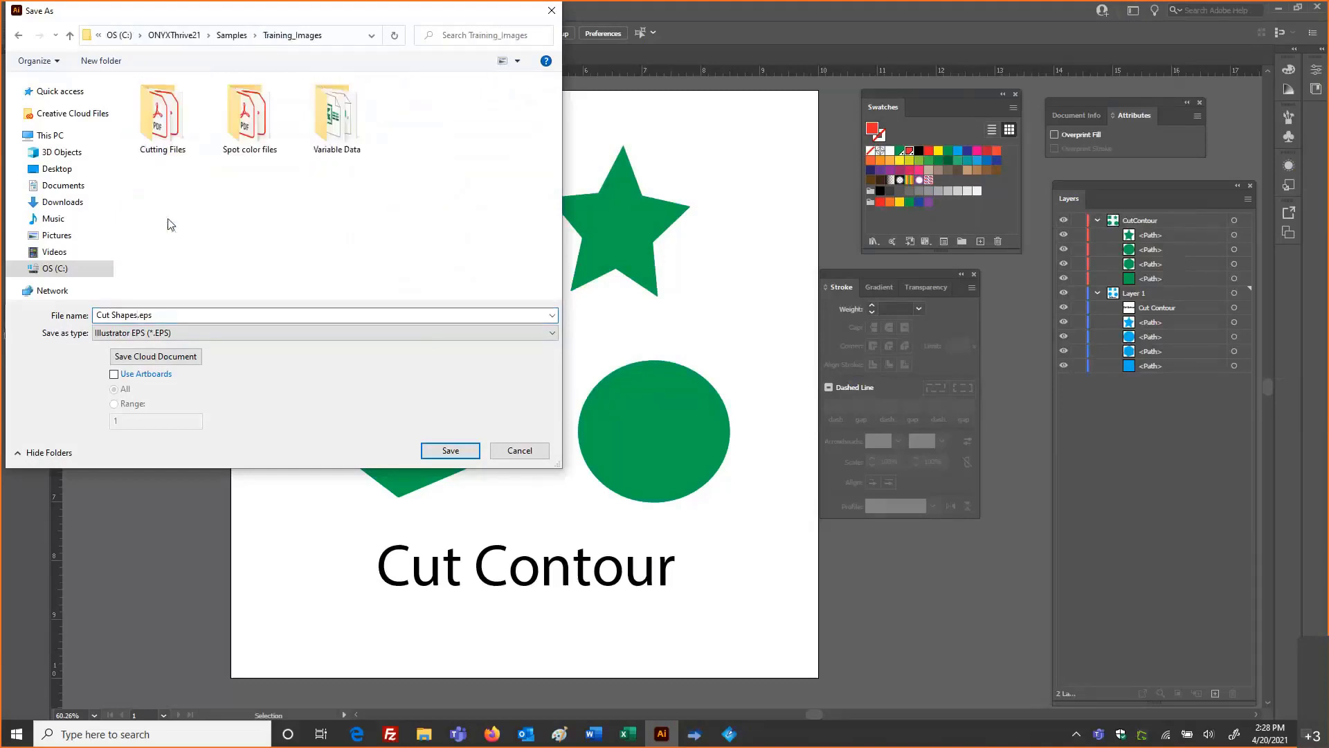
pyautogui.doubleClick(160, 117)
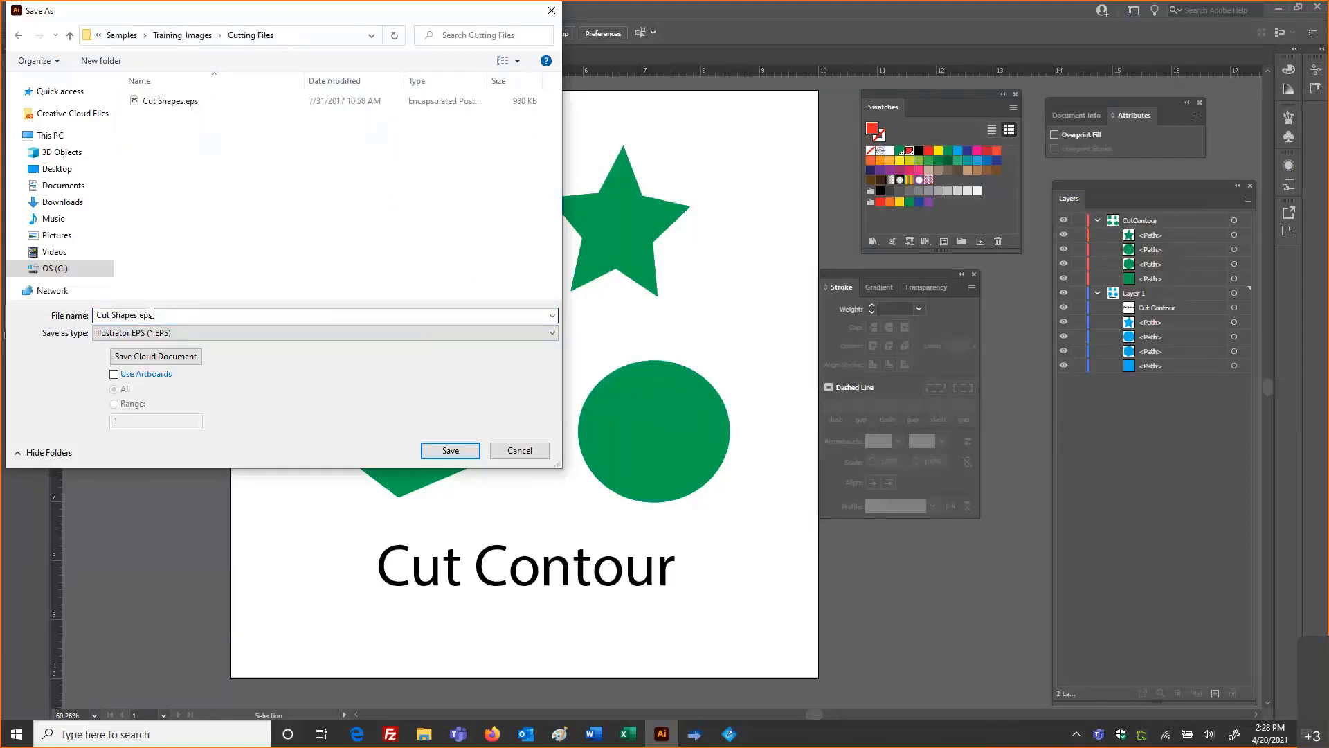
pyautogui.click(151, 313)
pyautogui.click(138, 317)
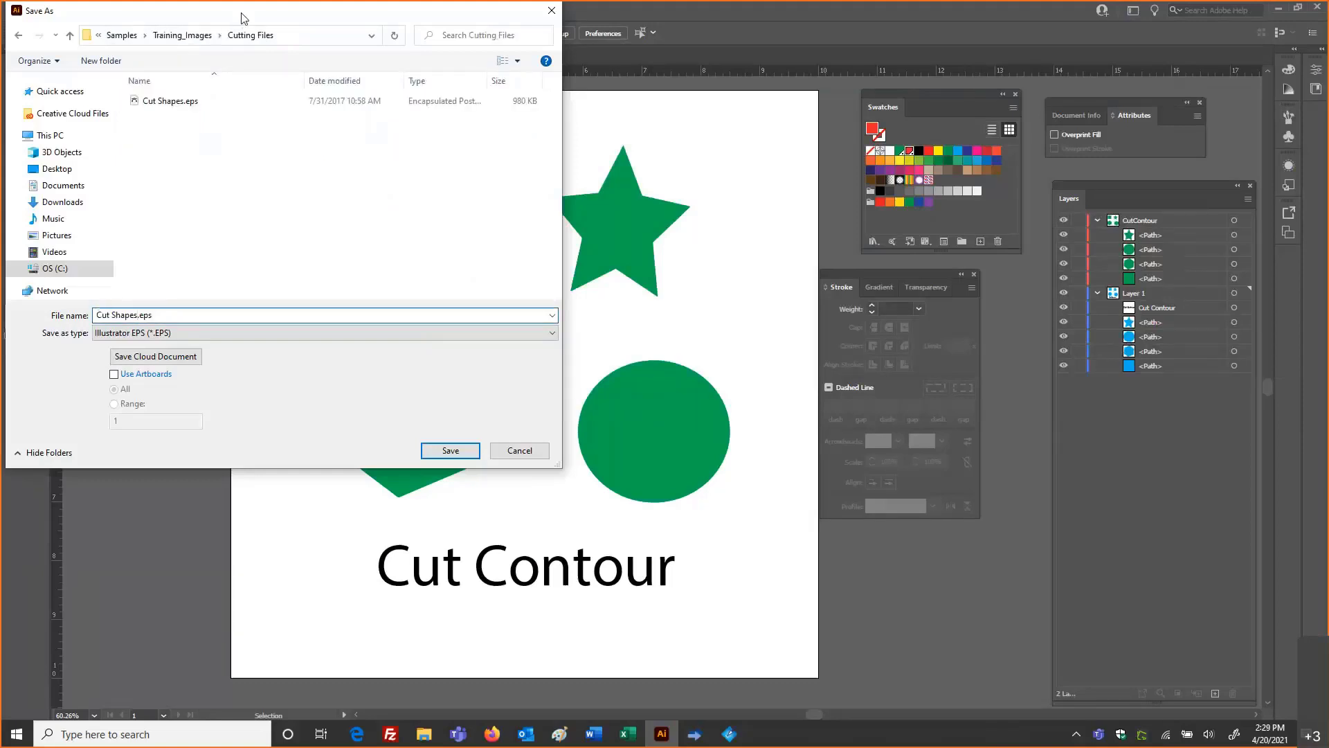
pyautogui.write('4202021')
pyautogui.press('Return')
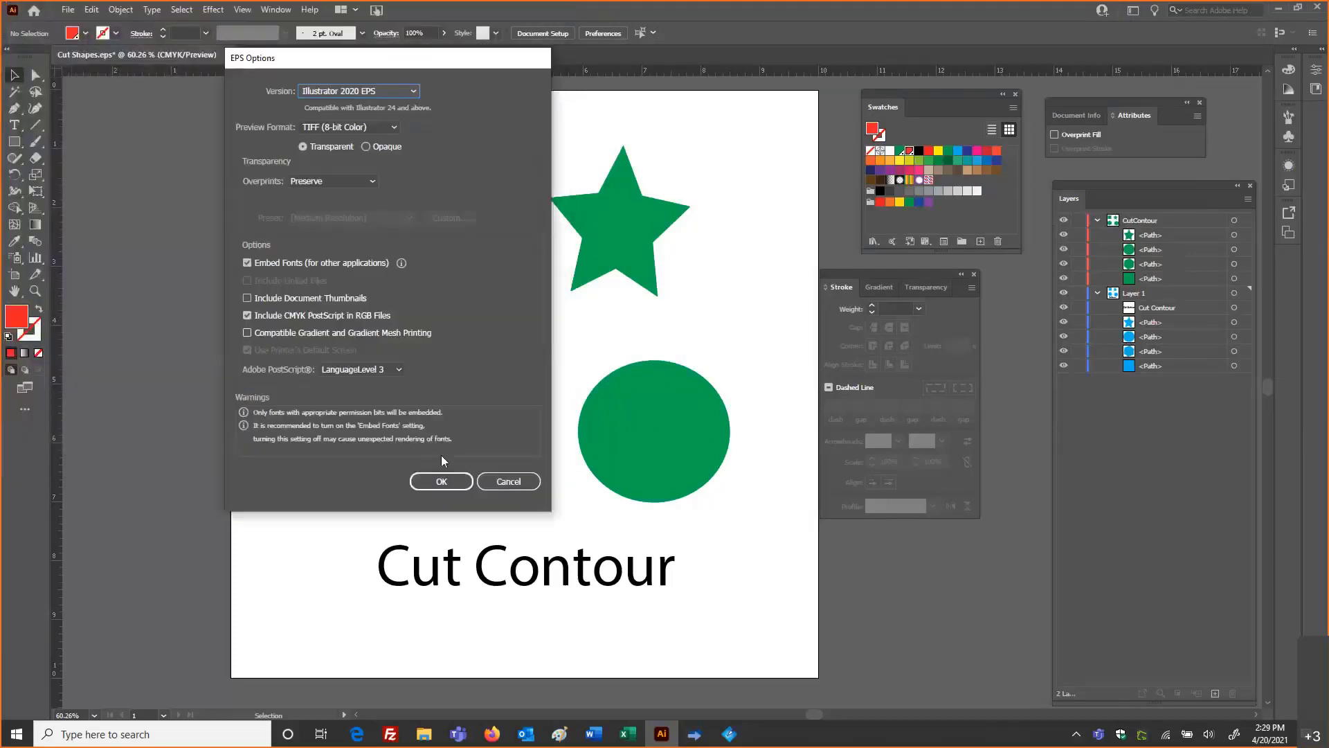
pyautogui.click(440, 482)
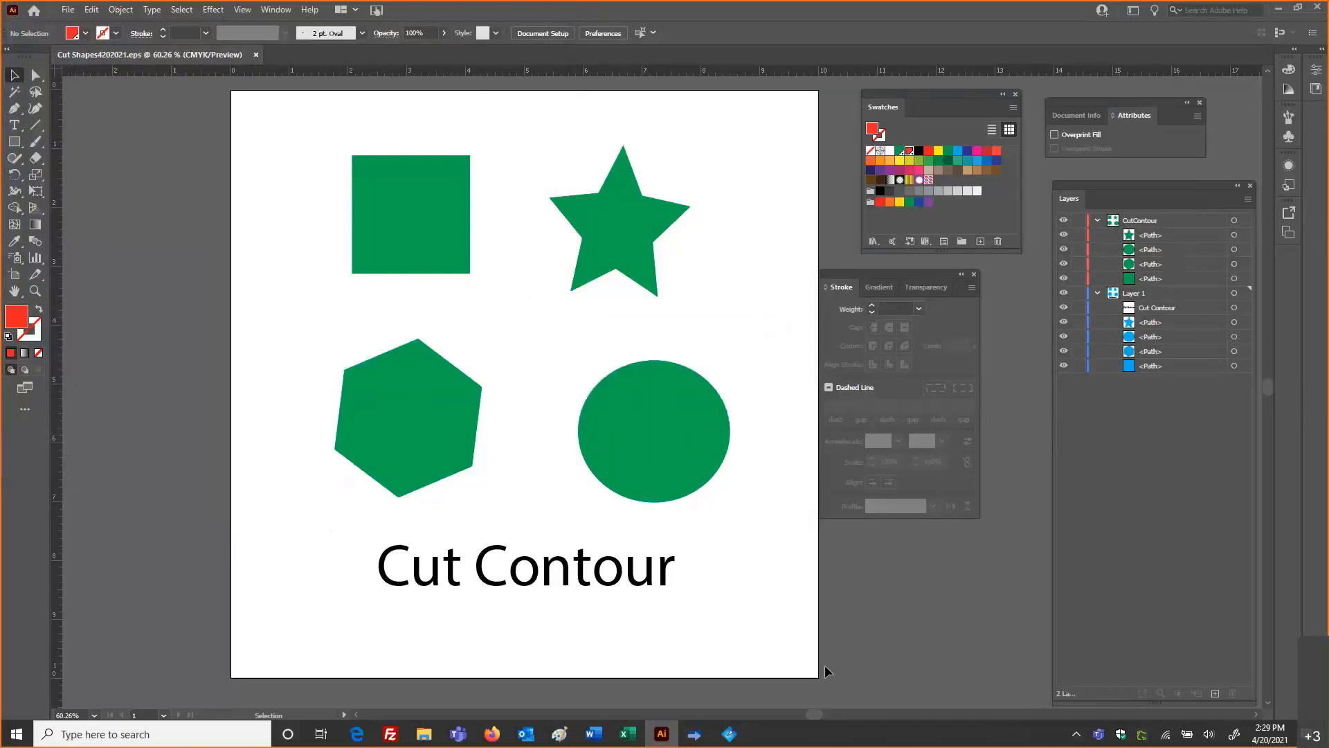
# Step: Switch to Thrive RIP-Queue and open Cut Shapes4202021.eps from Training_Images > Cutting Files using the Graphtec cutter quick set
pyautogui.moveTo(691, 739)
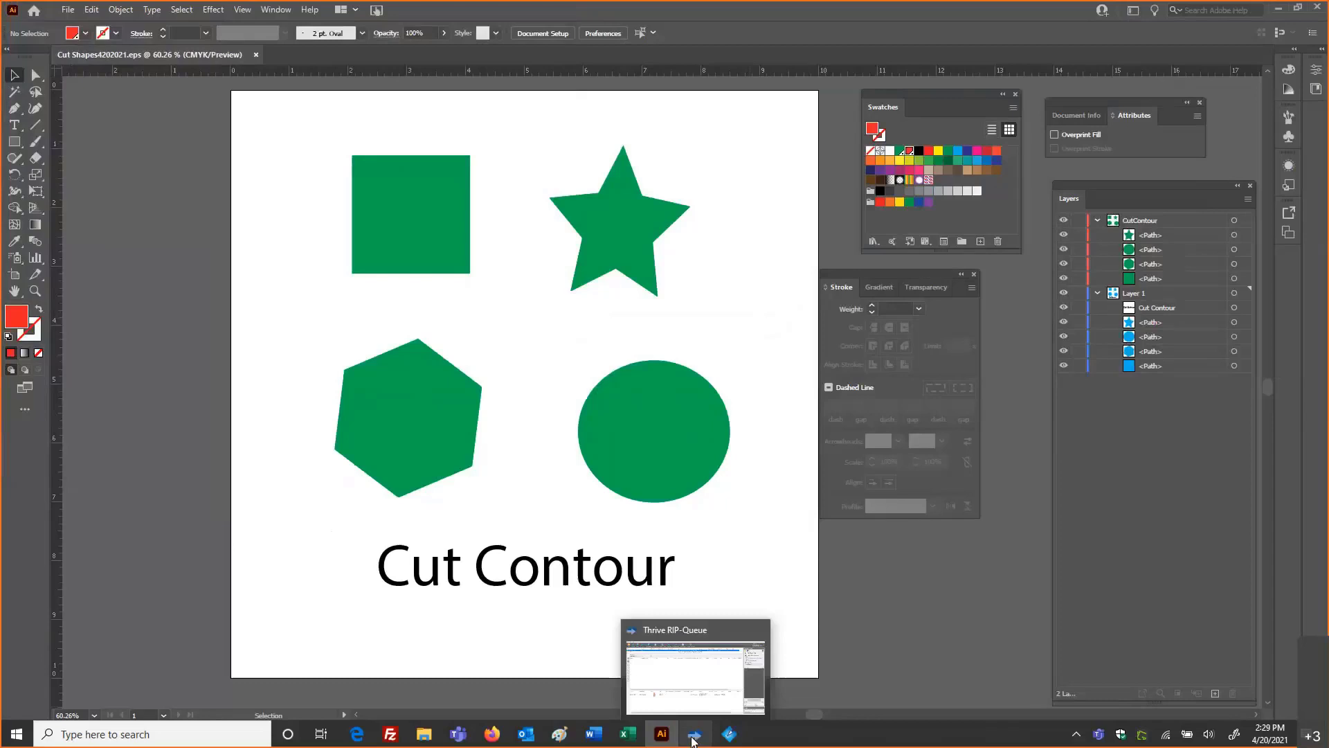
pyautogui.click(692, 741)
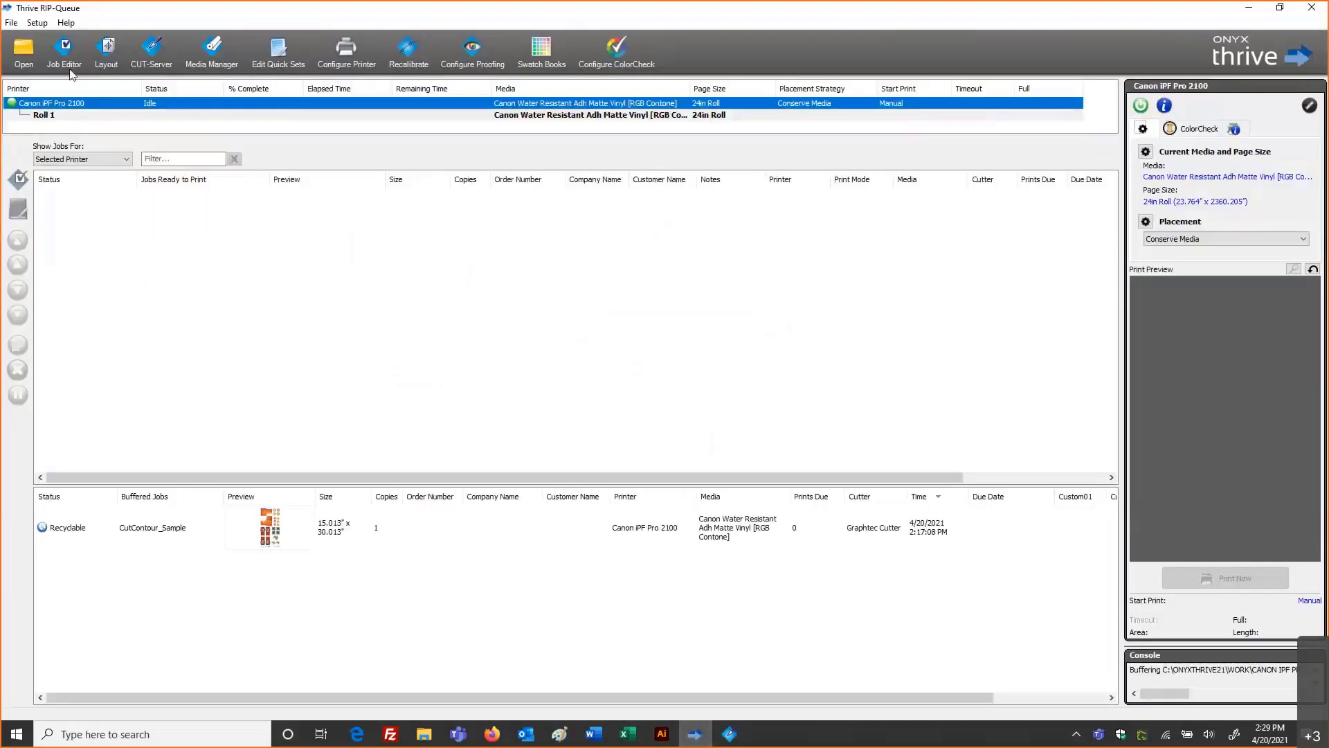
pyautogui.click(24, 50)
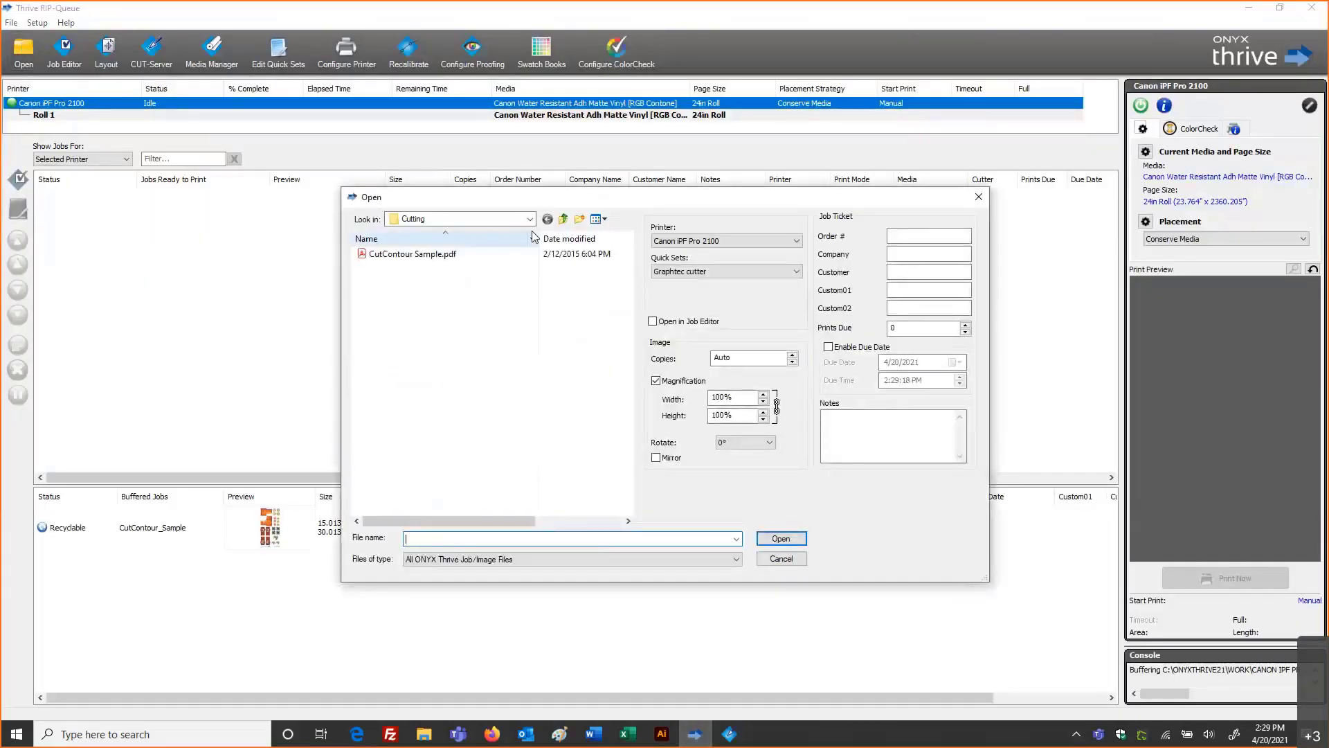
pyautogui.click(564, 220)
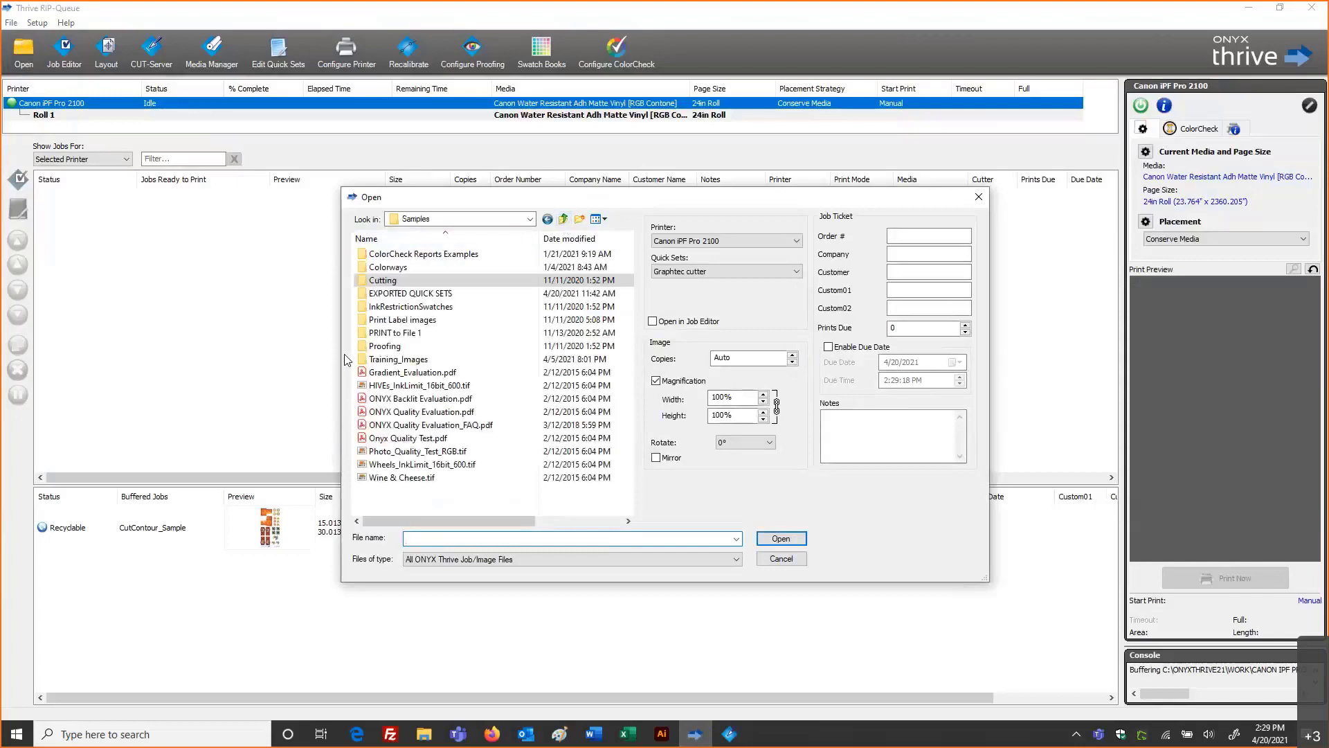
pyautogui.doubleClick(398, 359)
pyautogui.doubleClick(404, 285)
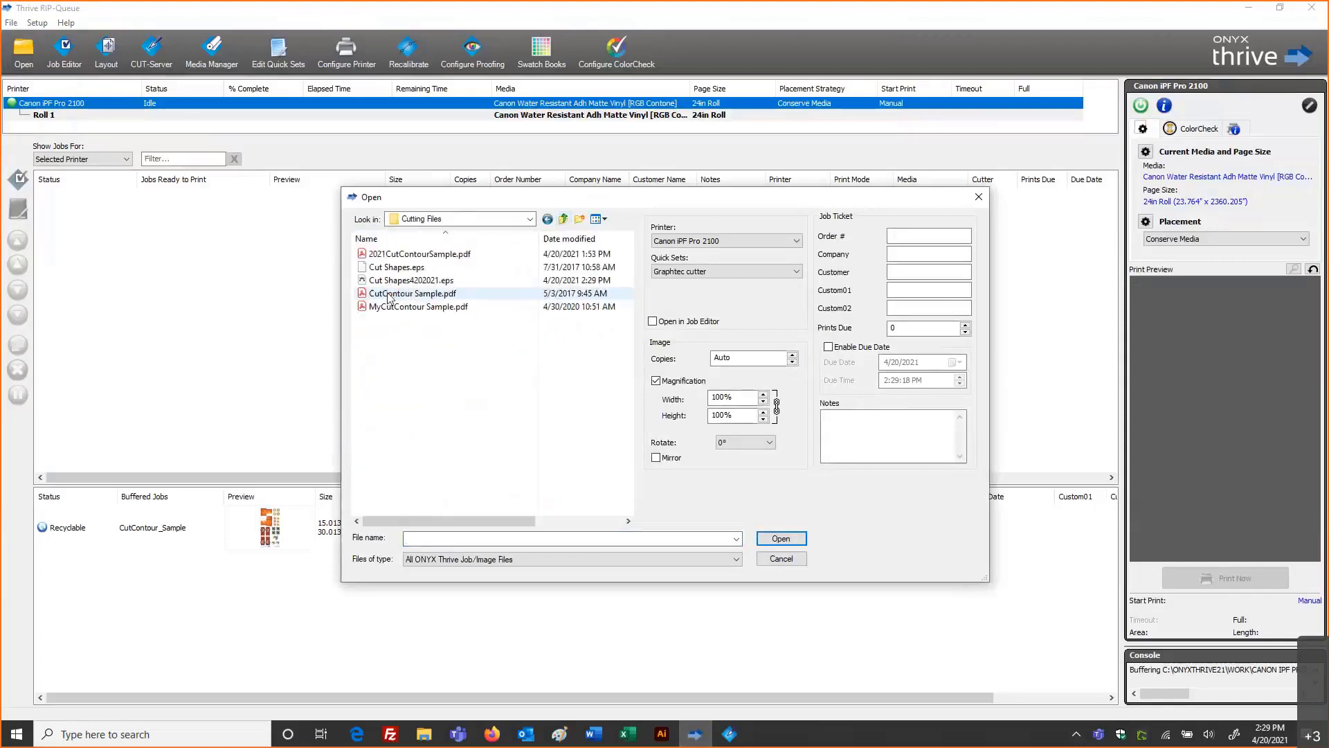
pyautogui.click(405, 281)
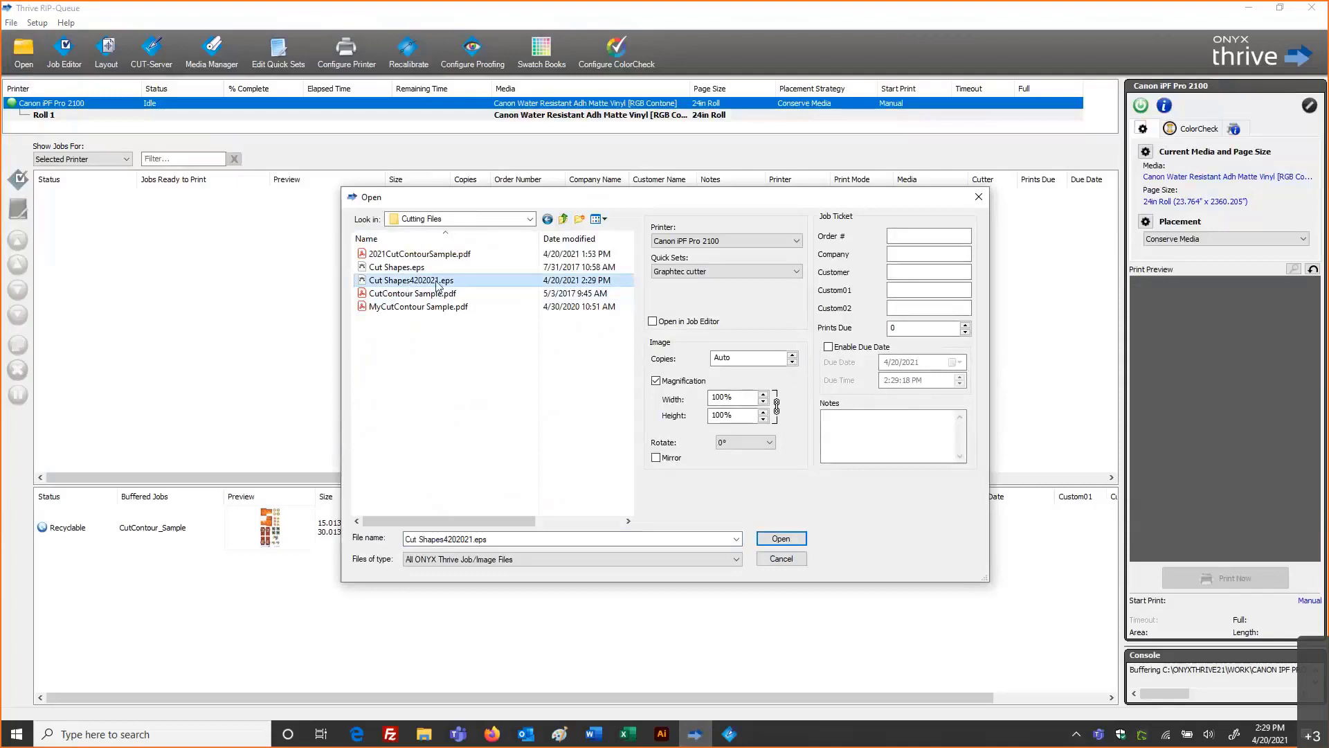
pyautogui.click(754, 273)
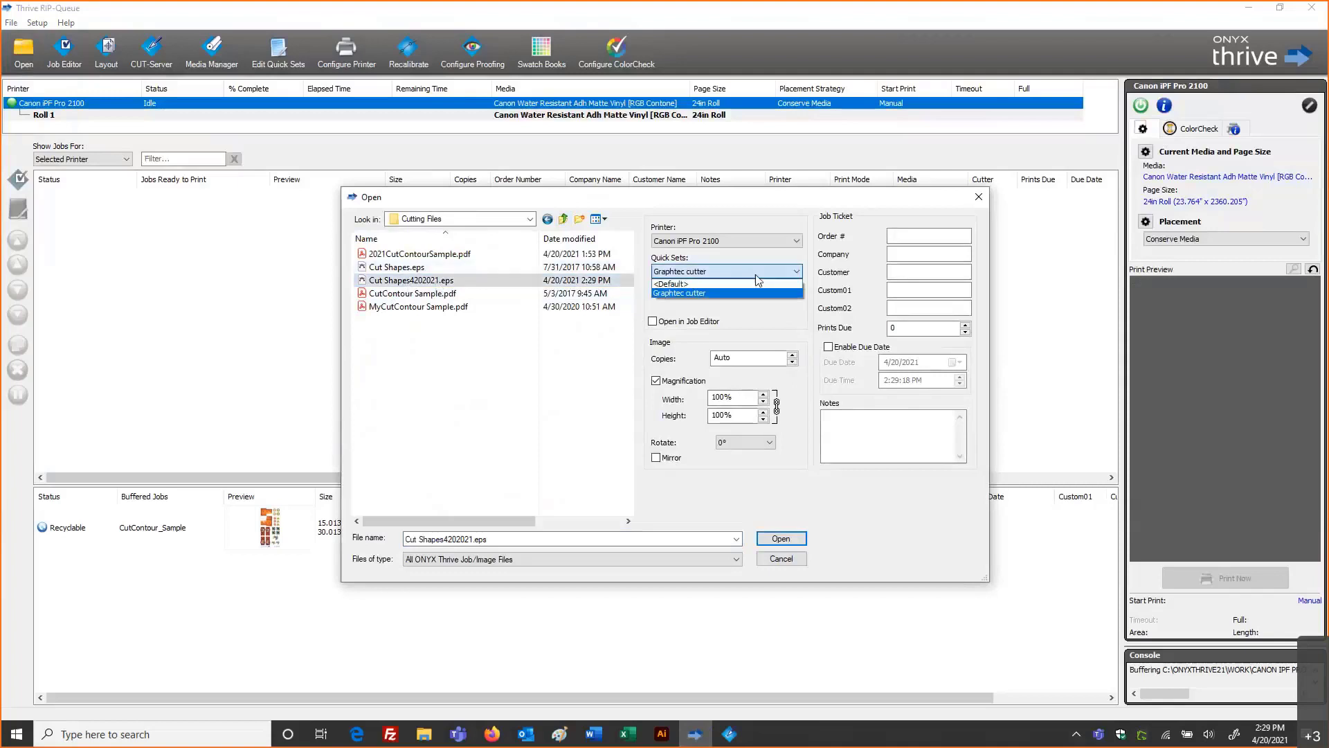
pyautogui.click(718, 276)
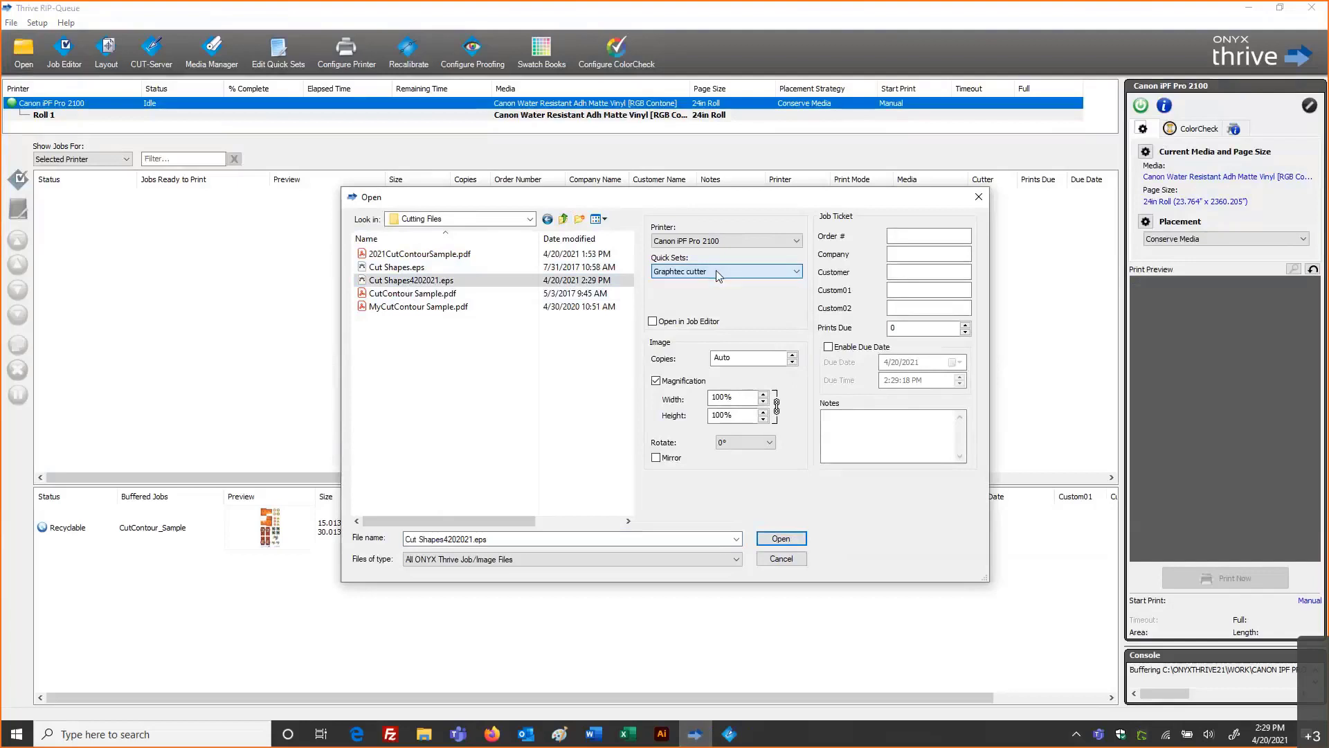
pyautogui.click(781, 539)
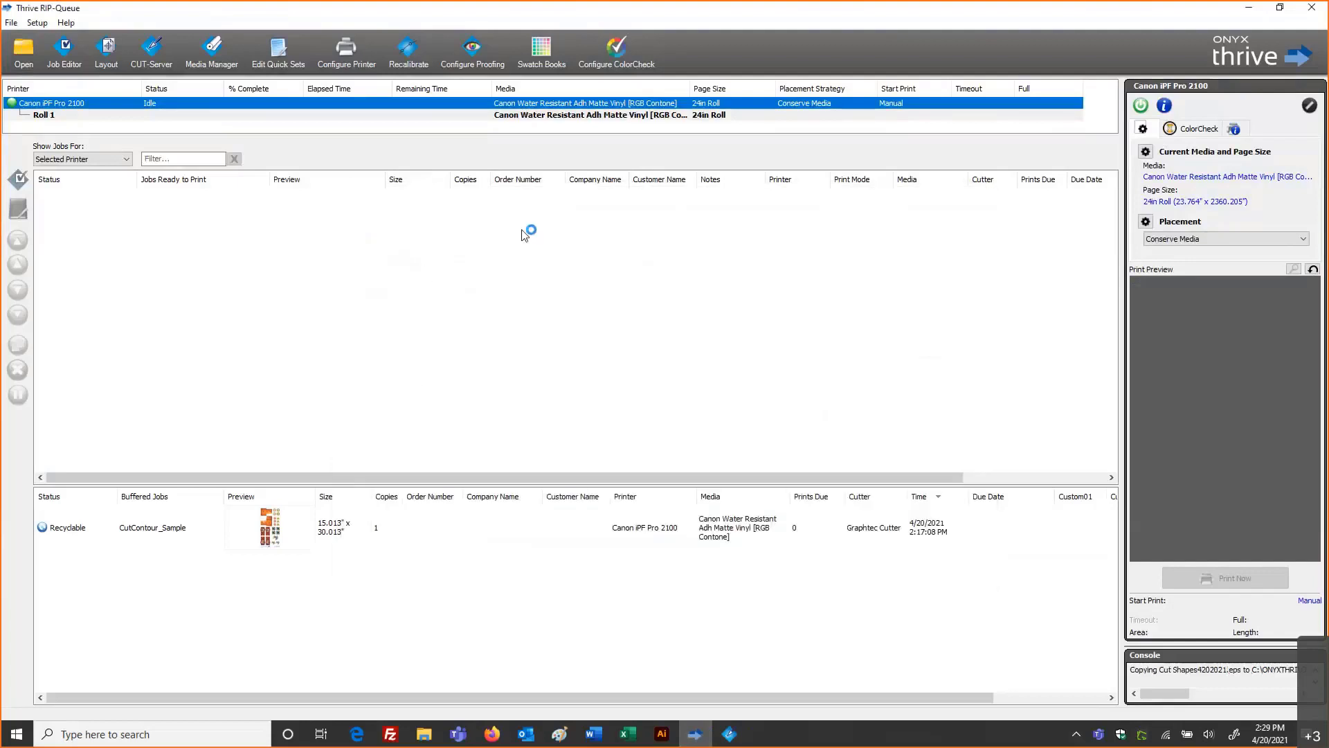
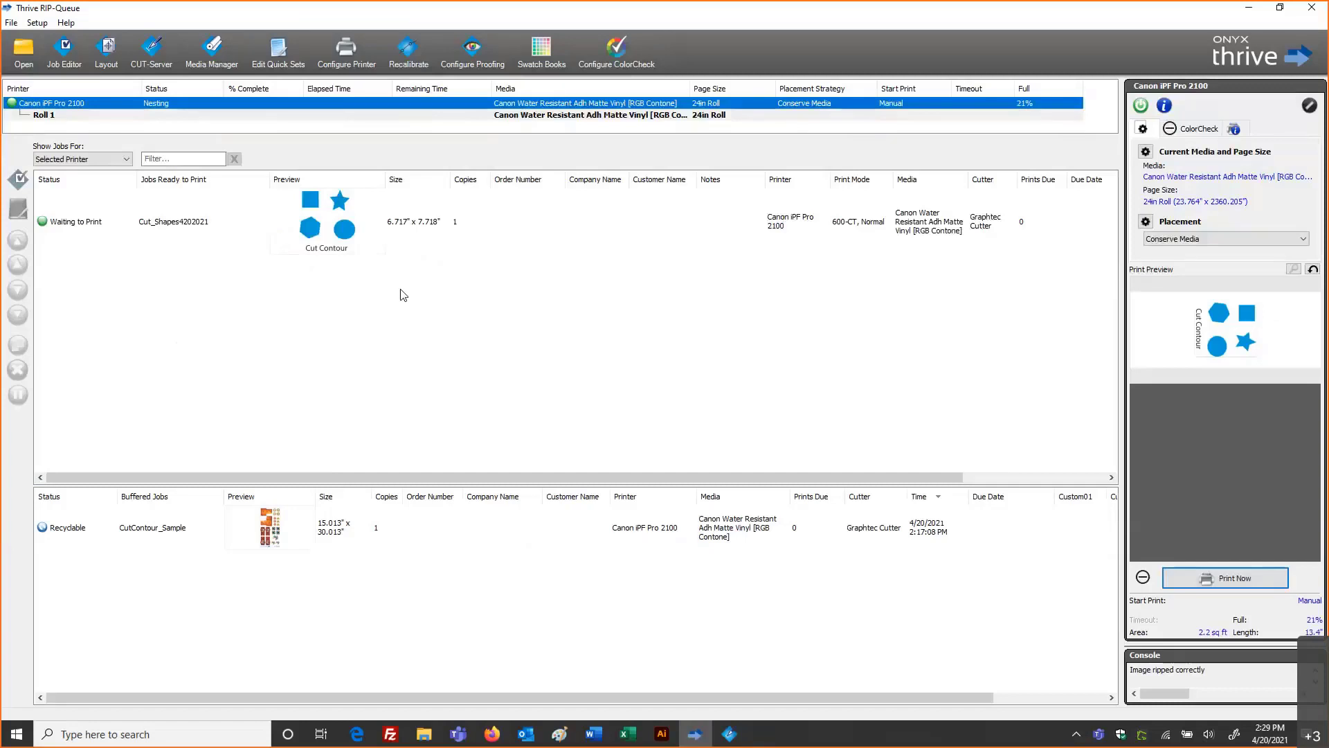
# Step: Print the Cut_Shapes4202021 job and switch to Thrive CUT-Server
pyautogui.click(1181, 582)
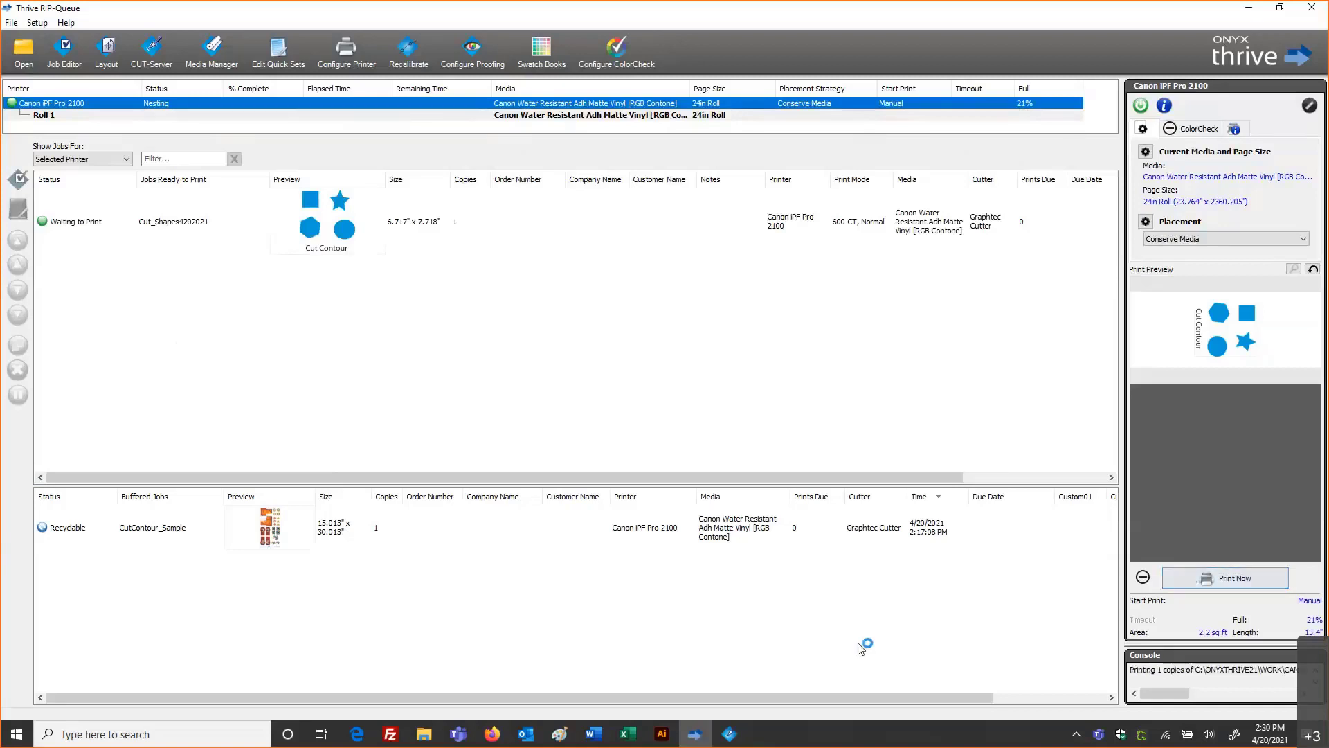
pyautogui.click(728, 735)
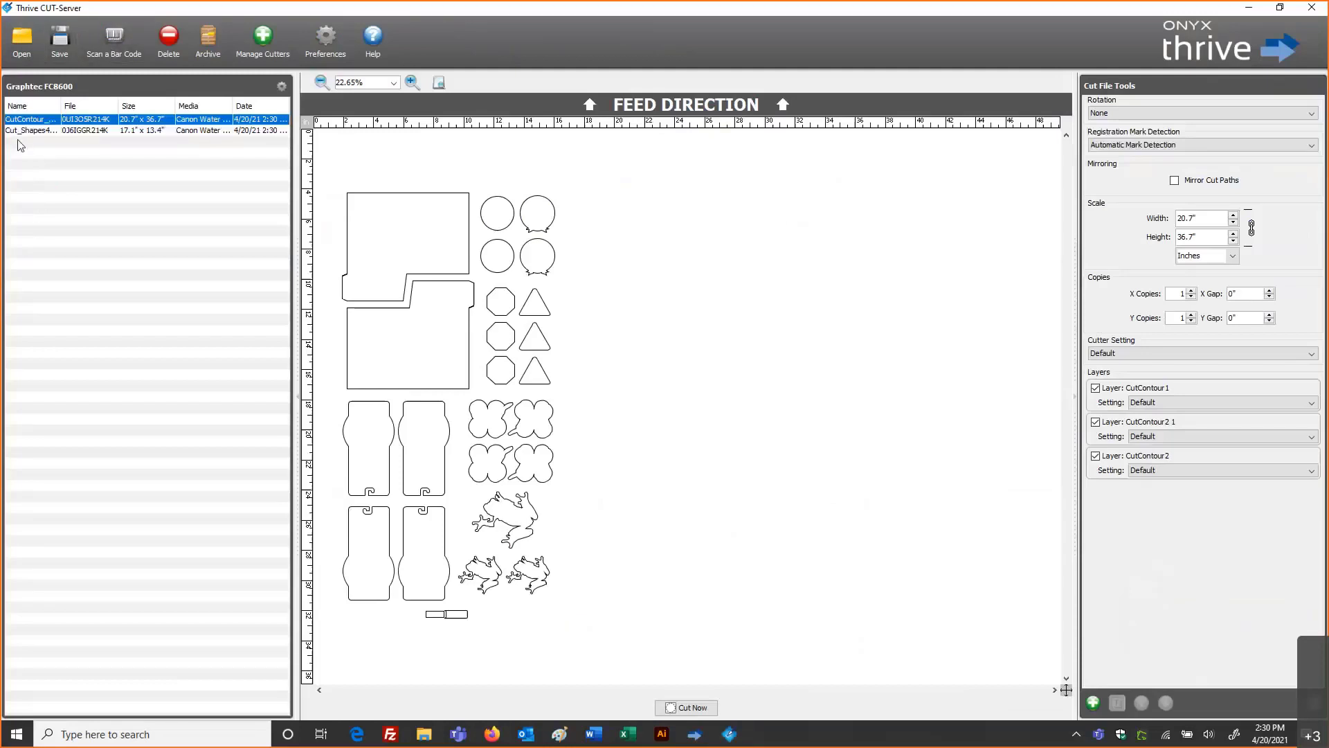
# Step: Select the Cut_Shapes file in the Graphtec FC8600 list, check its CutContour layer's setting choices, and start the cut
pyautogui.click(24, 131)
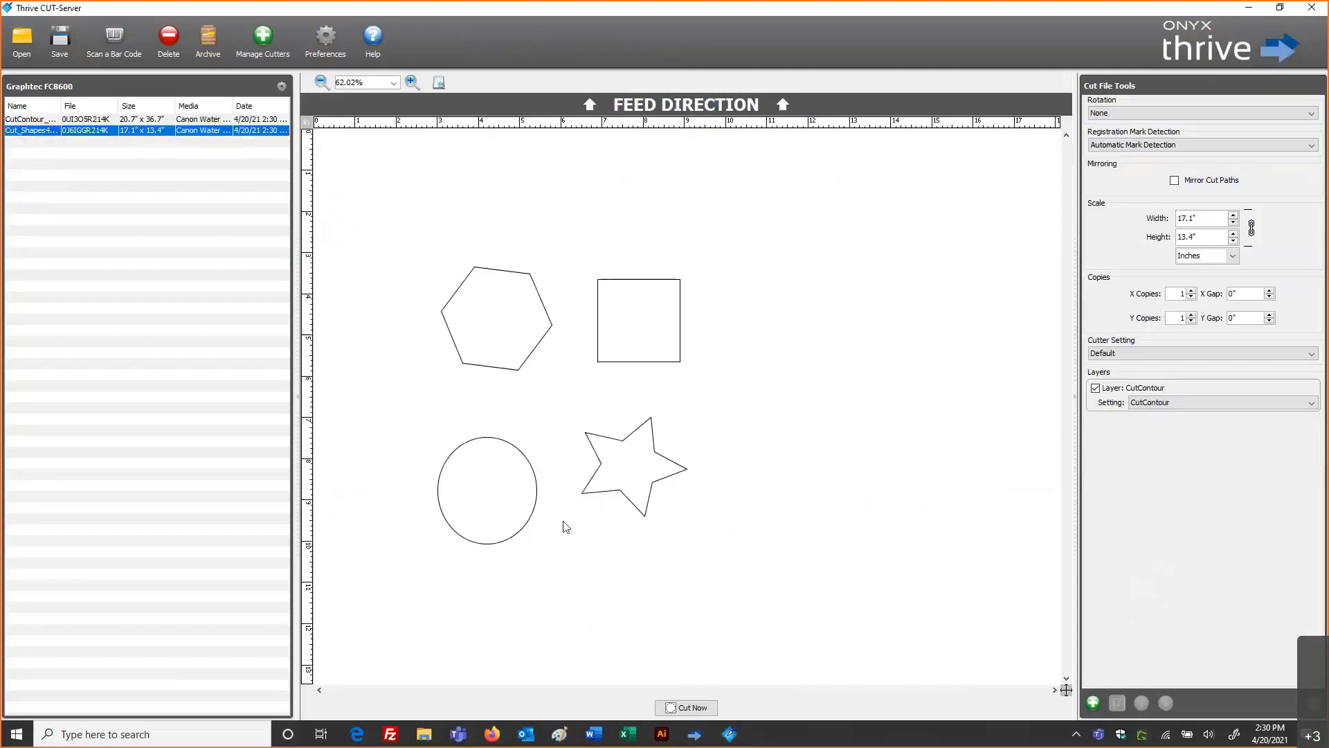
pyautogui.click(1152, 395)
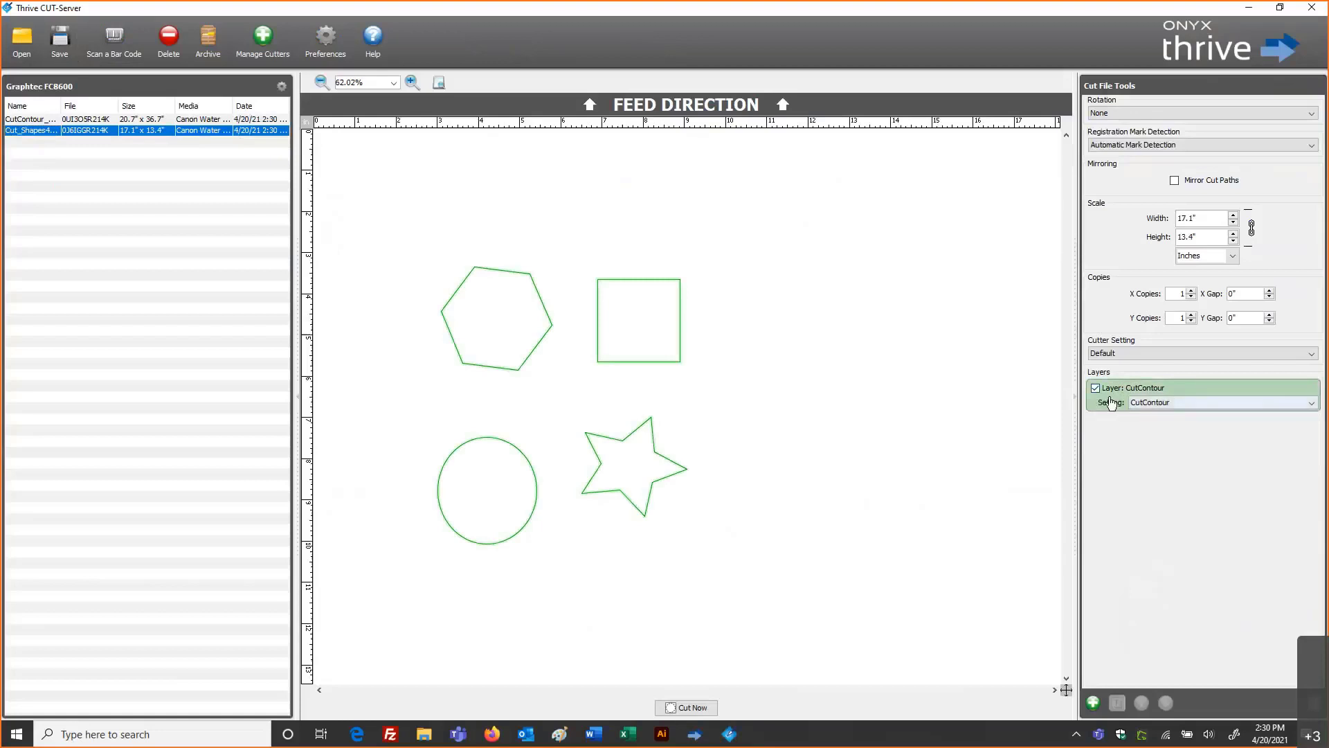
pyautogui.click(1141, 404)
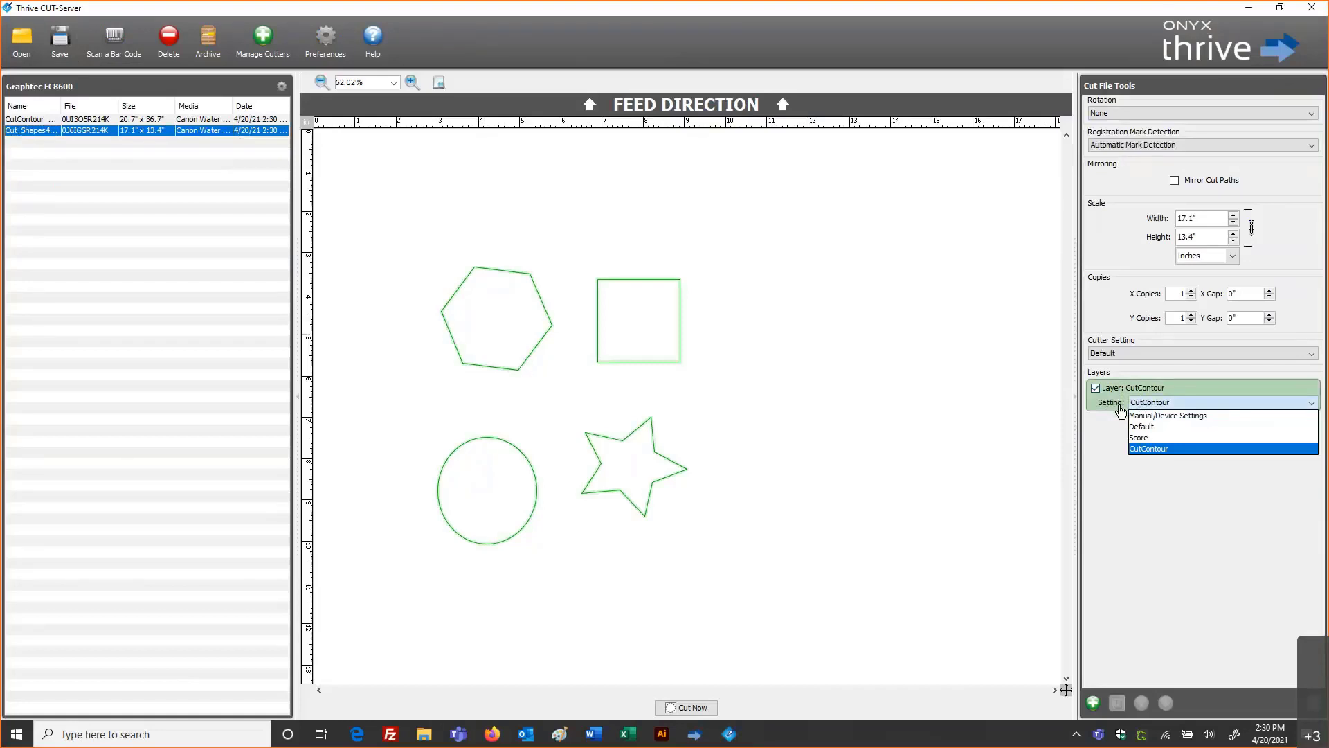
pyautogui.click(1121, 410)
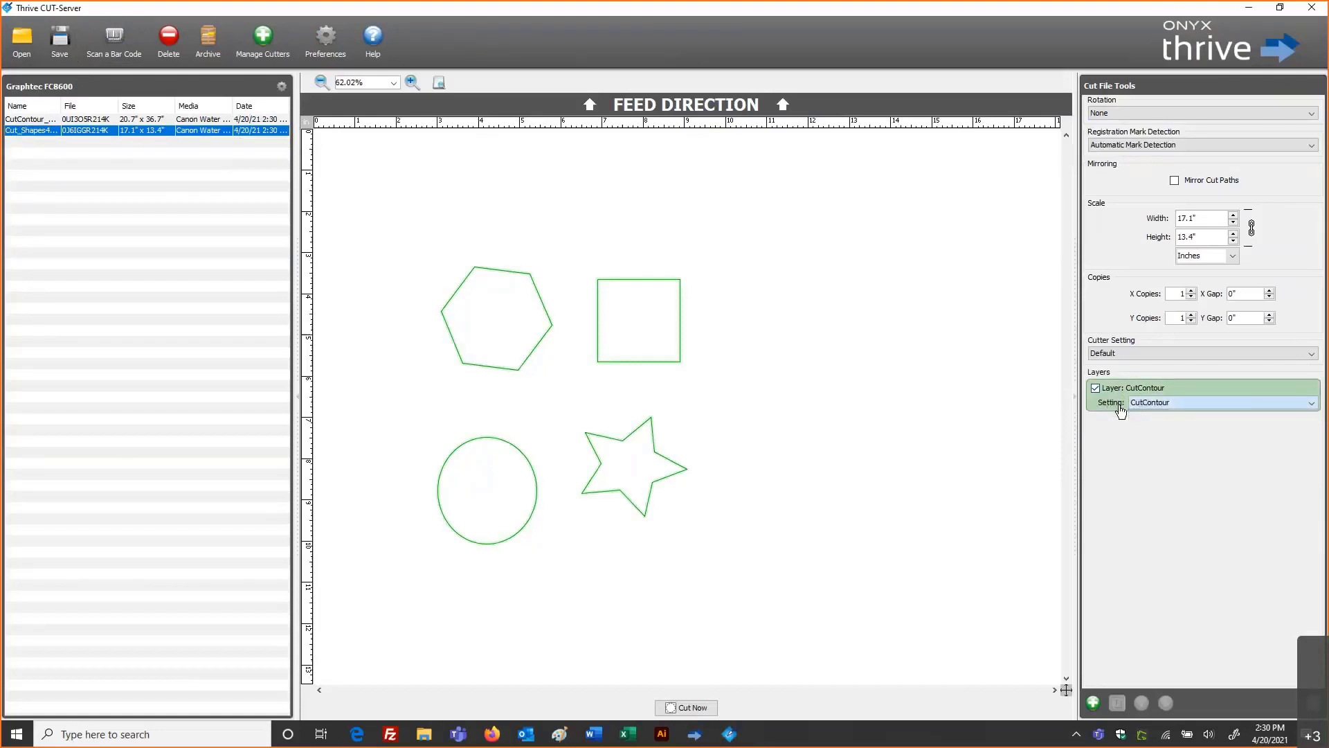
pyautogui.click(1122, 409)
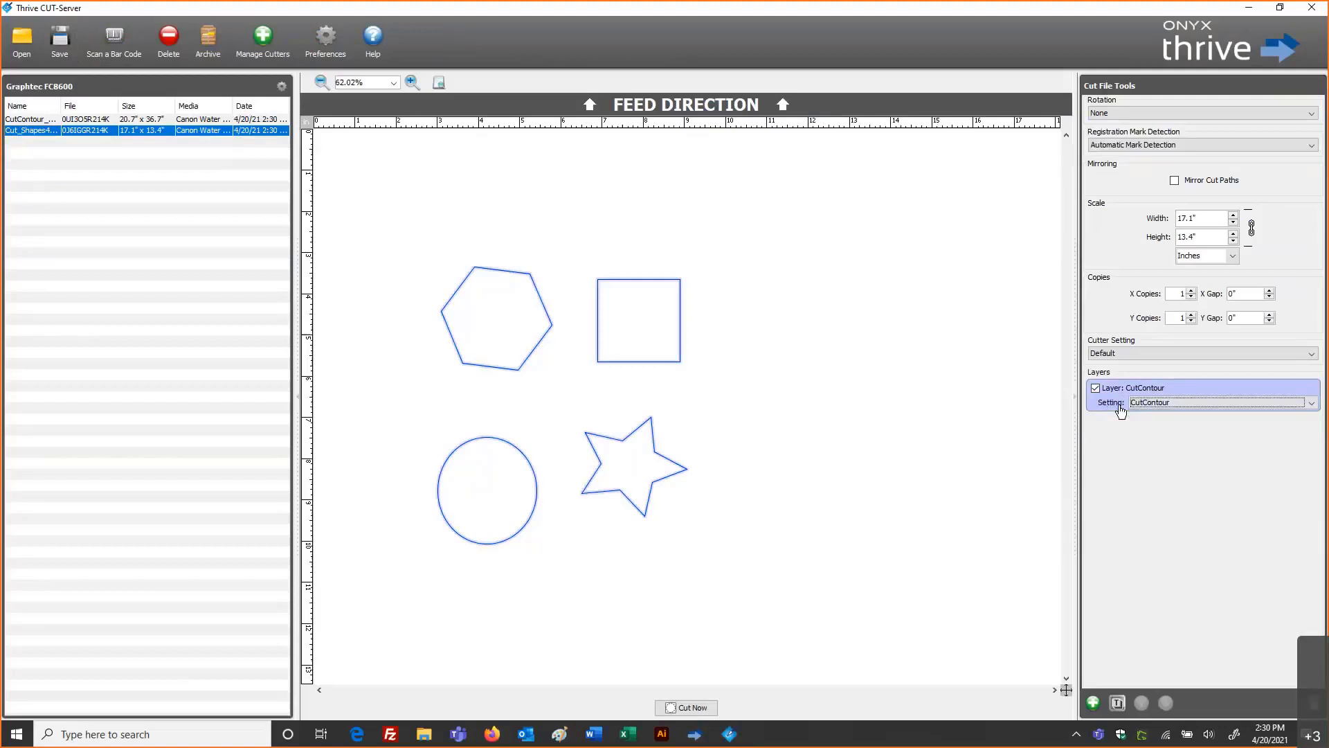
pyautogui.click(1109, 429)
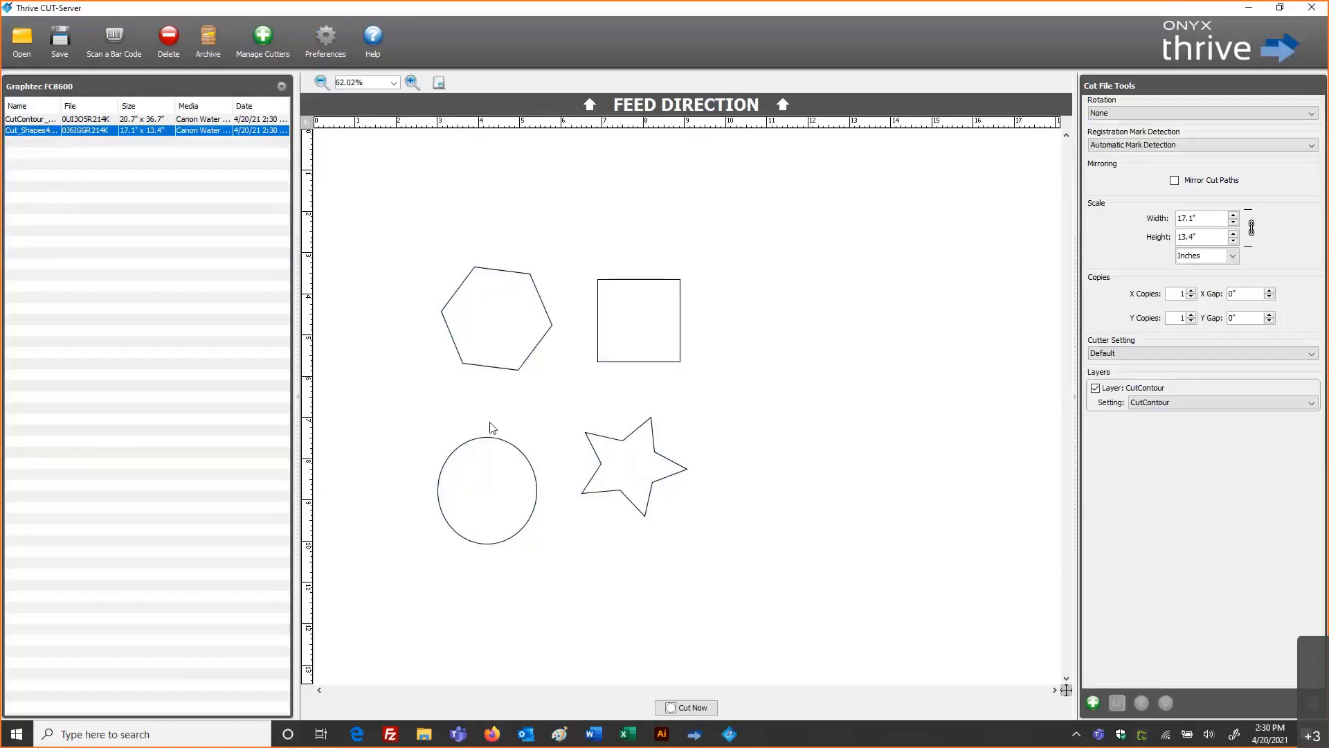
pyautogui.click(692, 707)
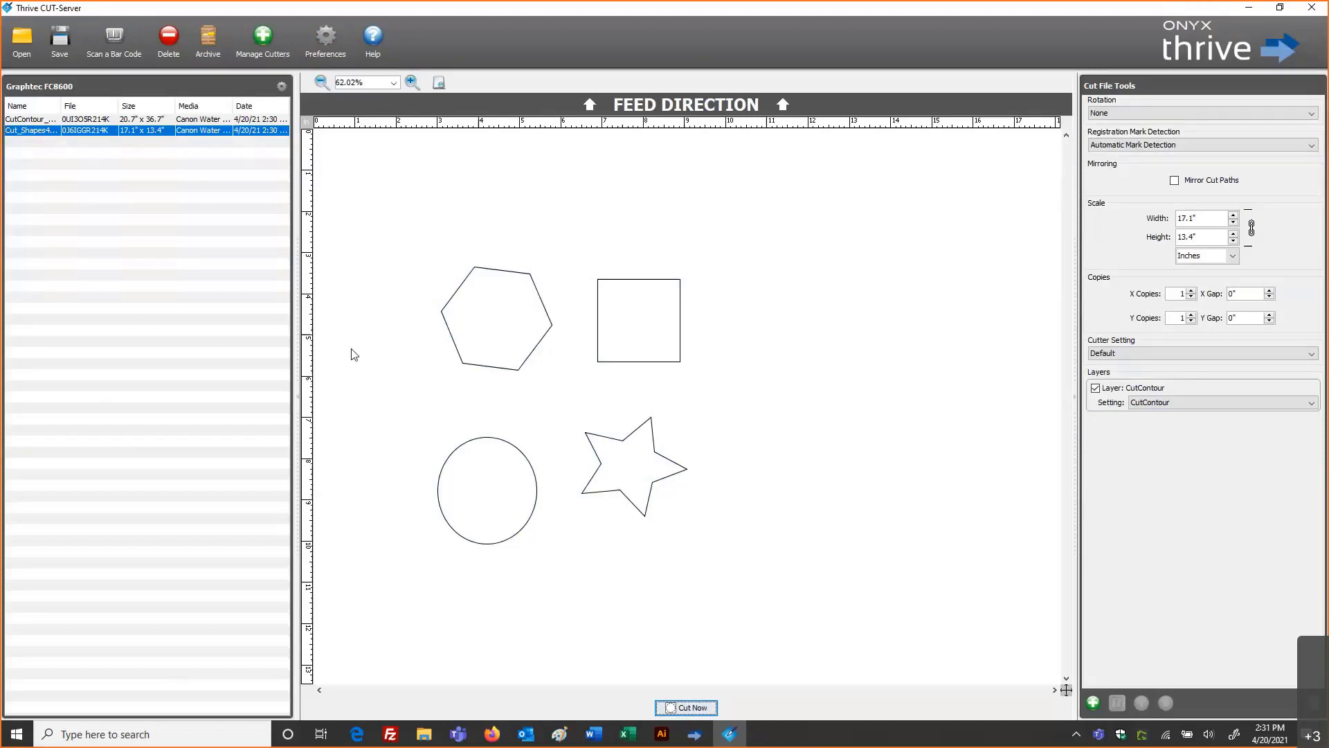
# Step: Switch to Thrive RIP-Queue and review the cut path prefixes in the Graphtec cutter quick set of the Canon iPF Pro 2100
pyautogui.click(679, 736)
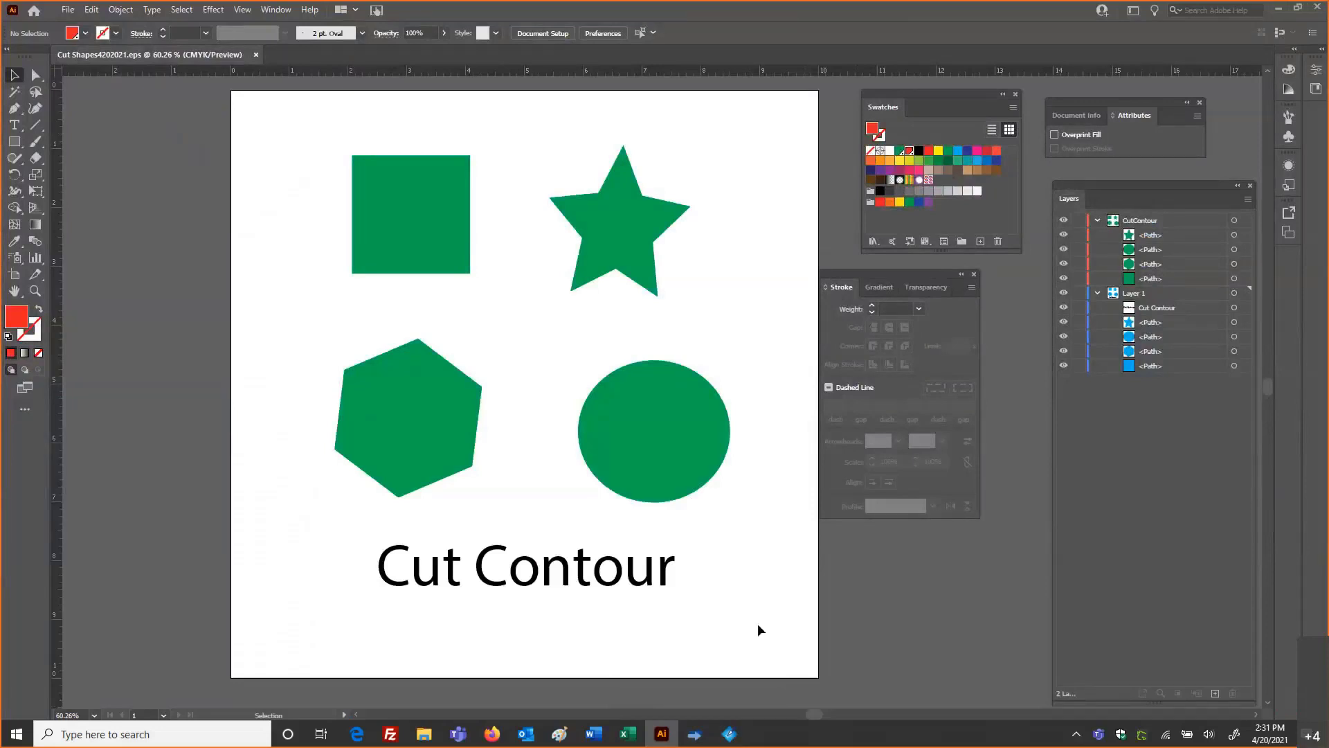
pyautogui.moveTo(698, 733)
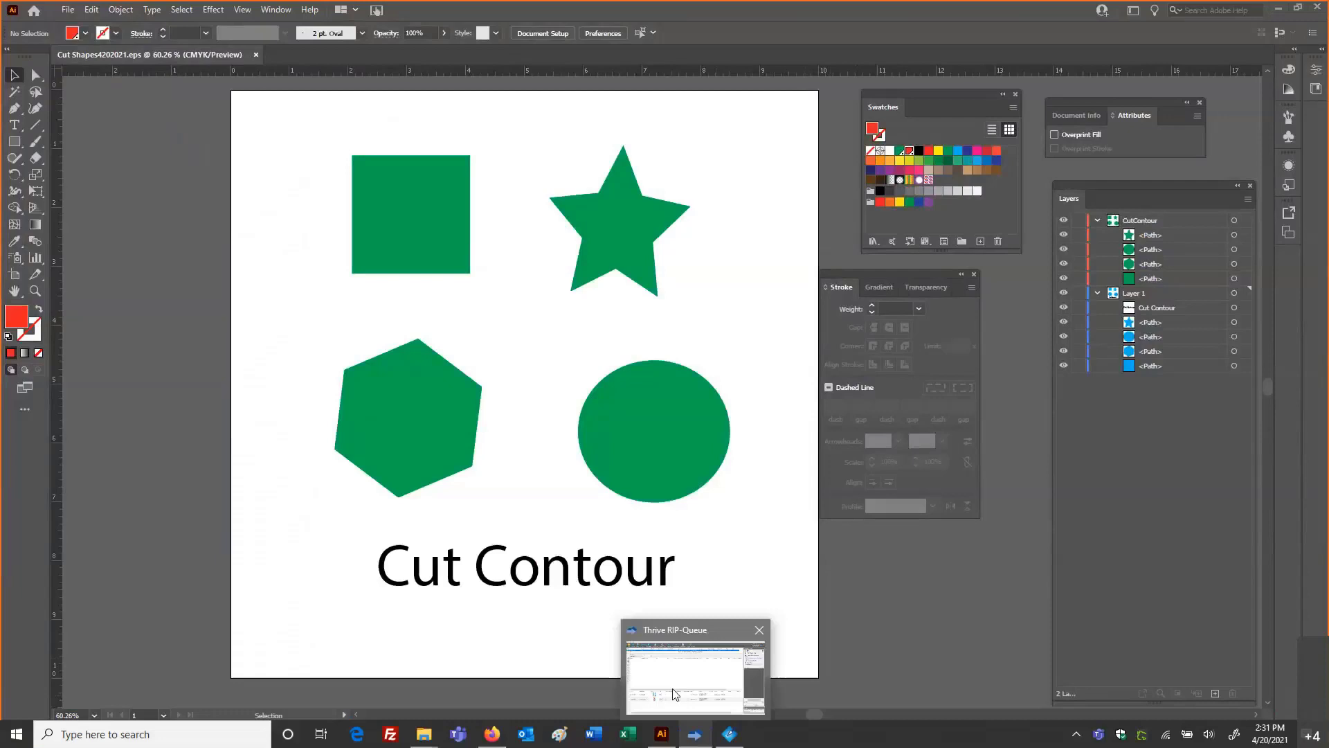
pyautogui.click(675, 694)
pyautogui.click(278, 52)
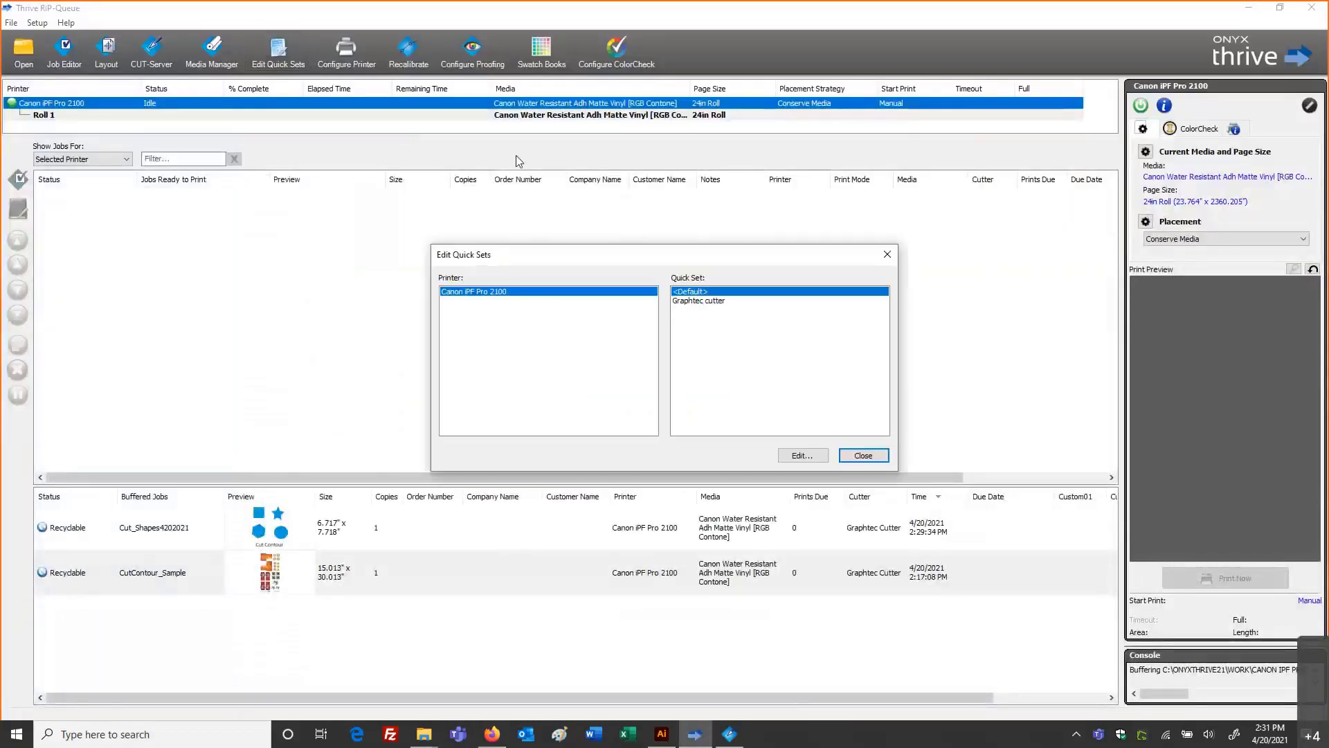
pyautogui.click(682, 302)
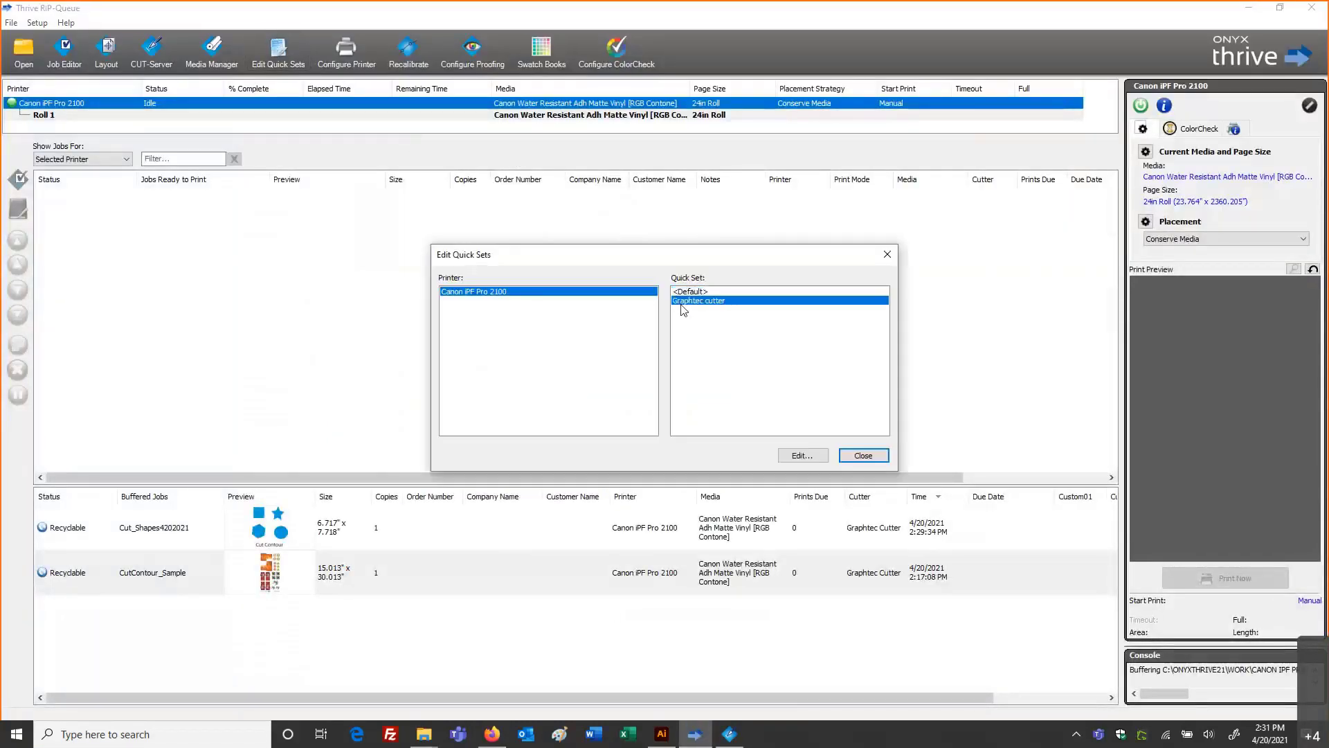
pyautogui.click(784, 457)
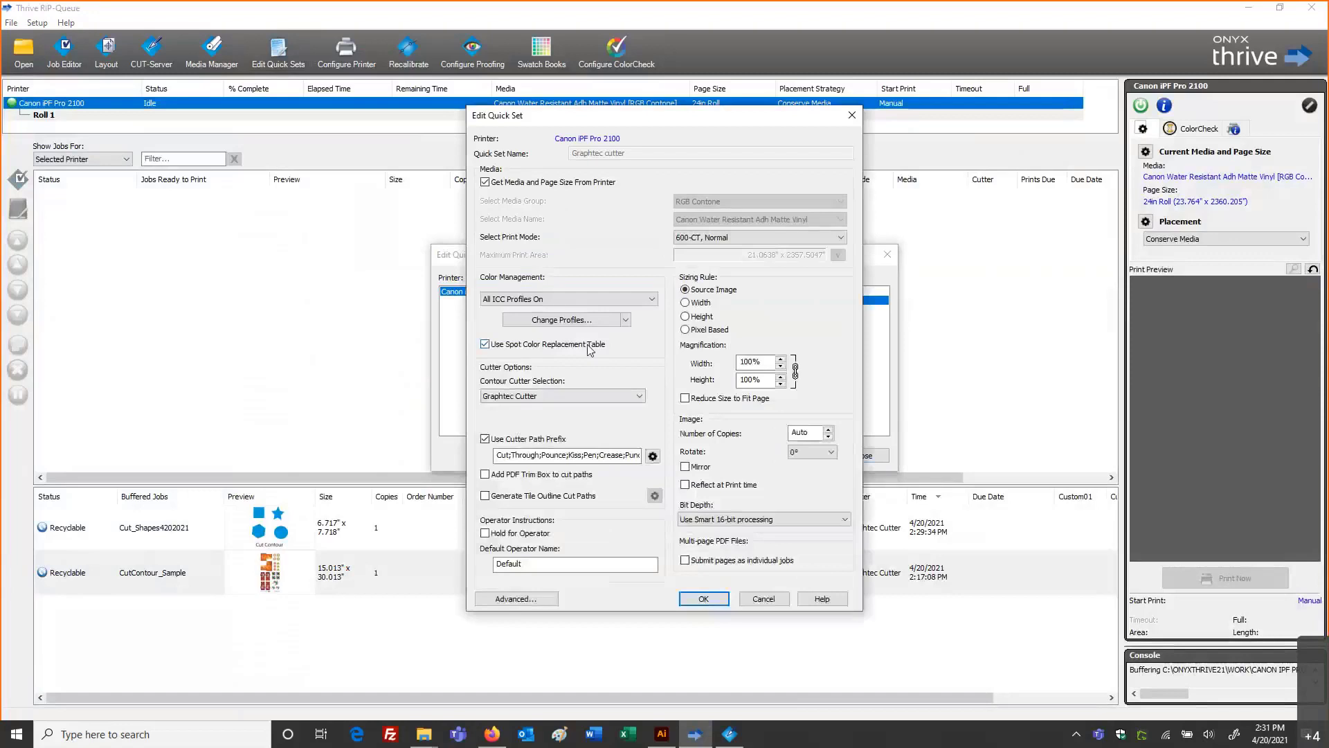
pyautogui.click(652, 456)
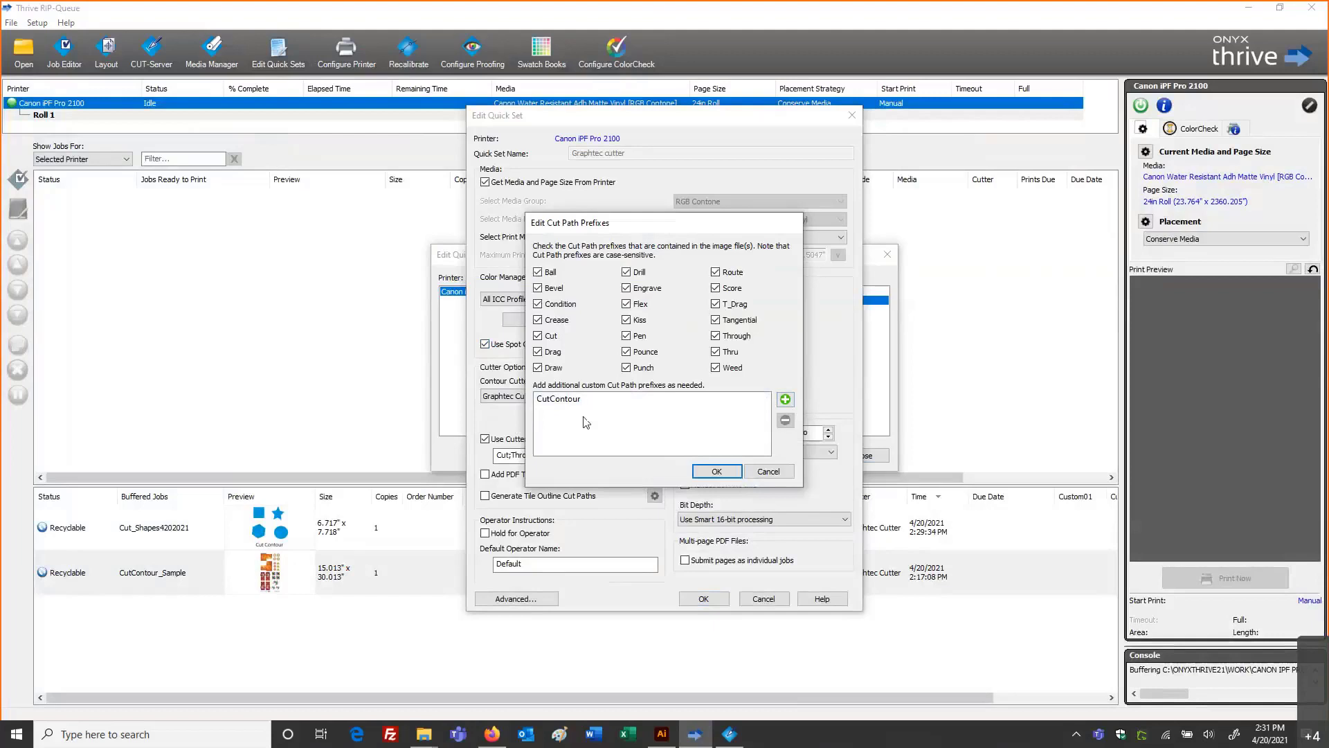
pyautogui.click(706, 470)
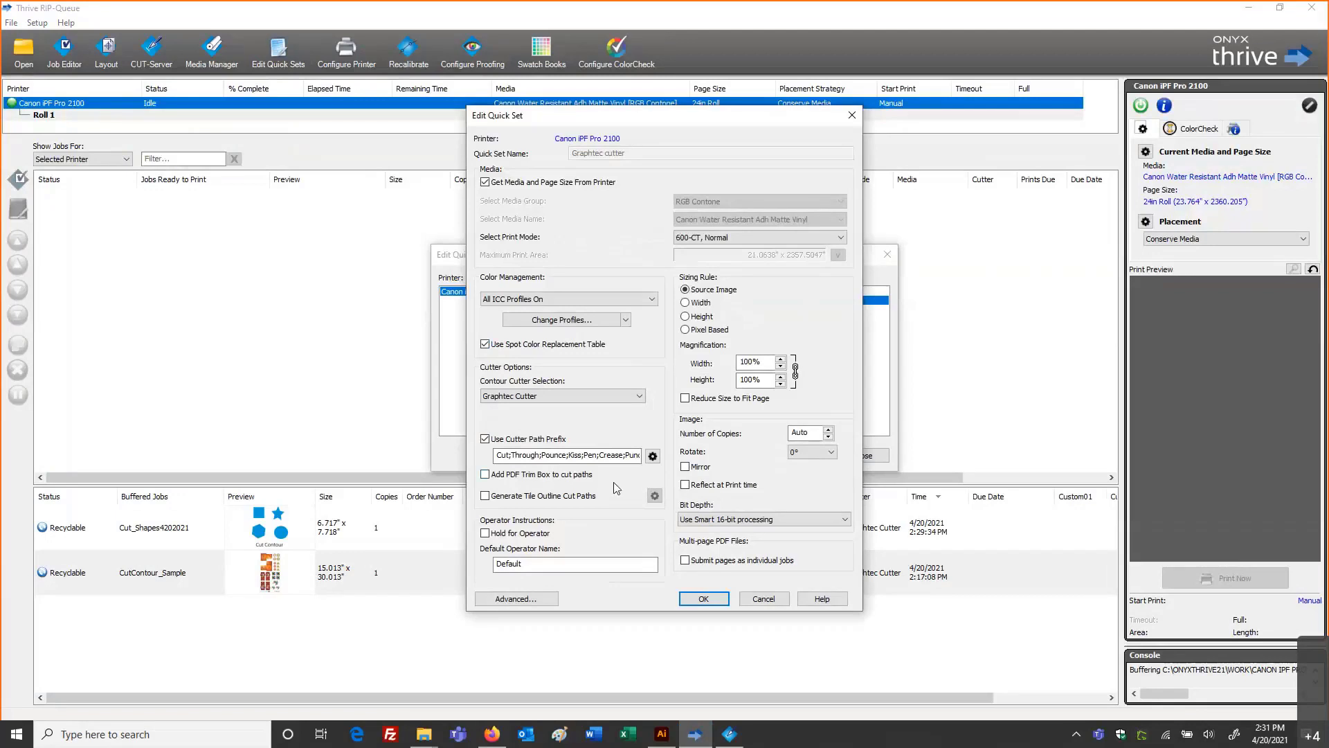
pyautogui.click(703, 599)
pyautogui.click(603, 373)
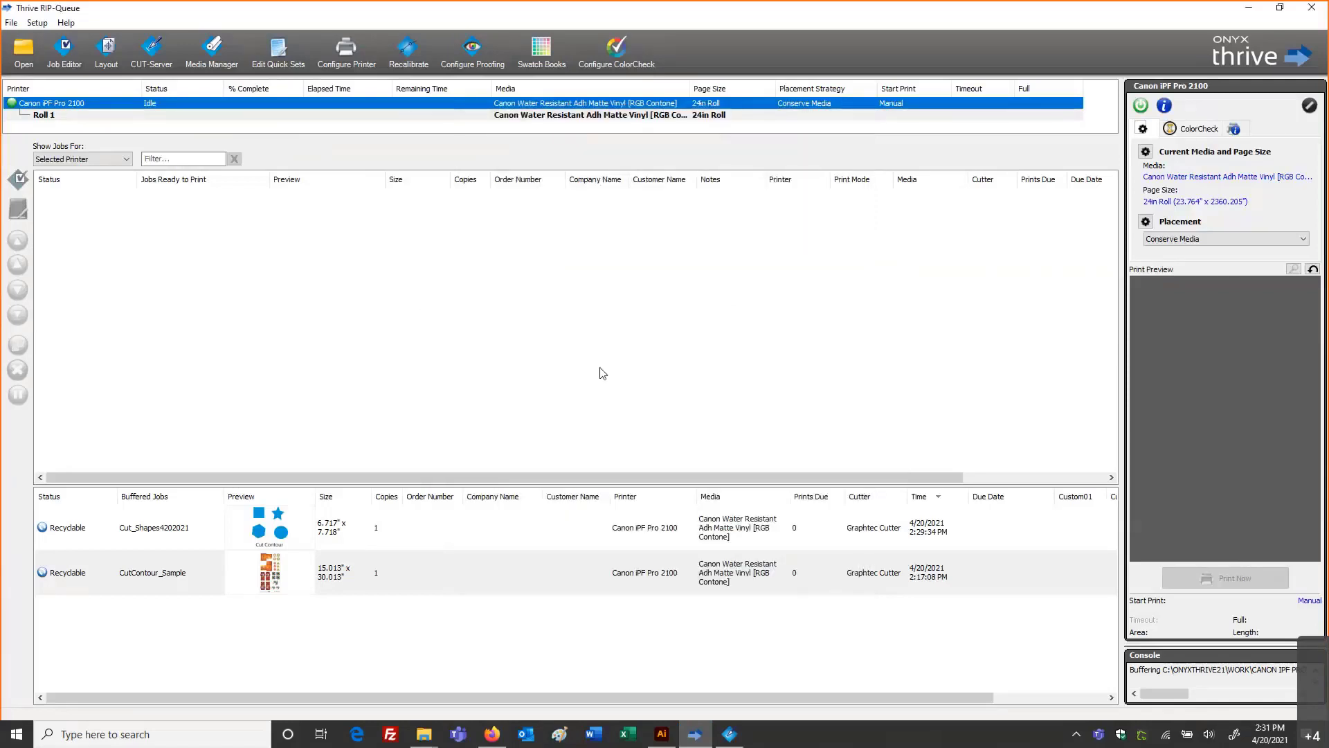
# Step: Configure the Graphtec Cutter's marks to use Pattern 1 in the Cutter Manager, and close the manager
pyautogui.click(11, 24)
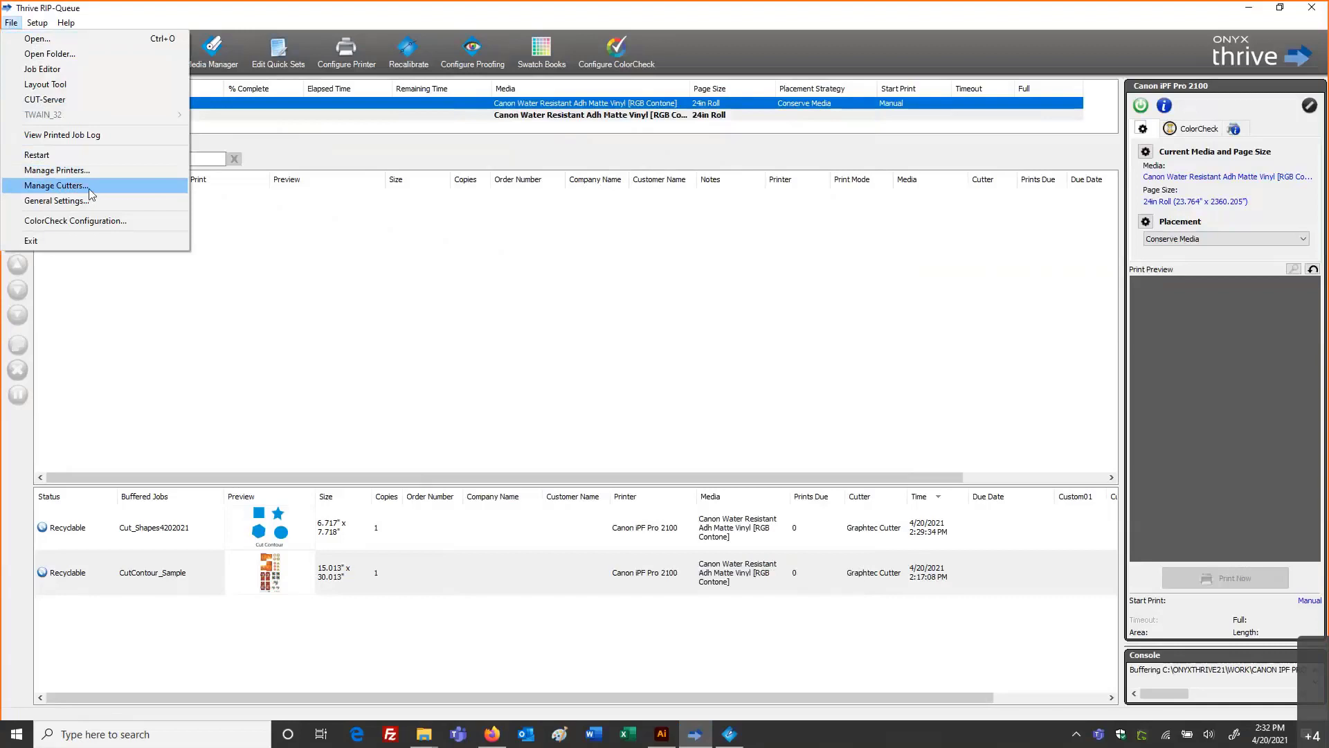
pyautogui.click(61, 185)
pyautogui.click(590, 378)
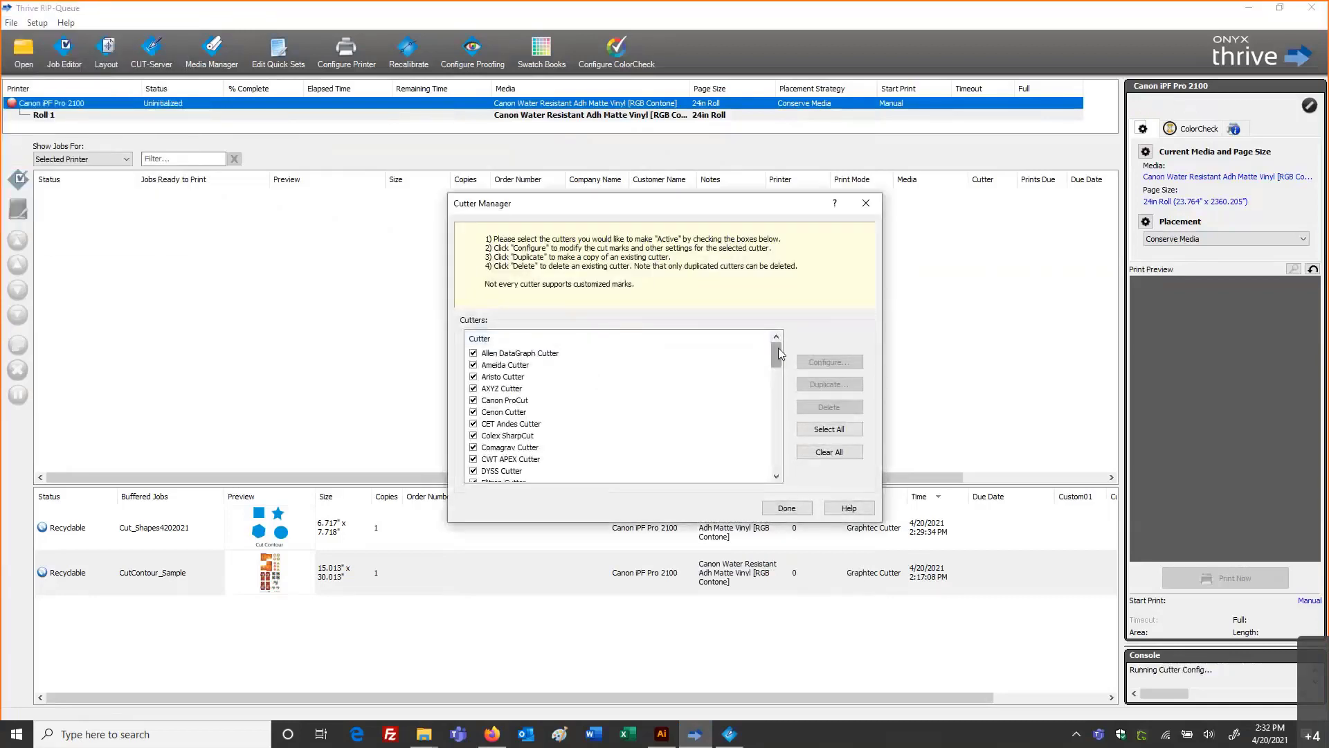
pyautogui.moveTo(777, 354); pyautogui.dragTo(777, 397)
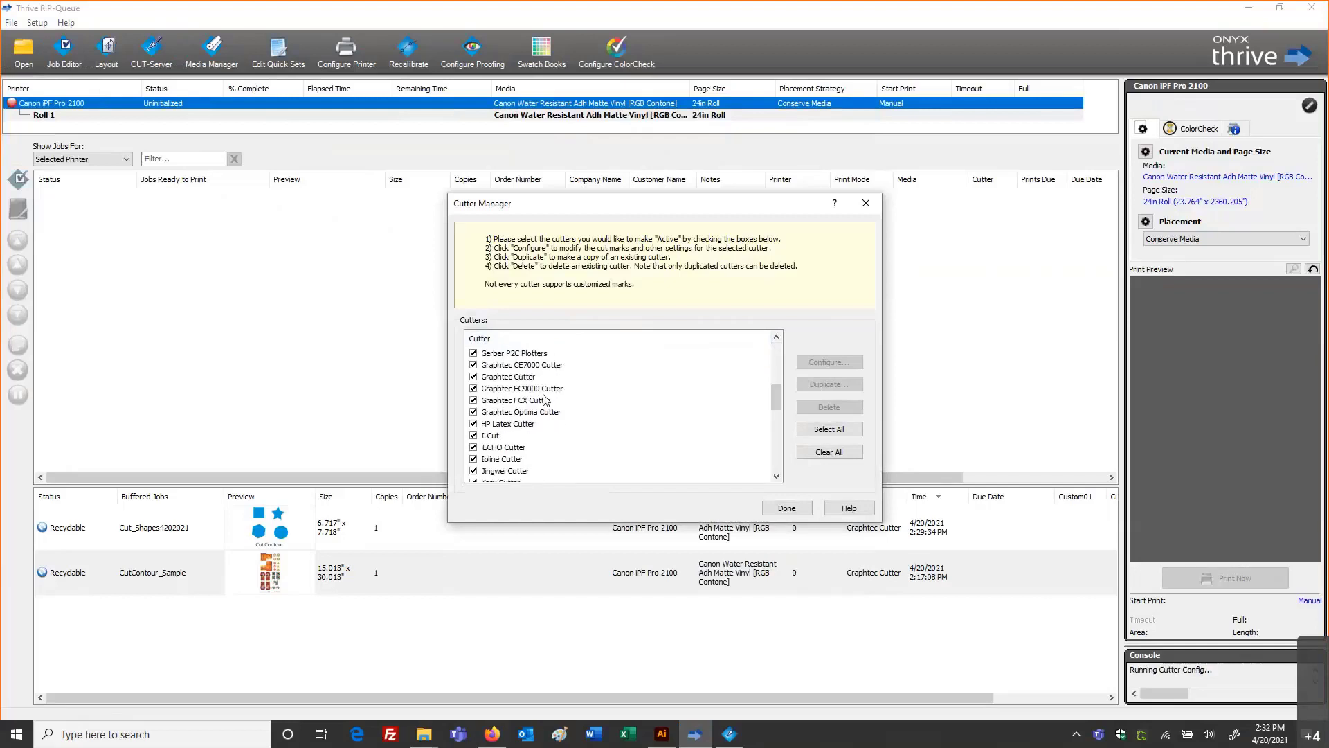
pyautogui.click(514, 376)
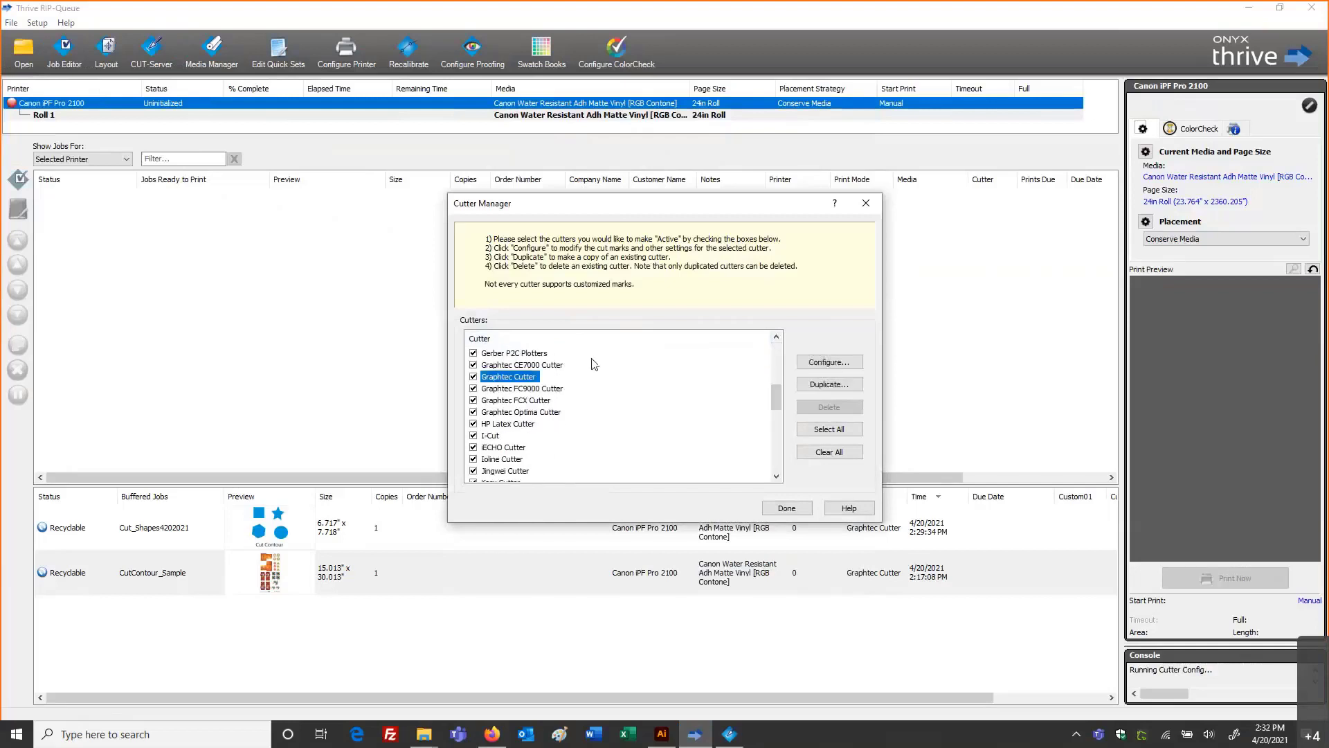
pyautogui.click(850, 366)
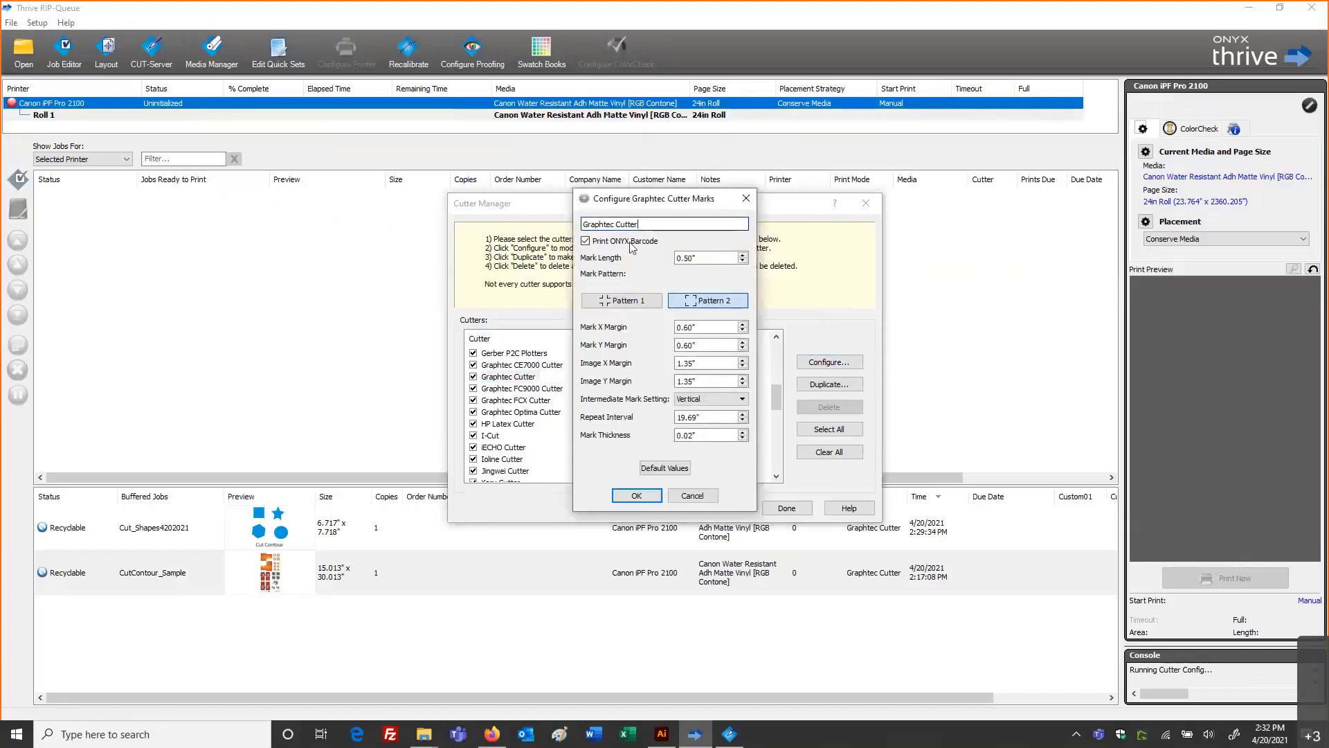
pyautogui.click(644, 302)
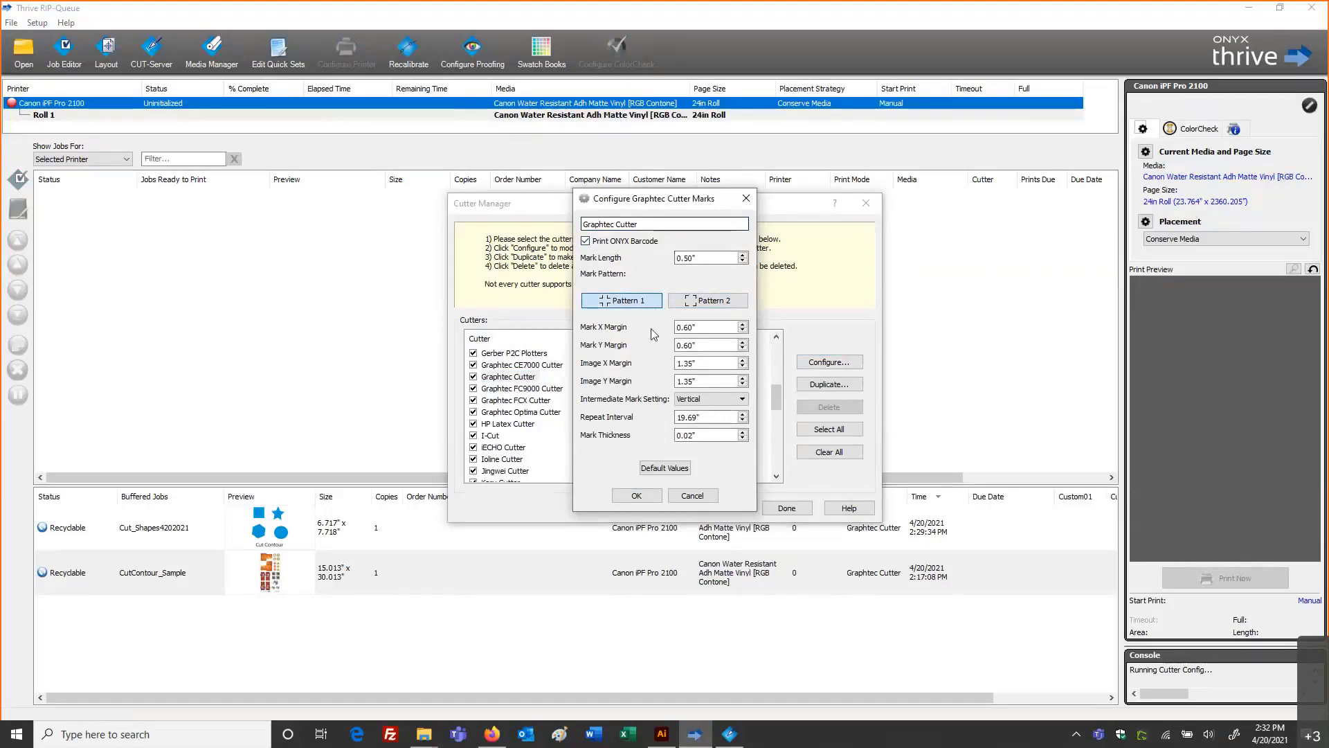
pyautogui.click(640, 499)
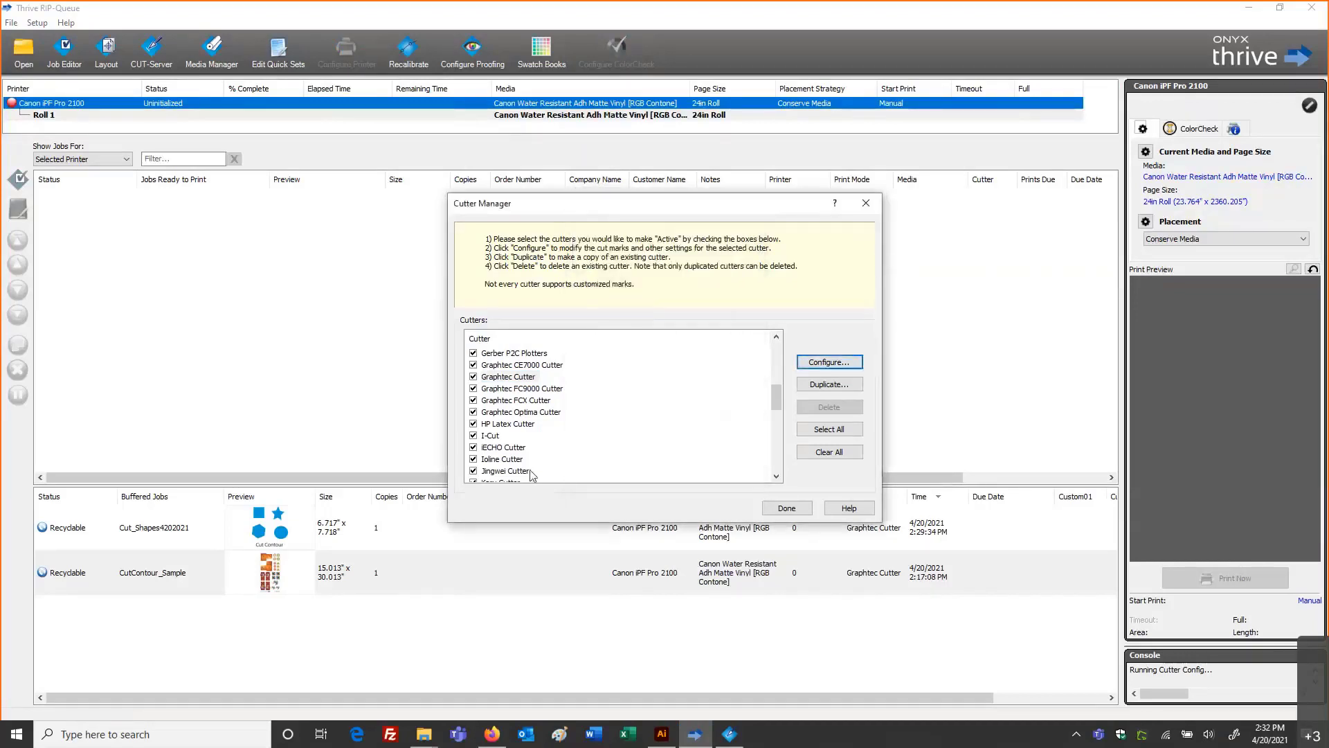
pyautogui.moveTo(782, 396); pyautogui.dragTo(764, 332)
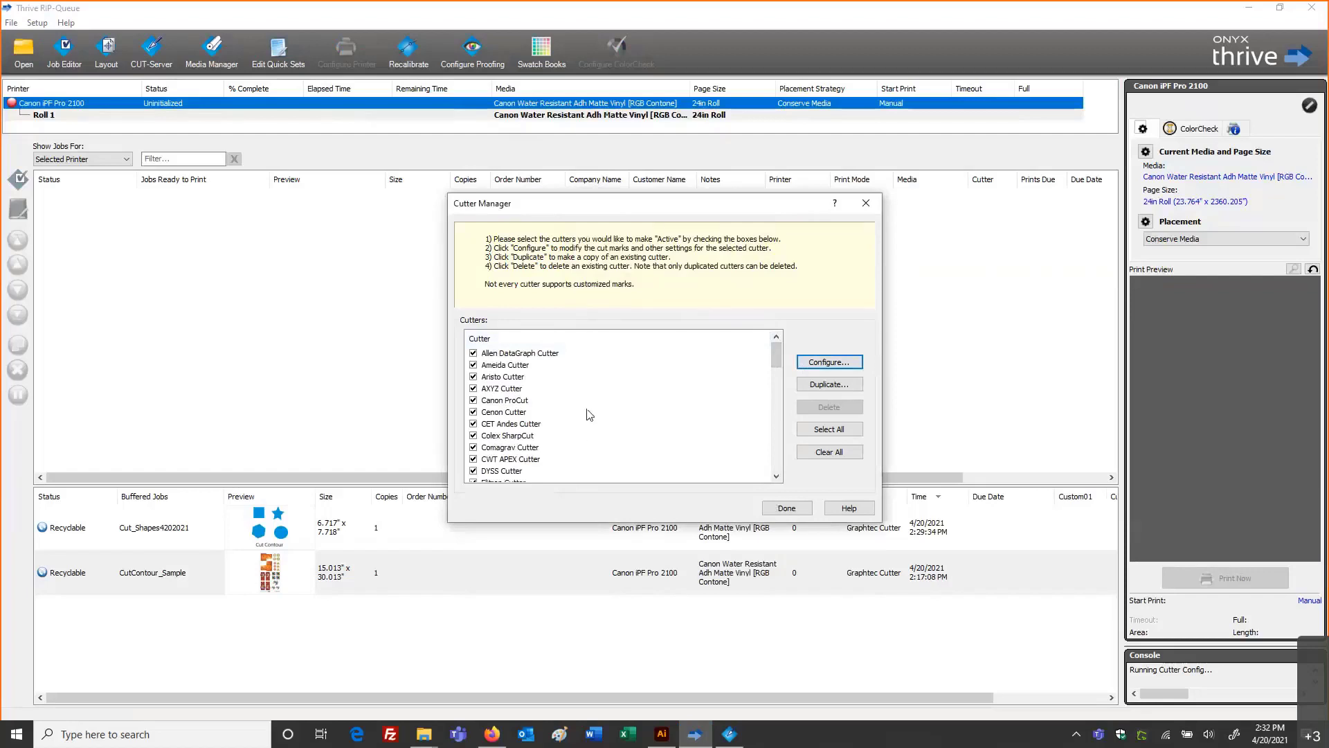
pyautogui.click(774, 508)
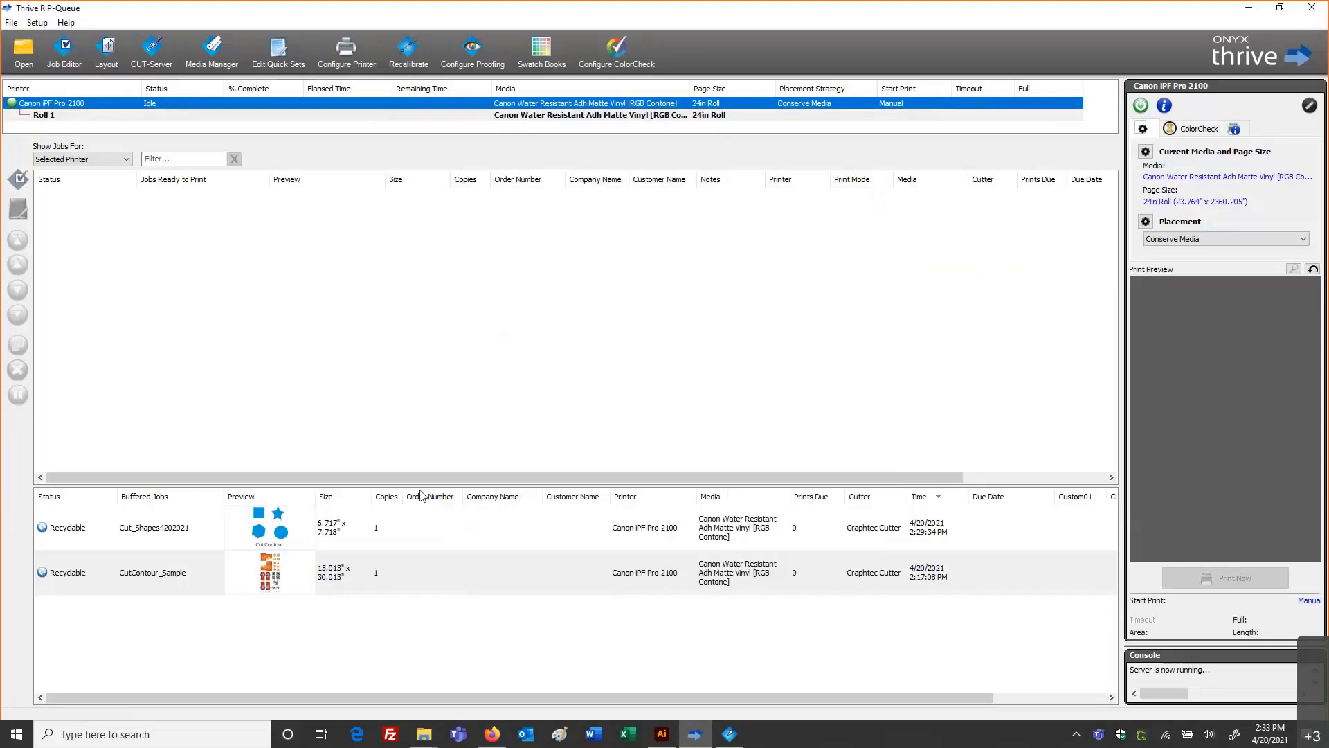
# Step: Check the contour cutter selection in the job properties of the buffered Cut_Shapes4202021 job
pyautogui.click(169, 534)
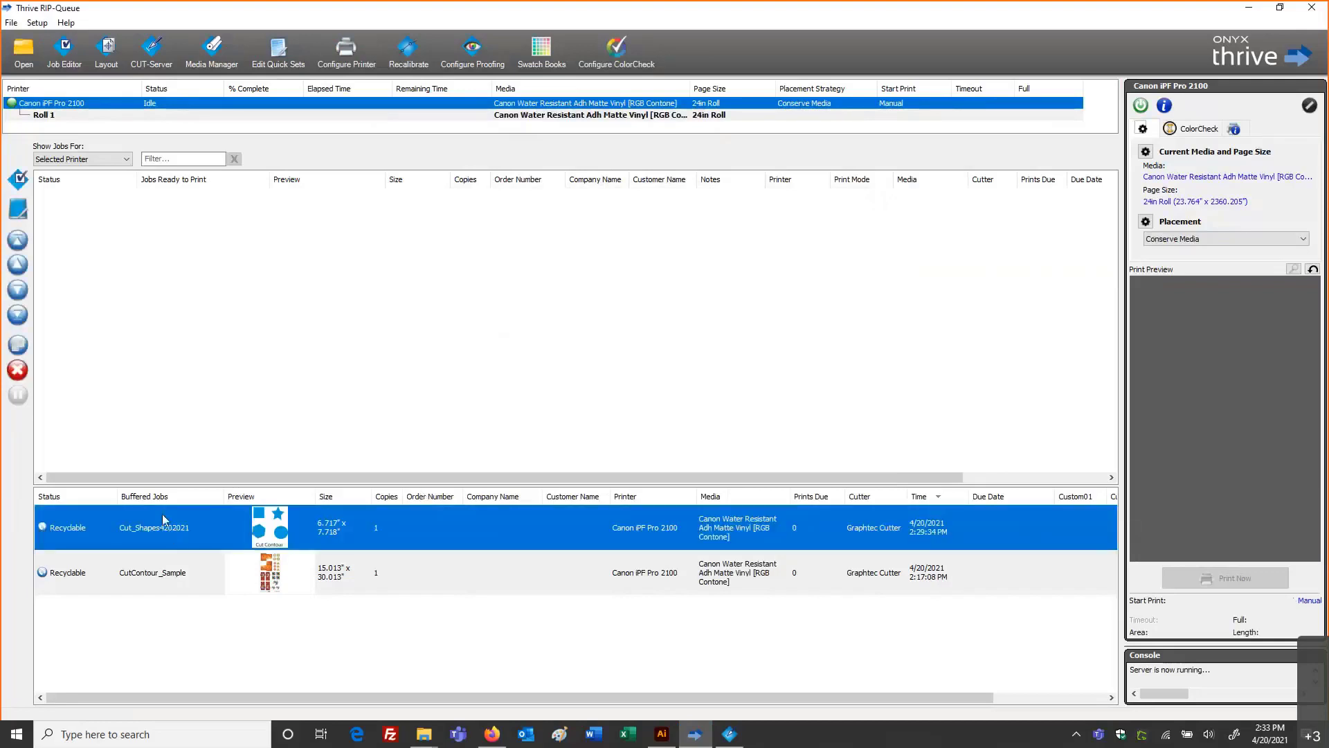
pyautogui.rightClick(166, 530)
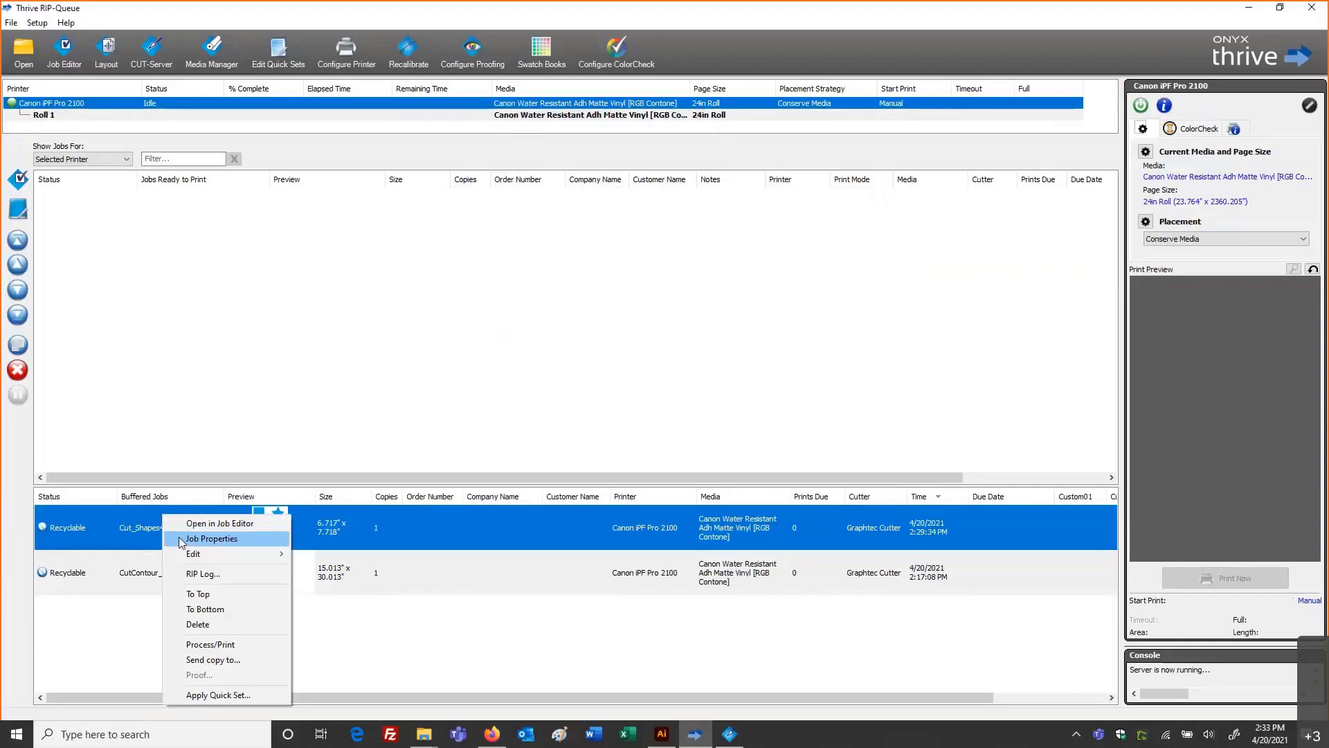
pyautogui.click(207, 539)
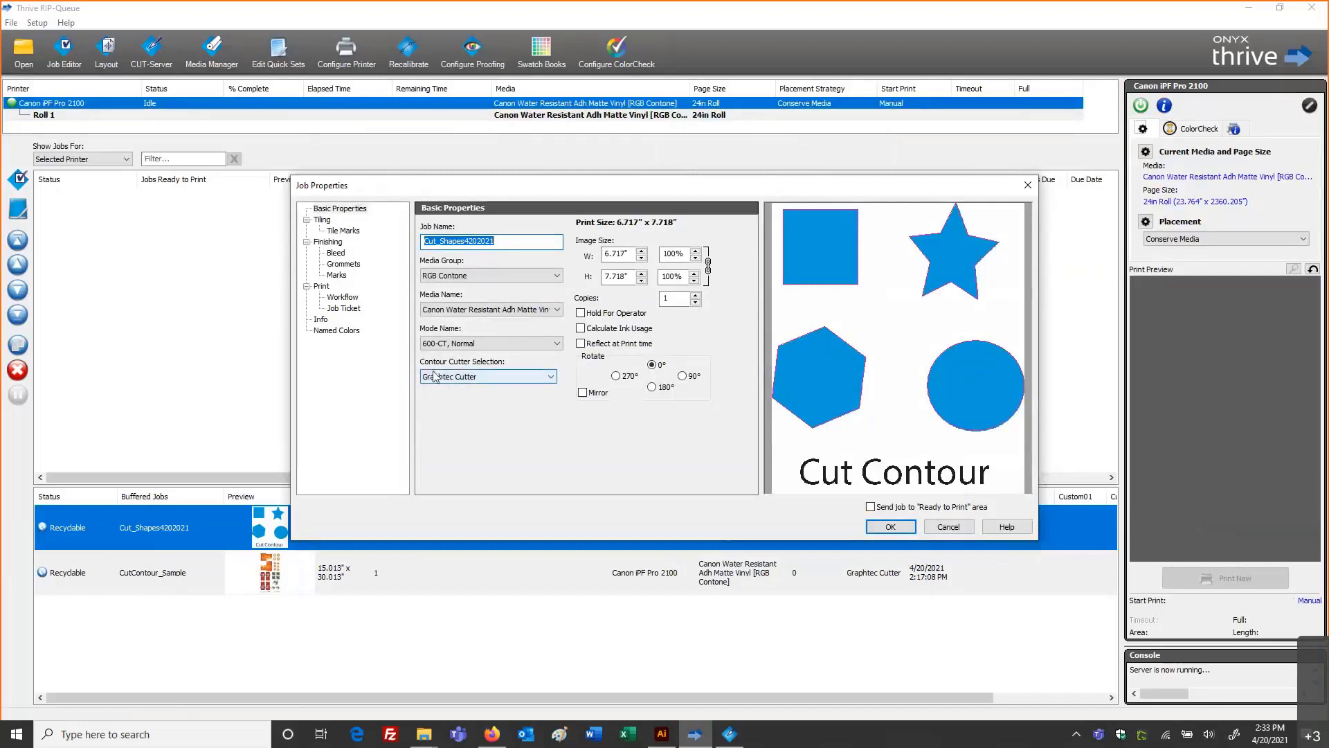
pyautogui.click(476, 378)
pyautogui.click(476, 382)
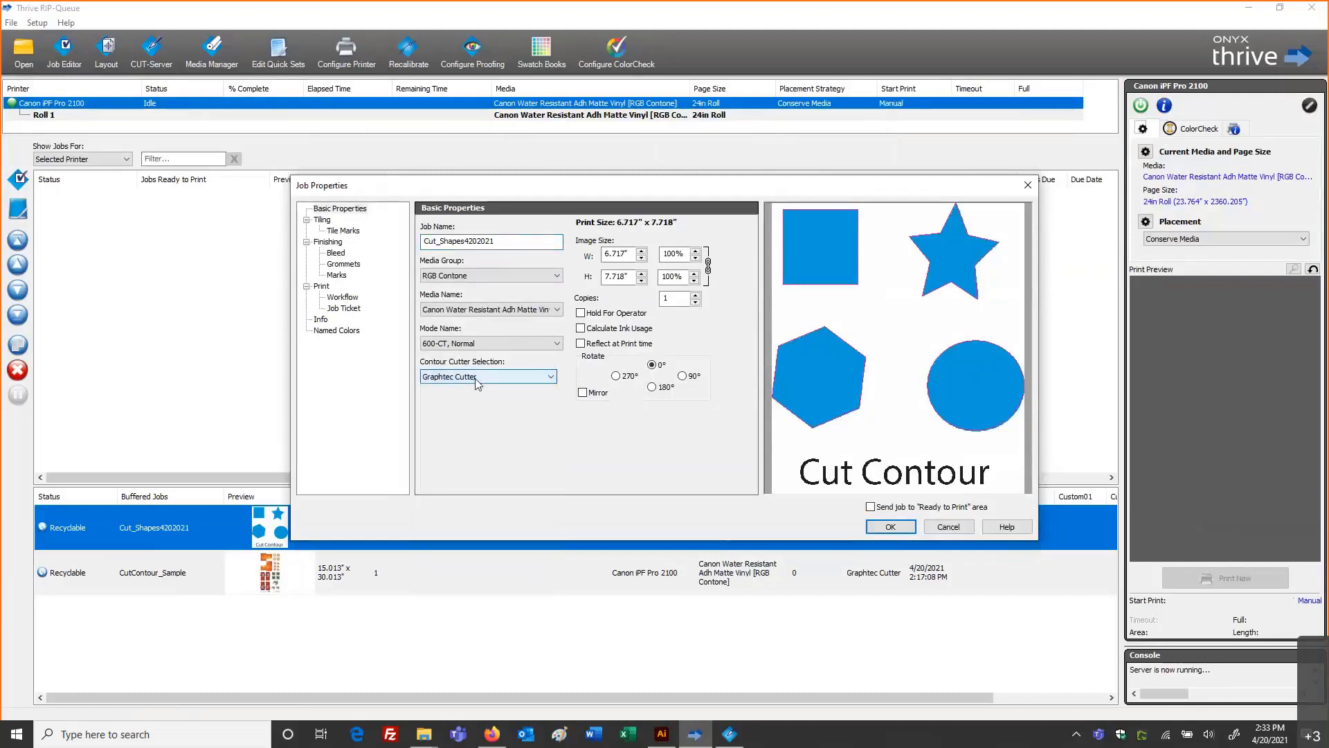
pyautogui.click(930, 527)
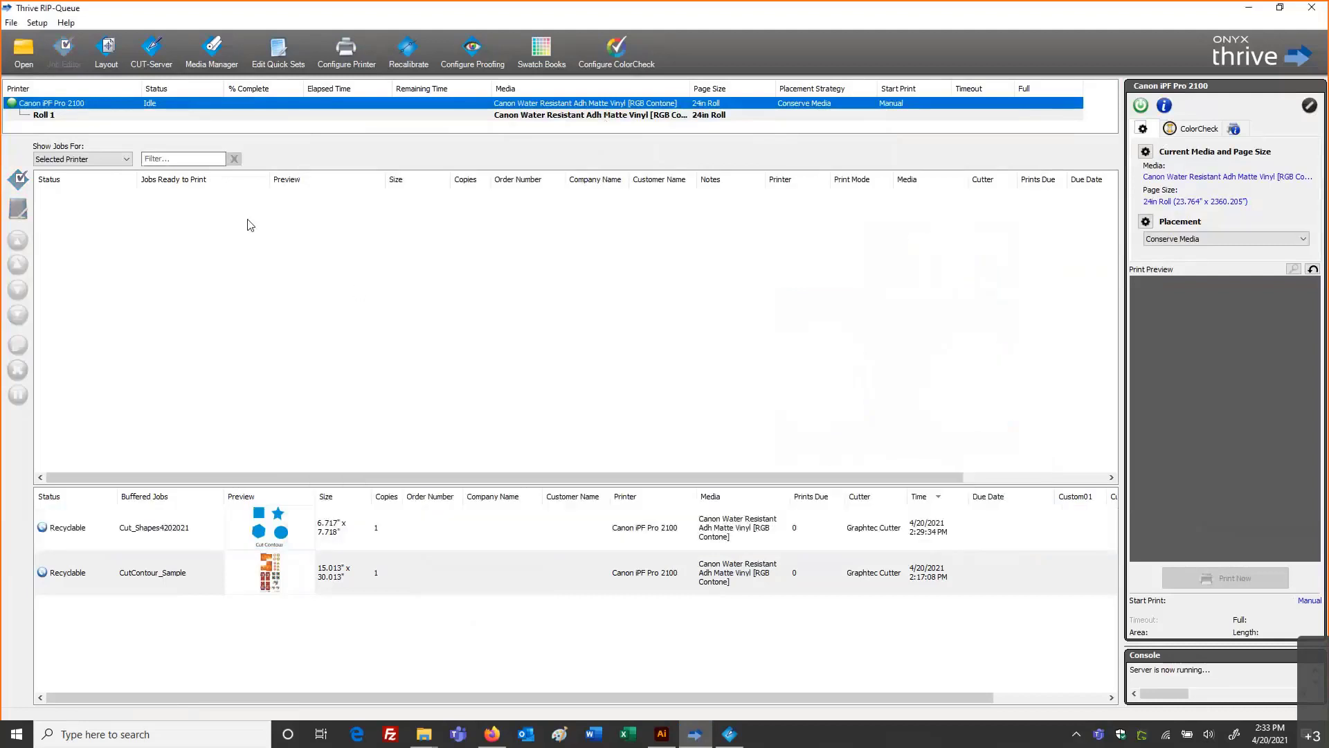
# Step: Switch to Firefox and bring up the MYONYX resources list on the ONYX website
pyautogui.click(491, 735)
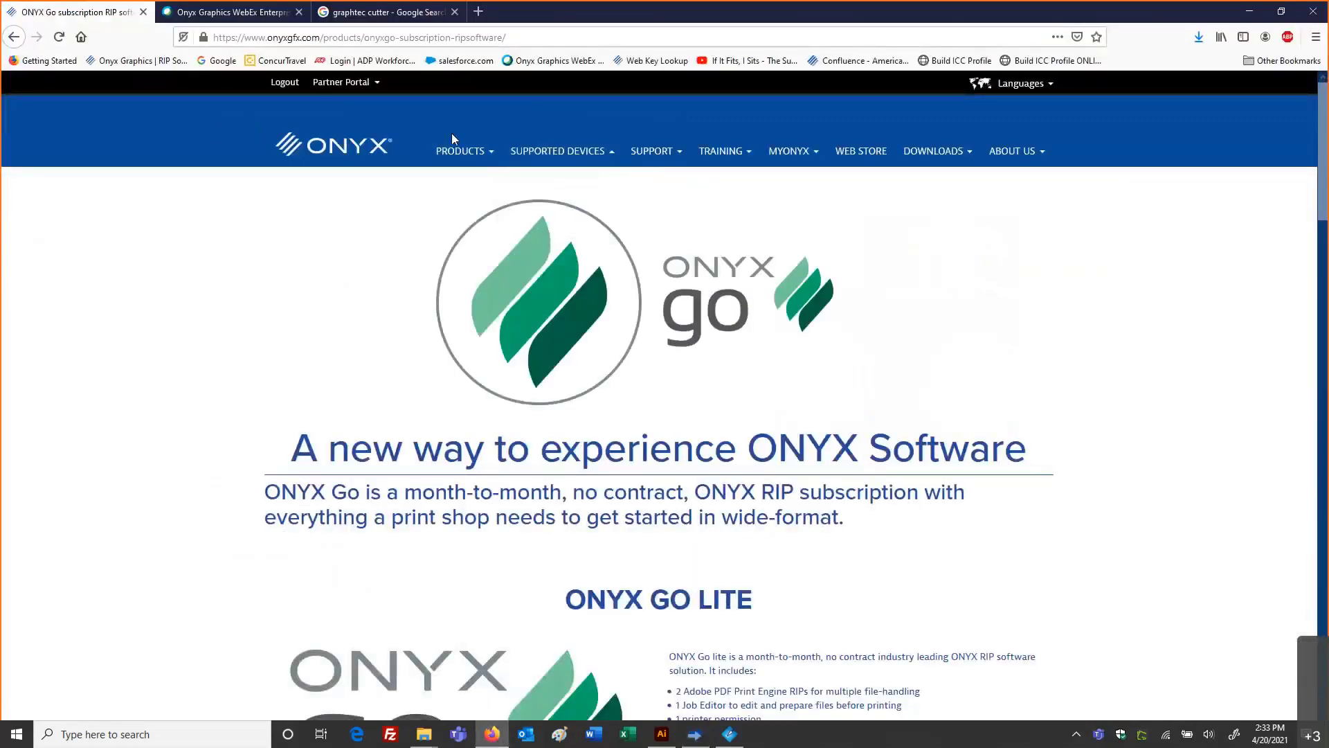
pyautogui.moveTo(798, 156)
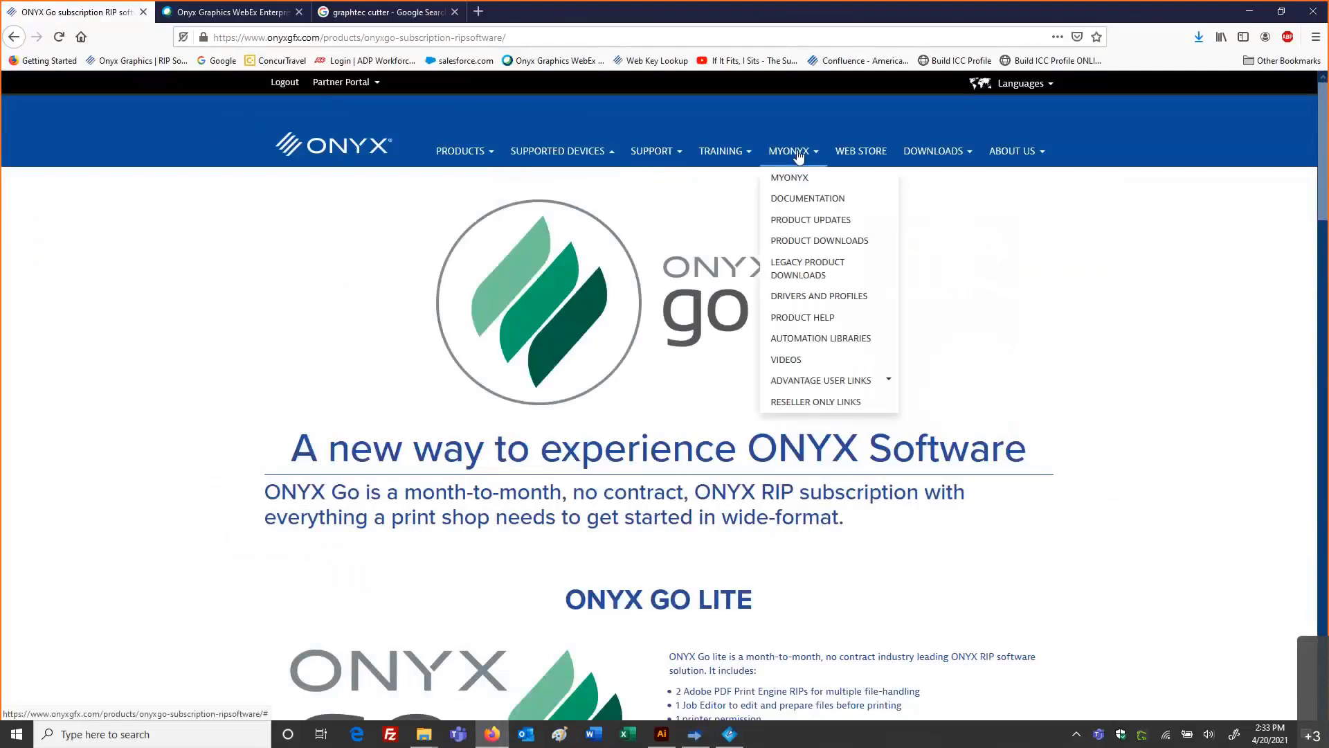